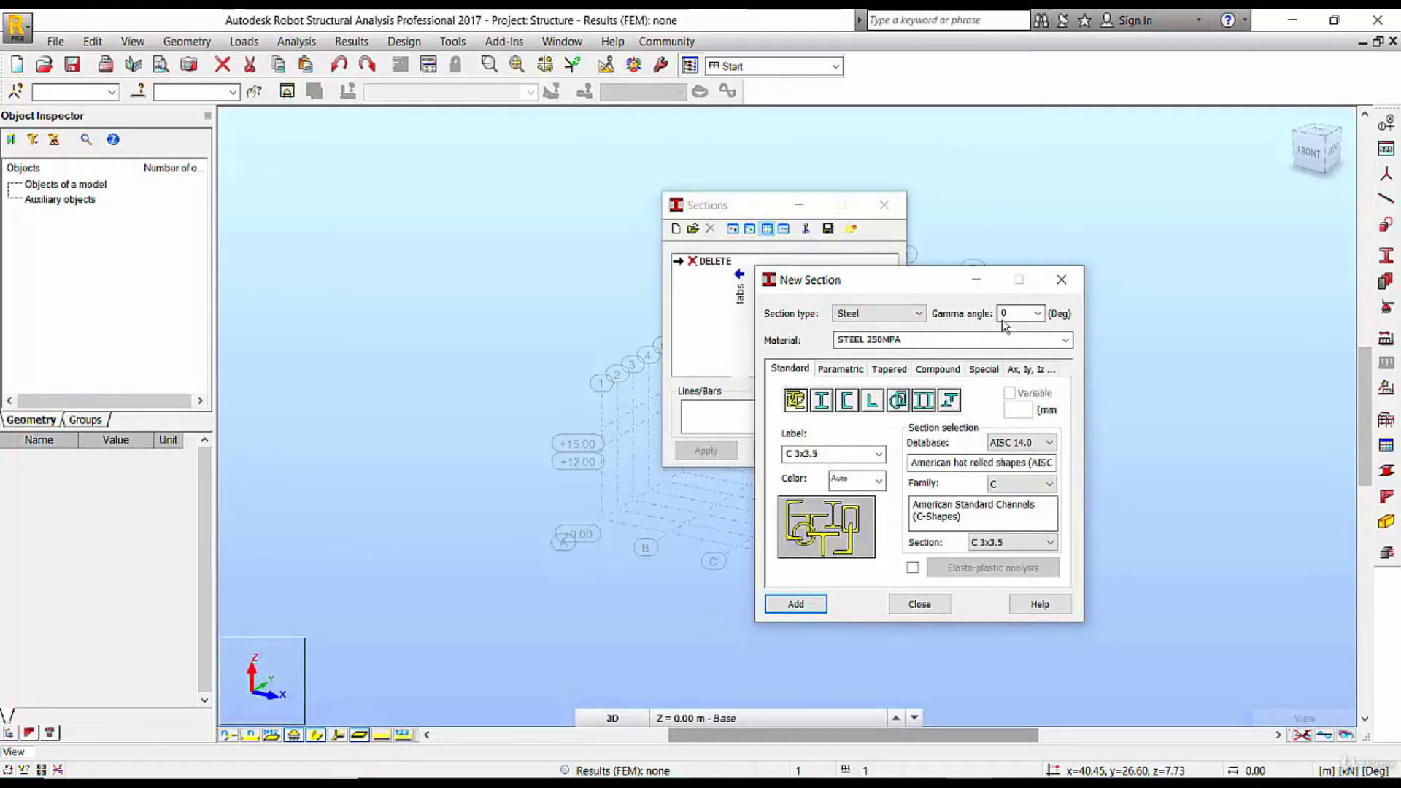
Add the W 12x170 I-section from the AISC 14.0 W family to the available steel sections
click(822, 402)
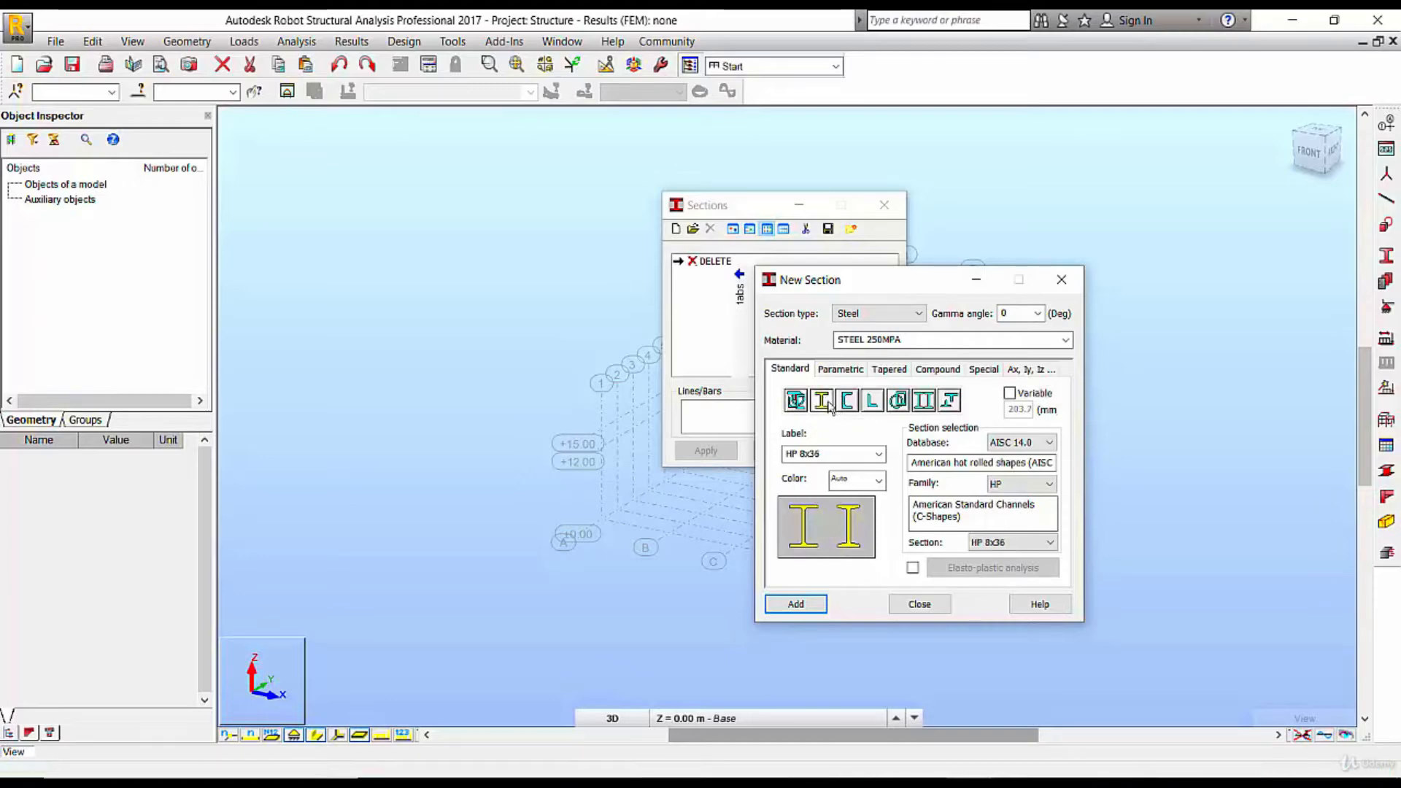
click(1020, 483)
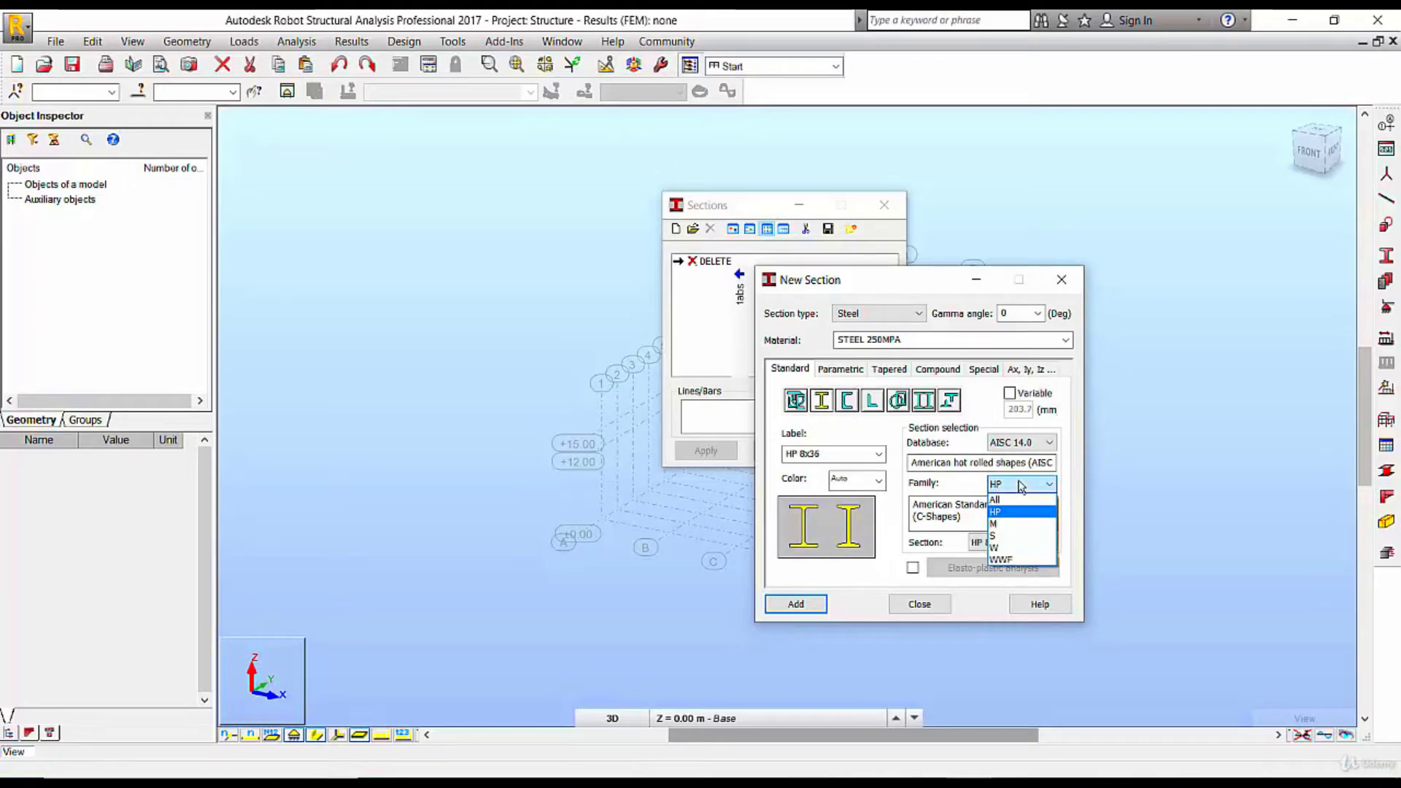
click(1006, 549)
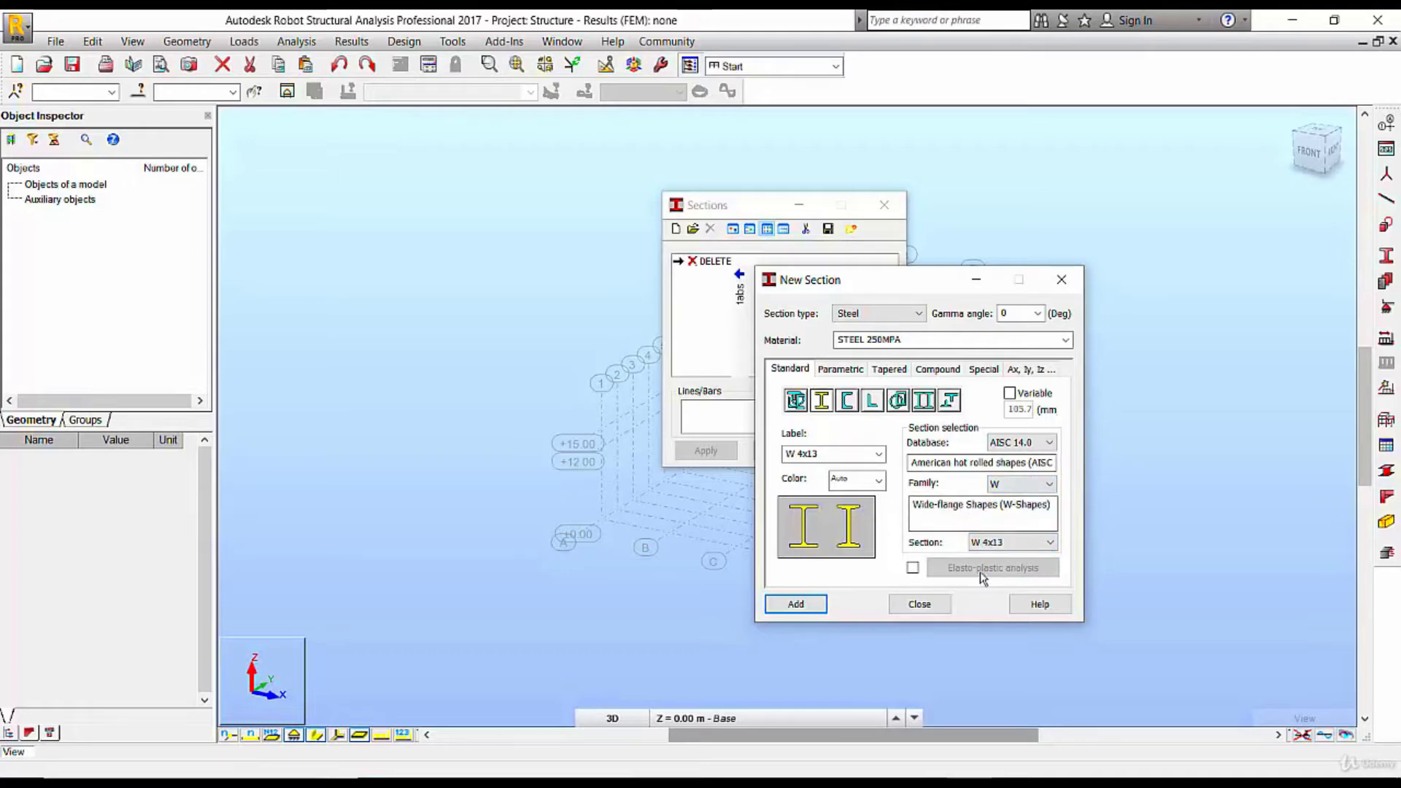
click(1018, 542)
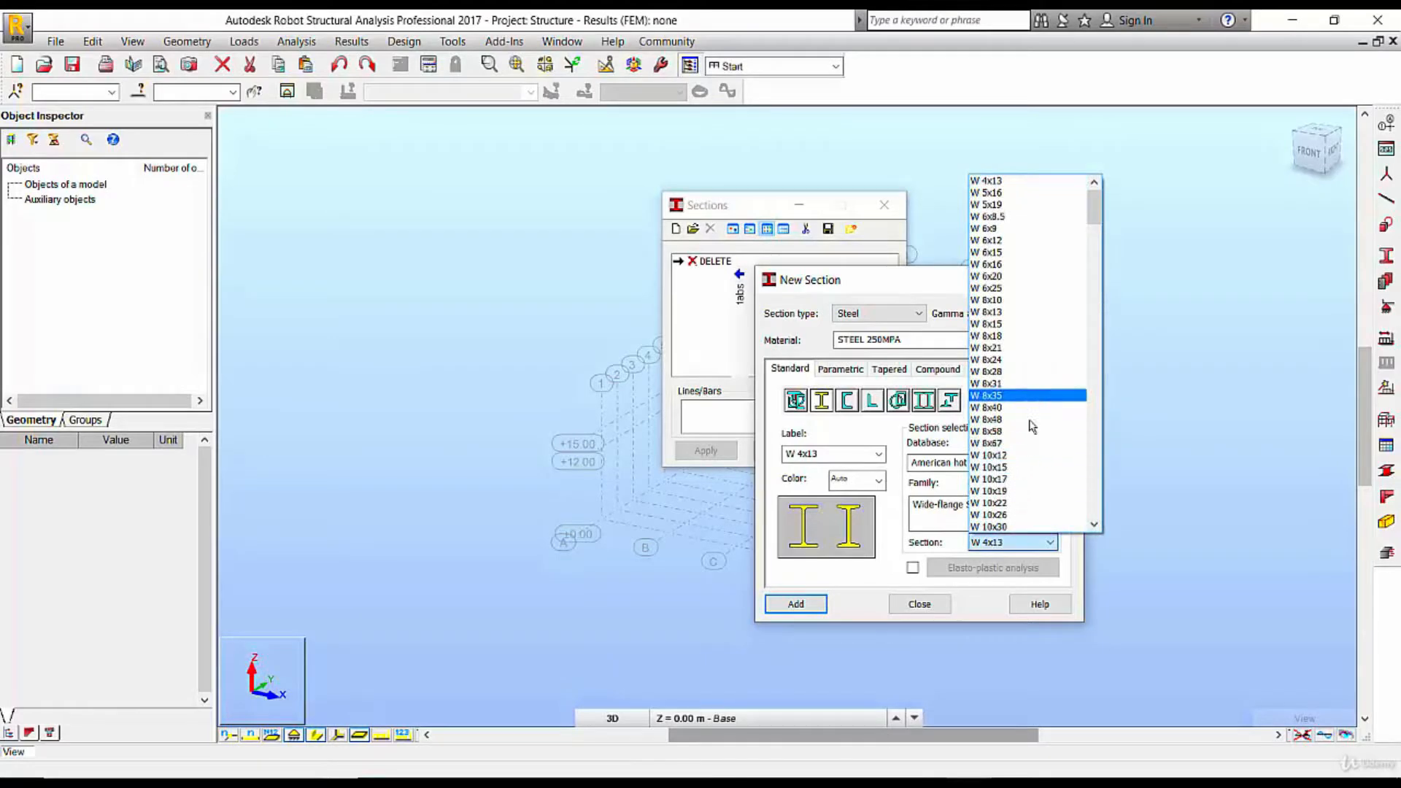
scroll(1024, 456, down, 3)
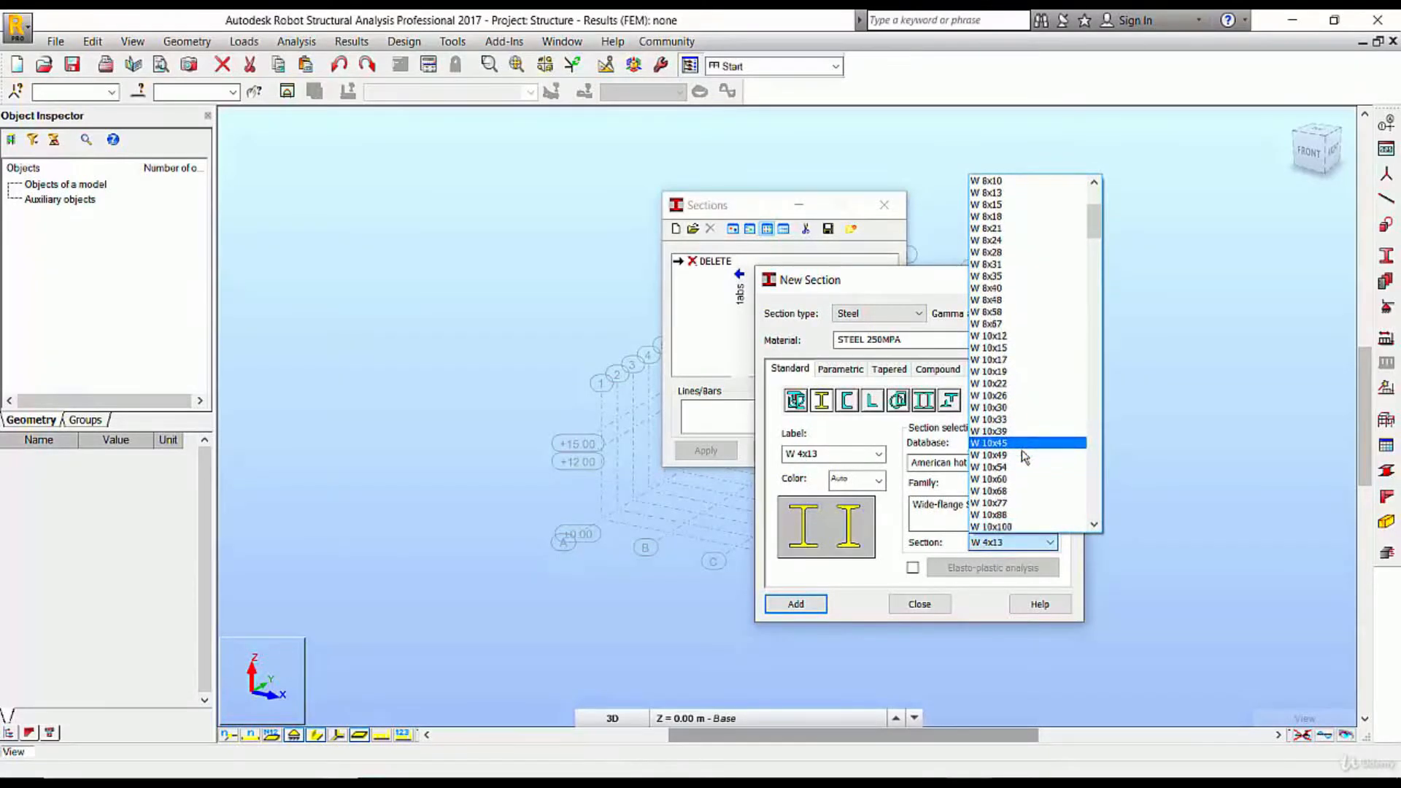
scroll(1024, 456, down, 3)
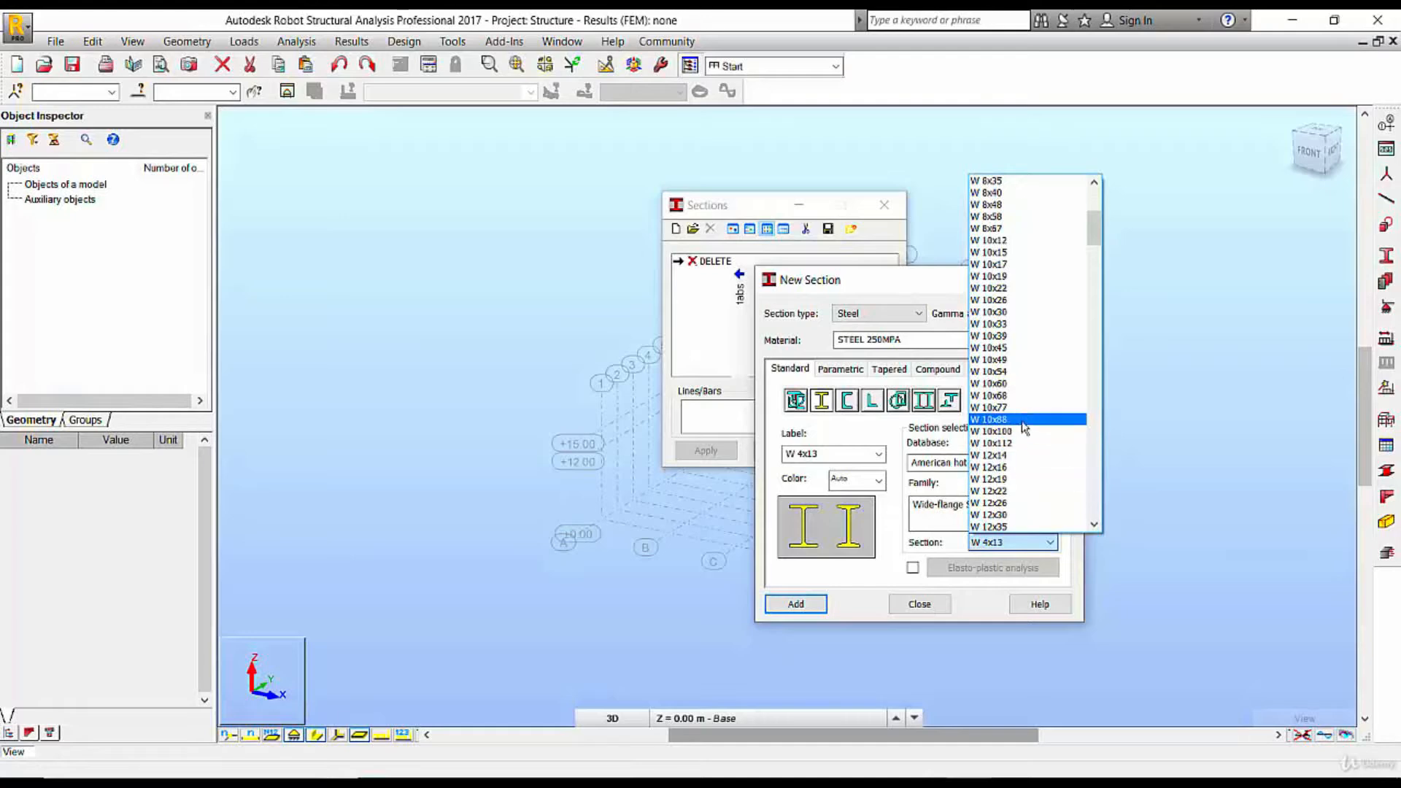
click(1025, 431)
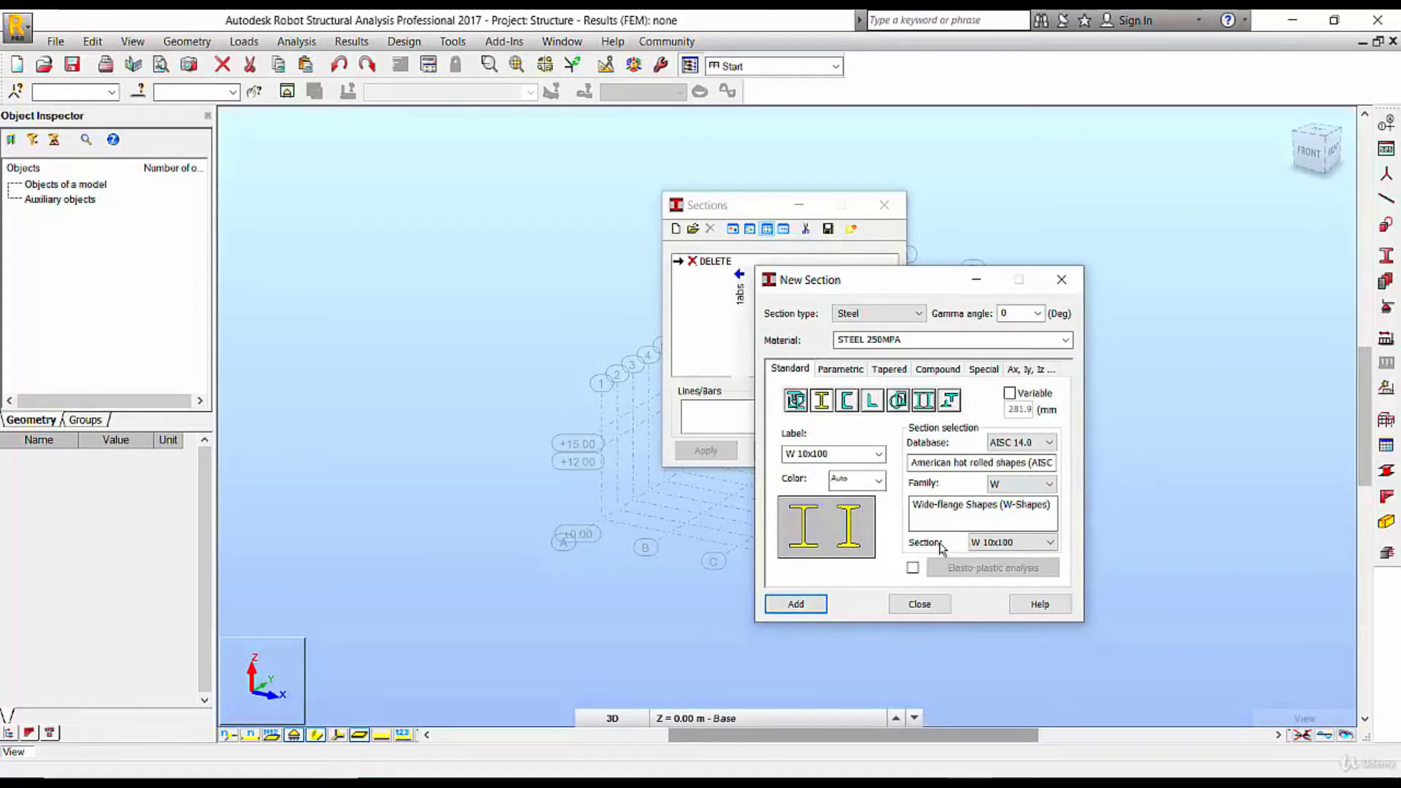
click(1016, 544)
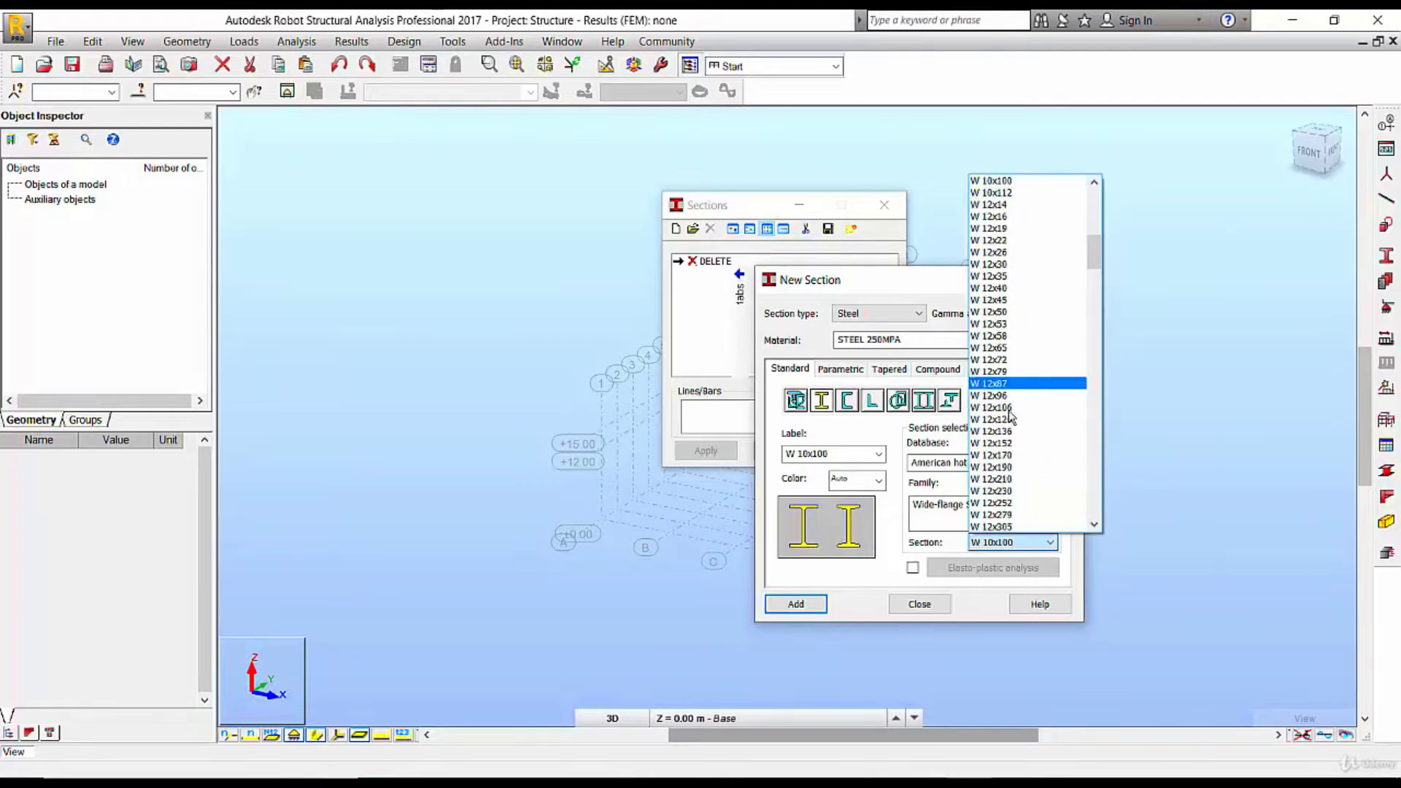
click(1011, 455)
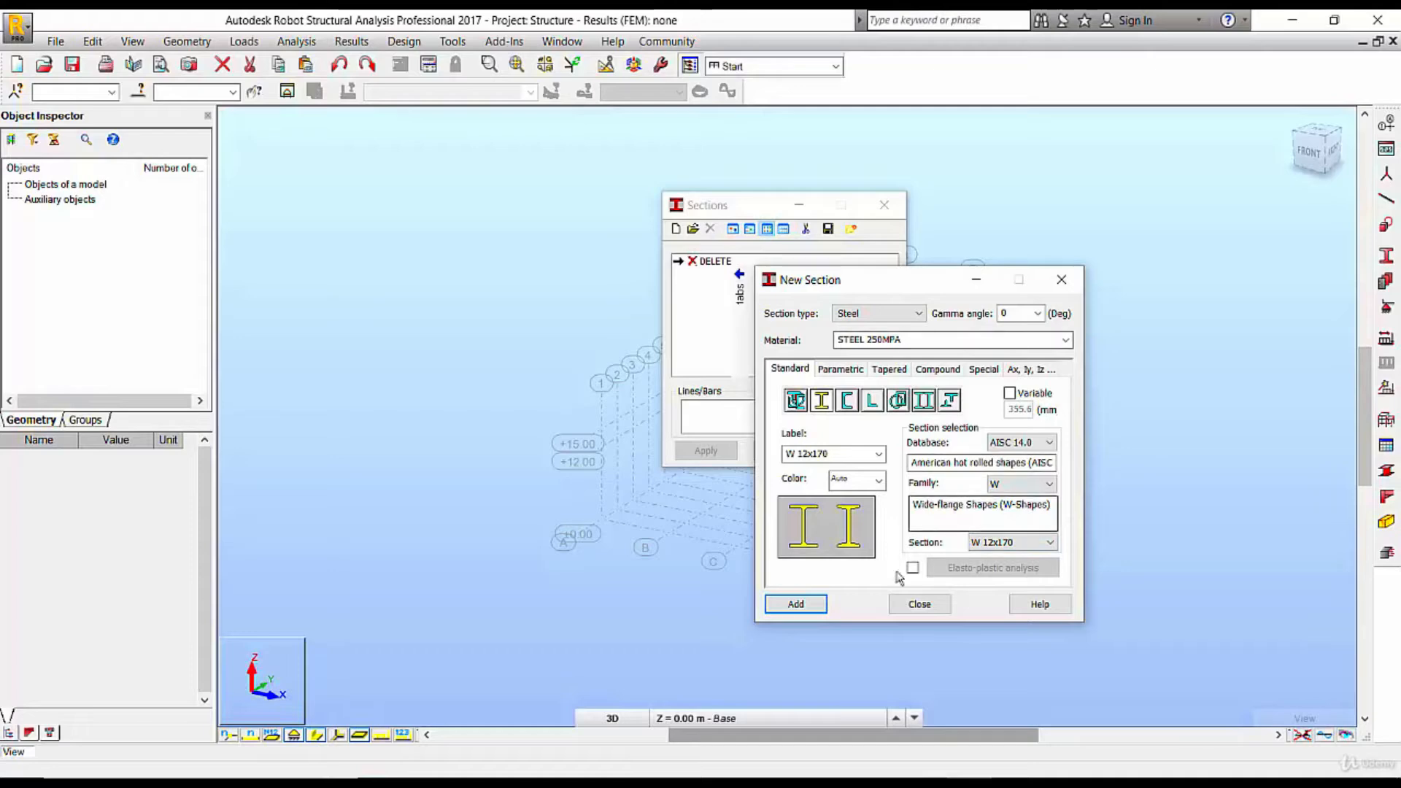
click(806, 605)
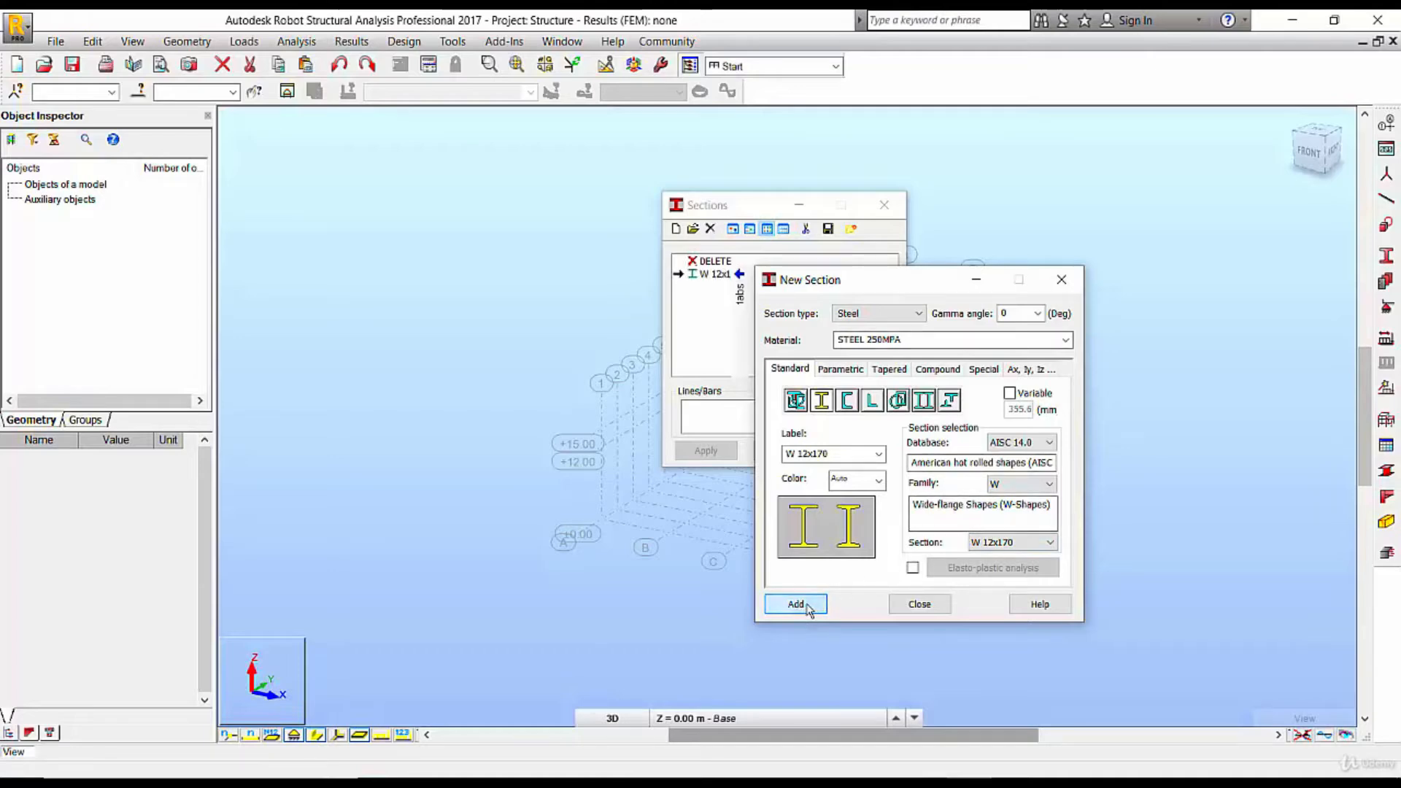
click(918, 605)
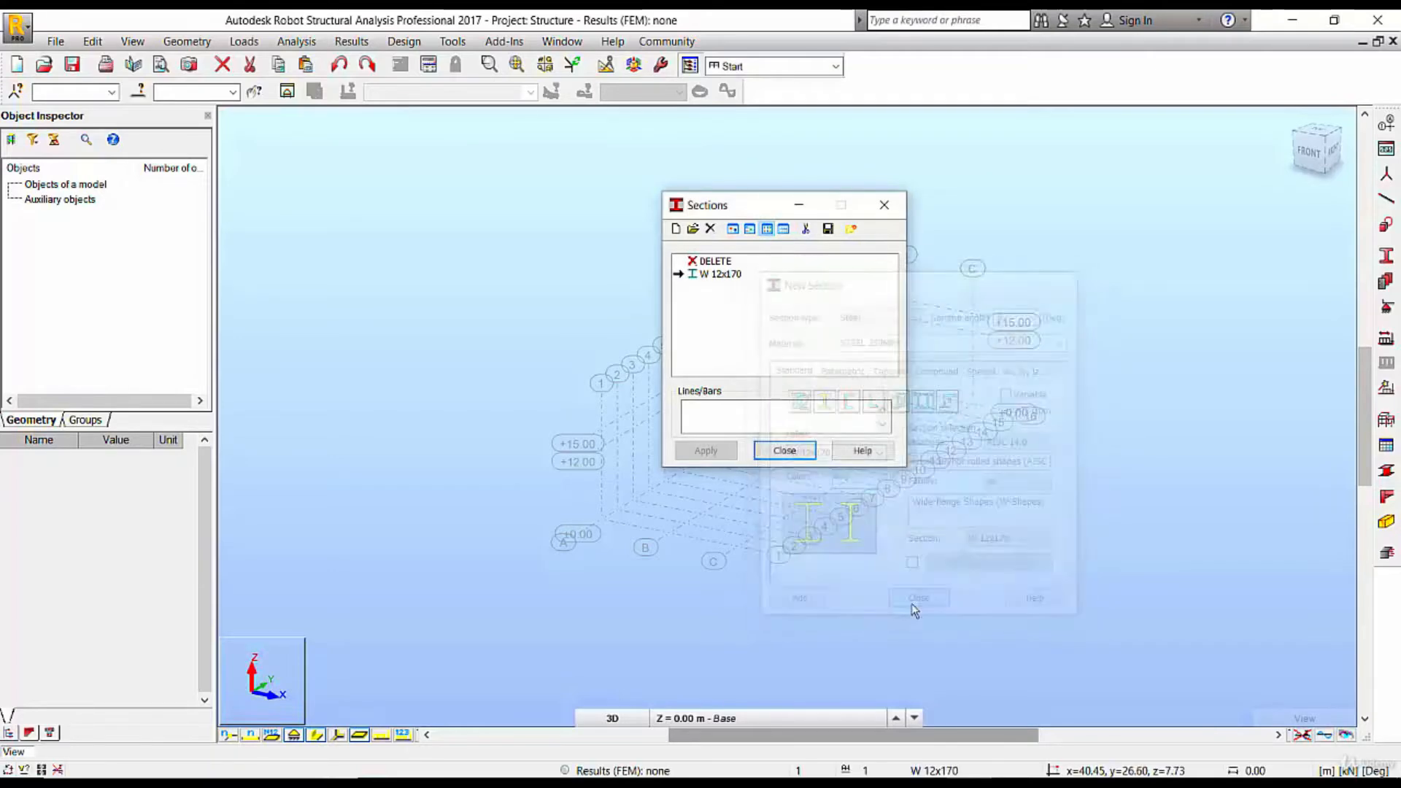
click(780, 450)
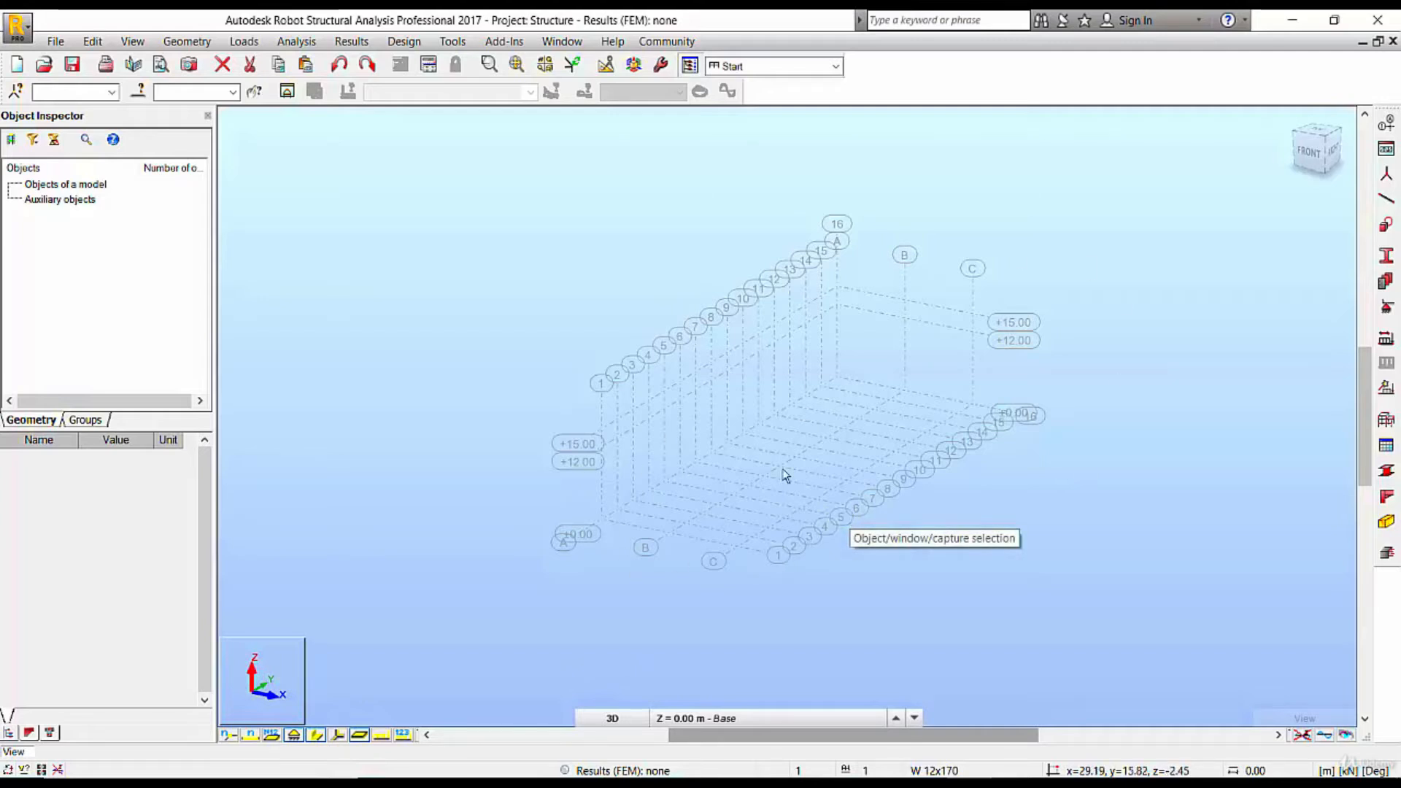
Switch the 3D view to the XZ work plane
click(613, 718)
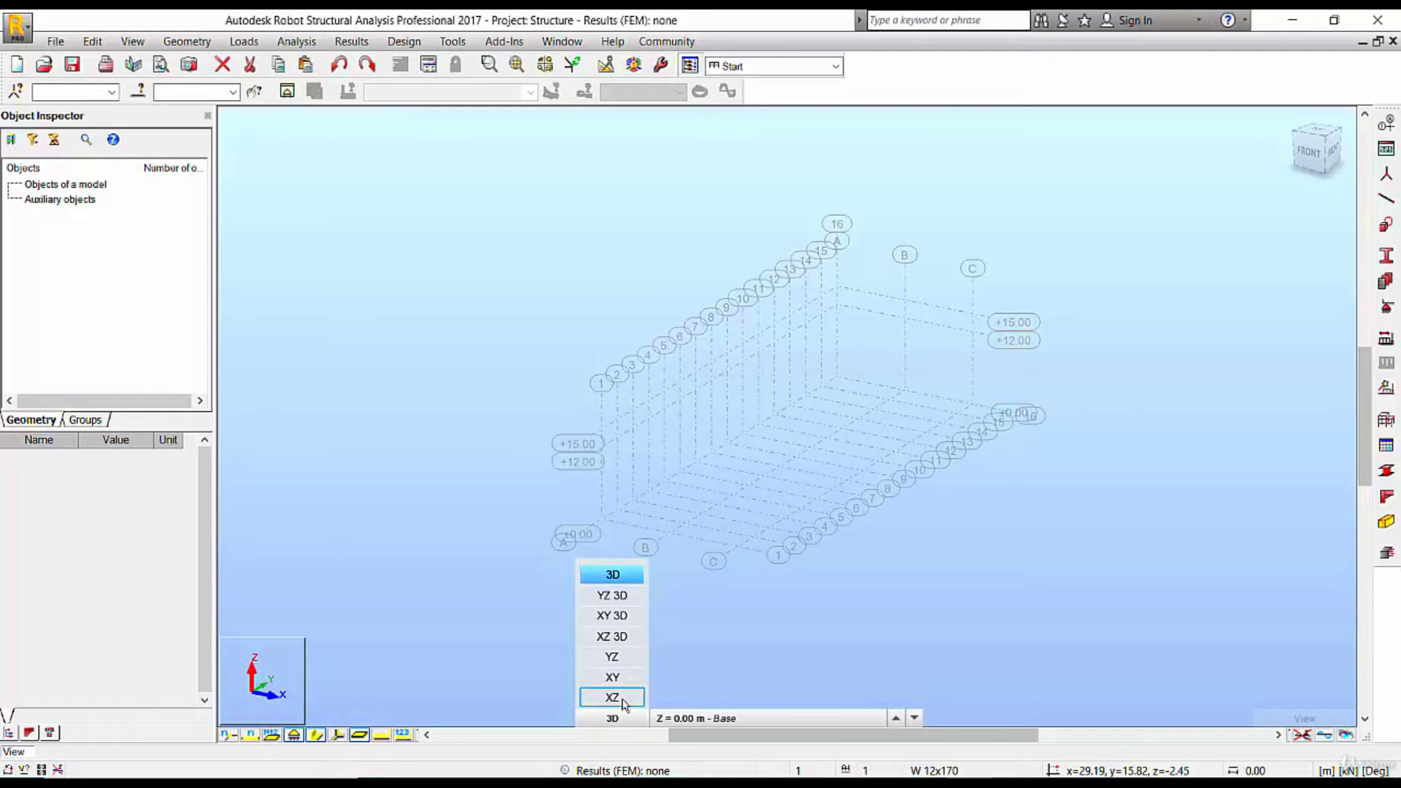
click(613, 697)
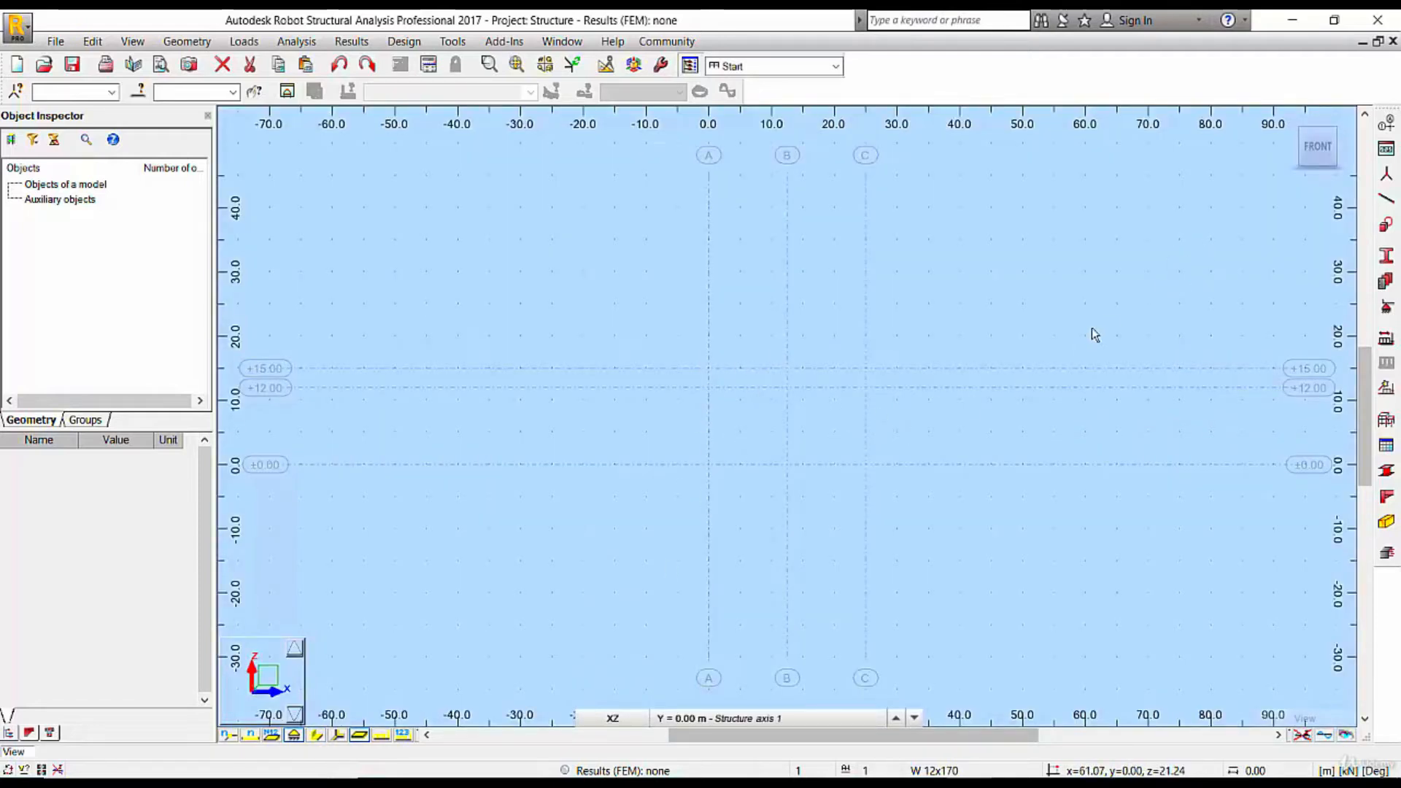
click(1386, 198)
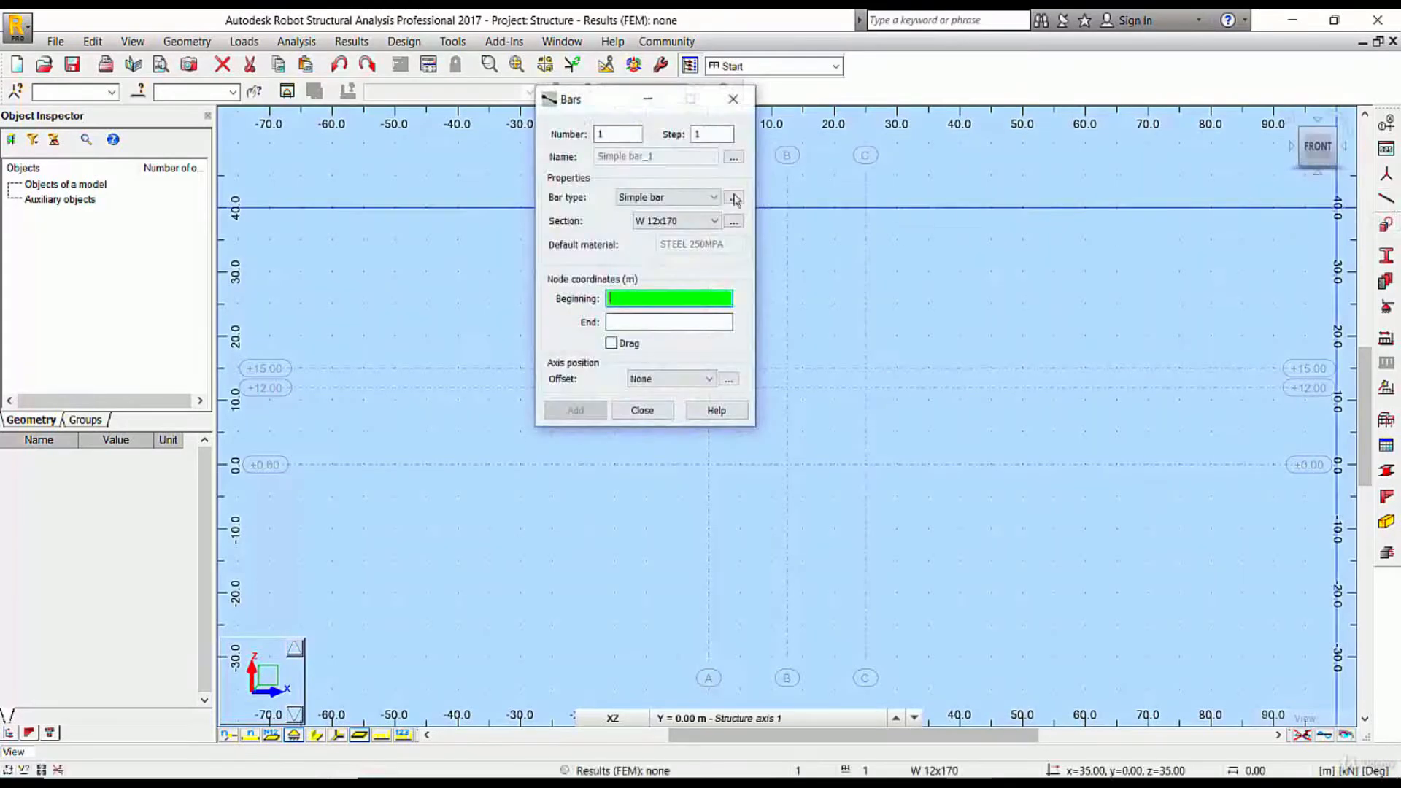
drag(635, 99, 328, 146)
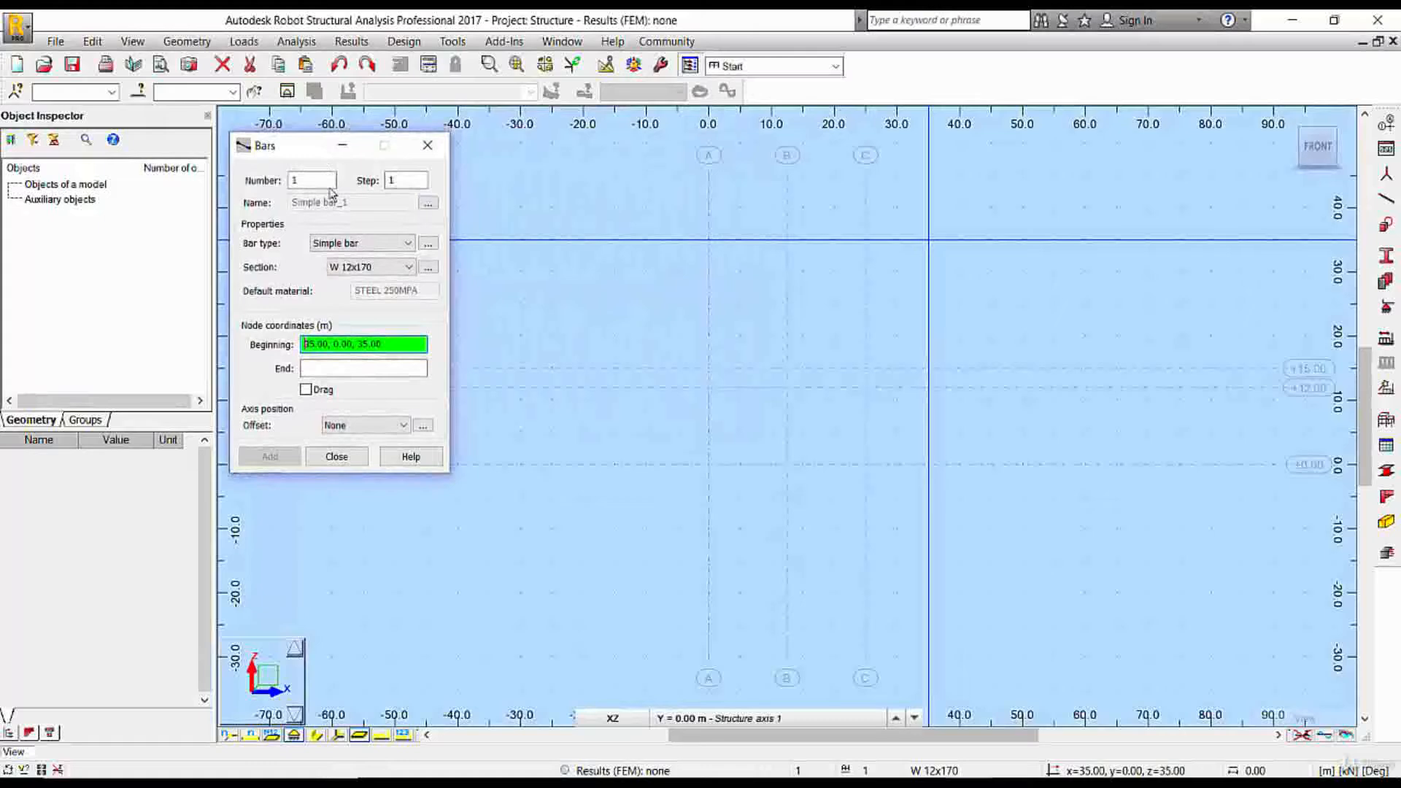
click(347, 246)
click(424, 145)
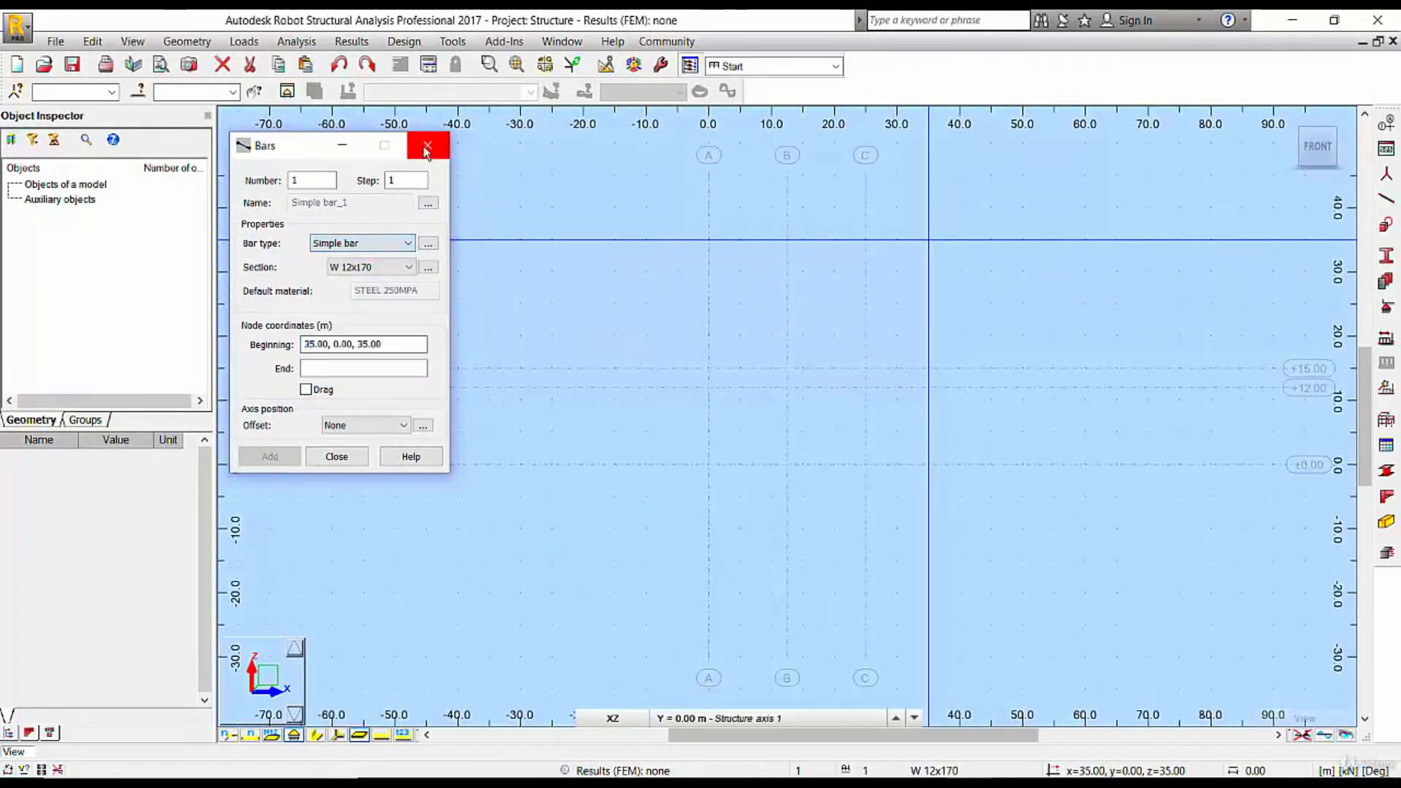
click(424, 145)
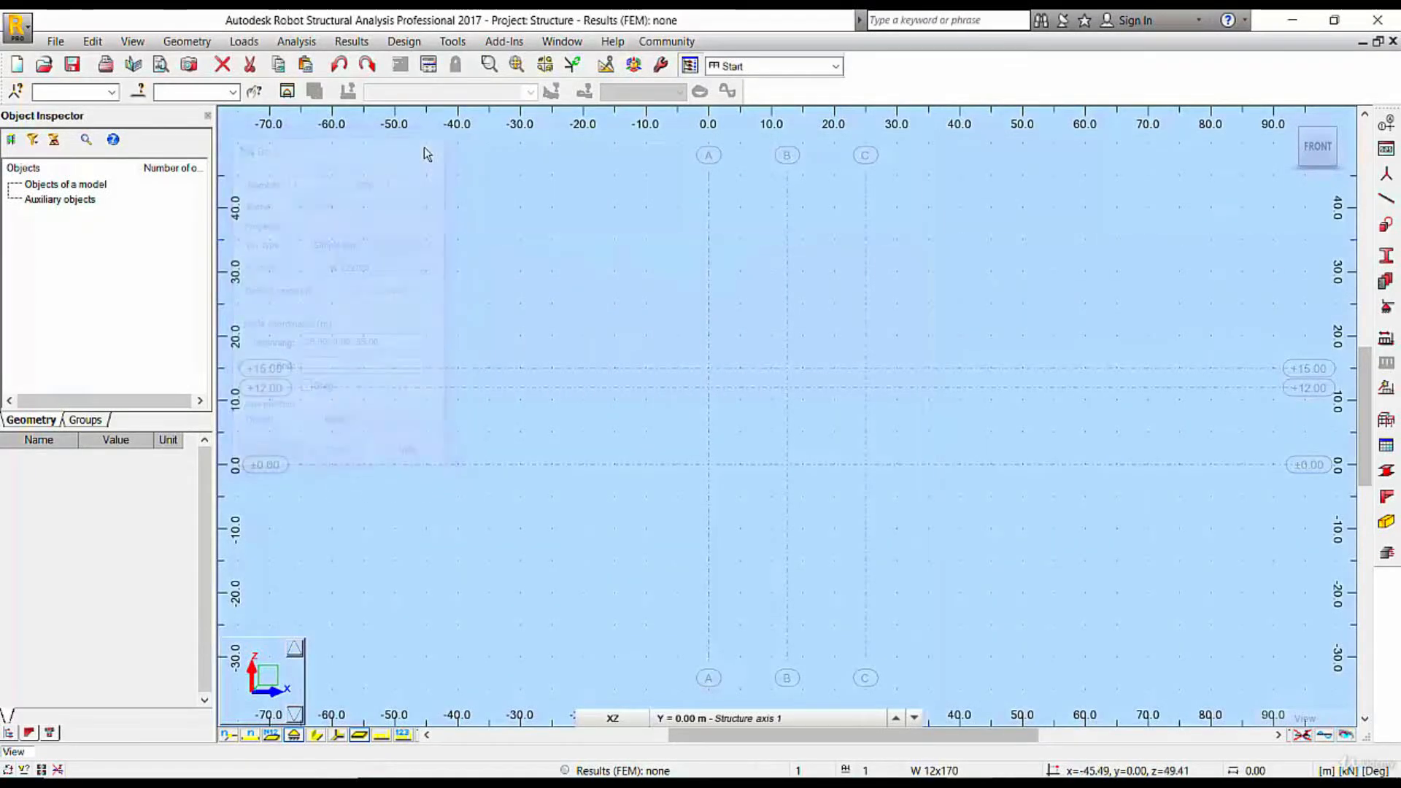
click(1386, 254)
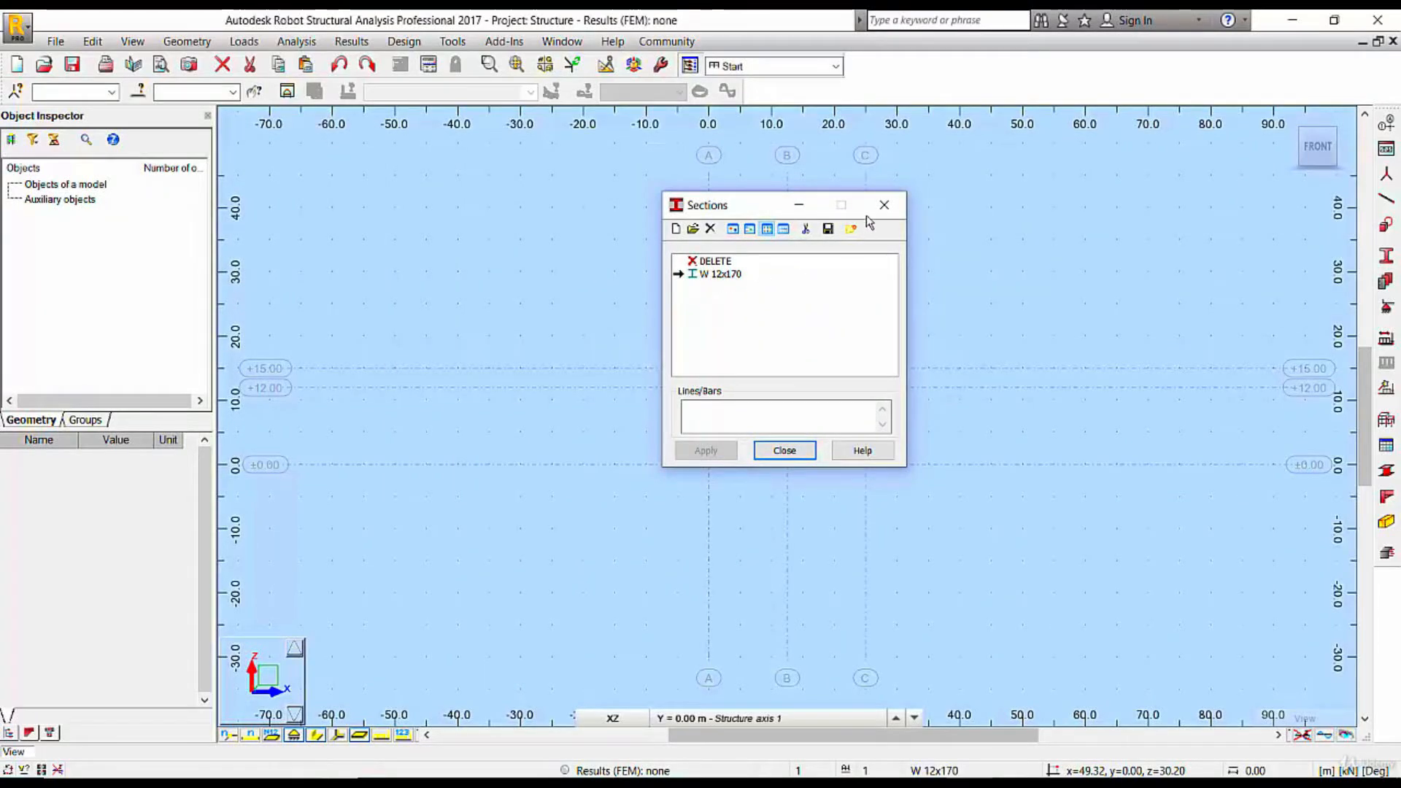
click(883, 205)
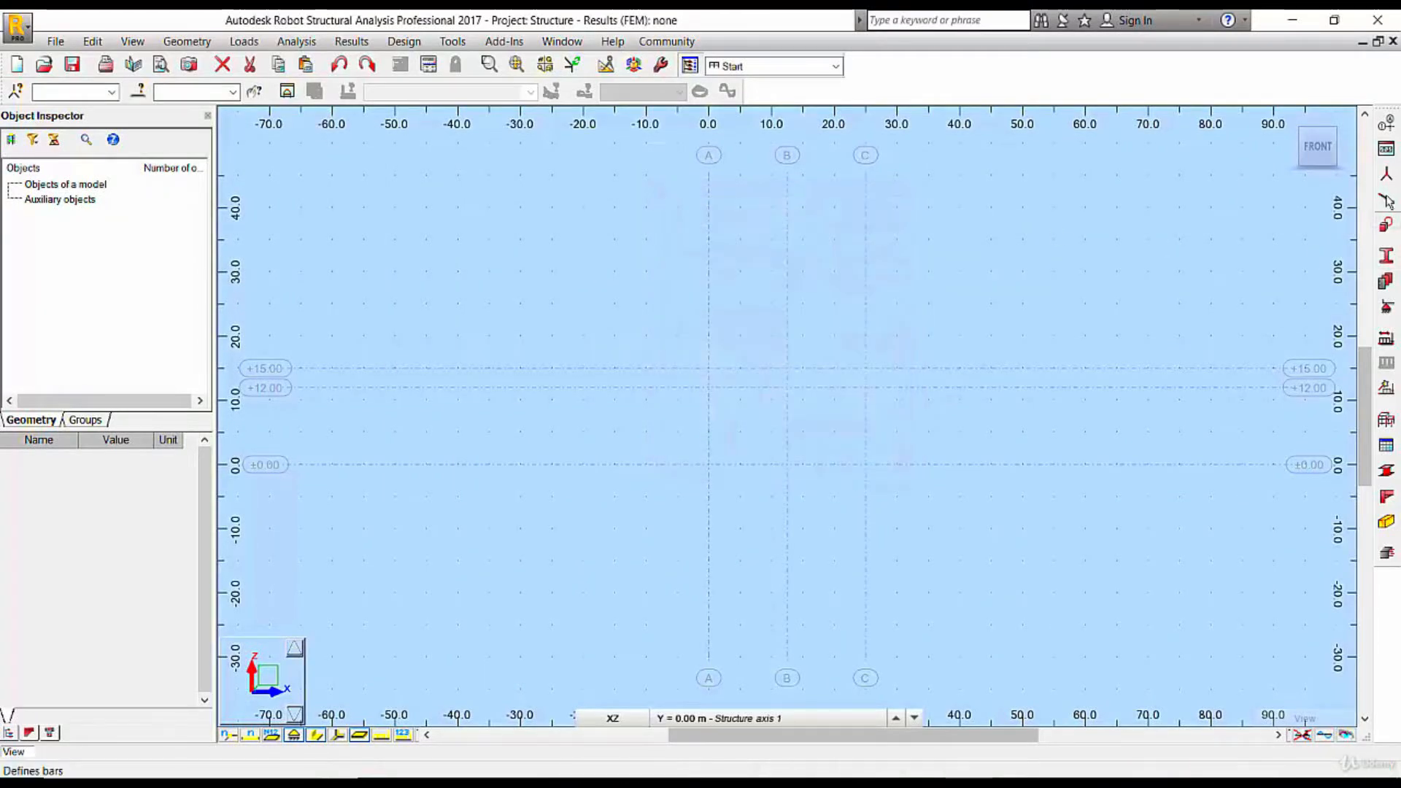
Draw a W 12x170 simple bar as a column on axis A from level 0.00 to +12.00 m
click(1386, 200)
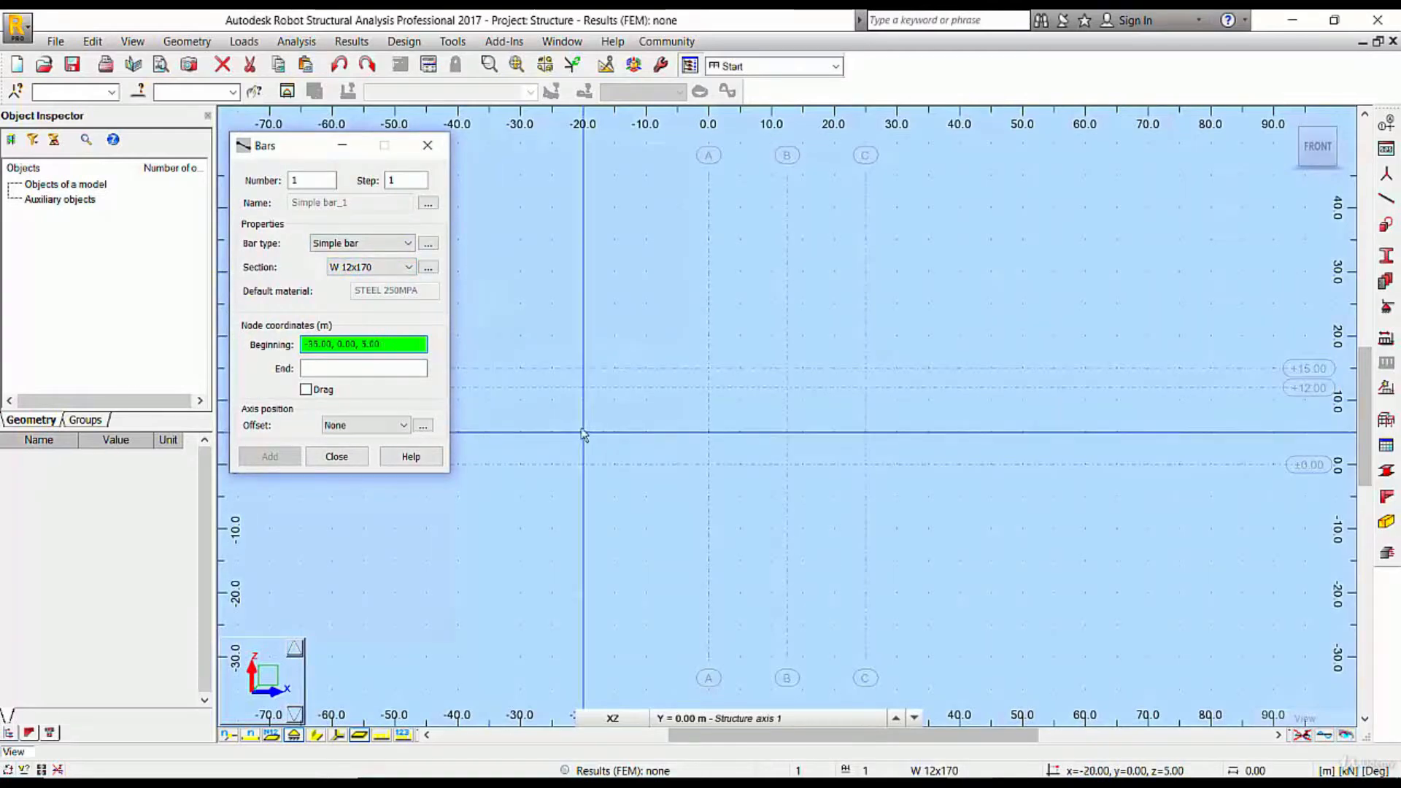
click(709, 464)
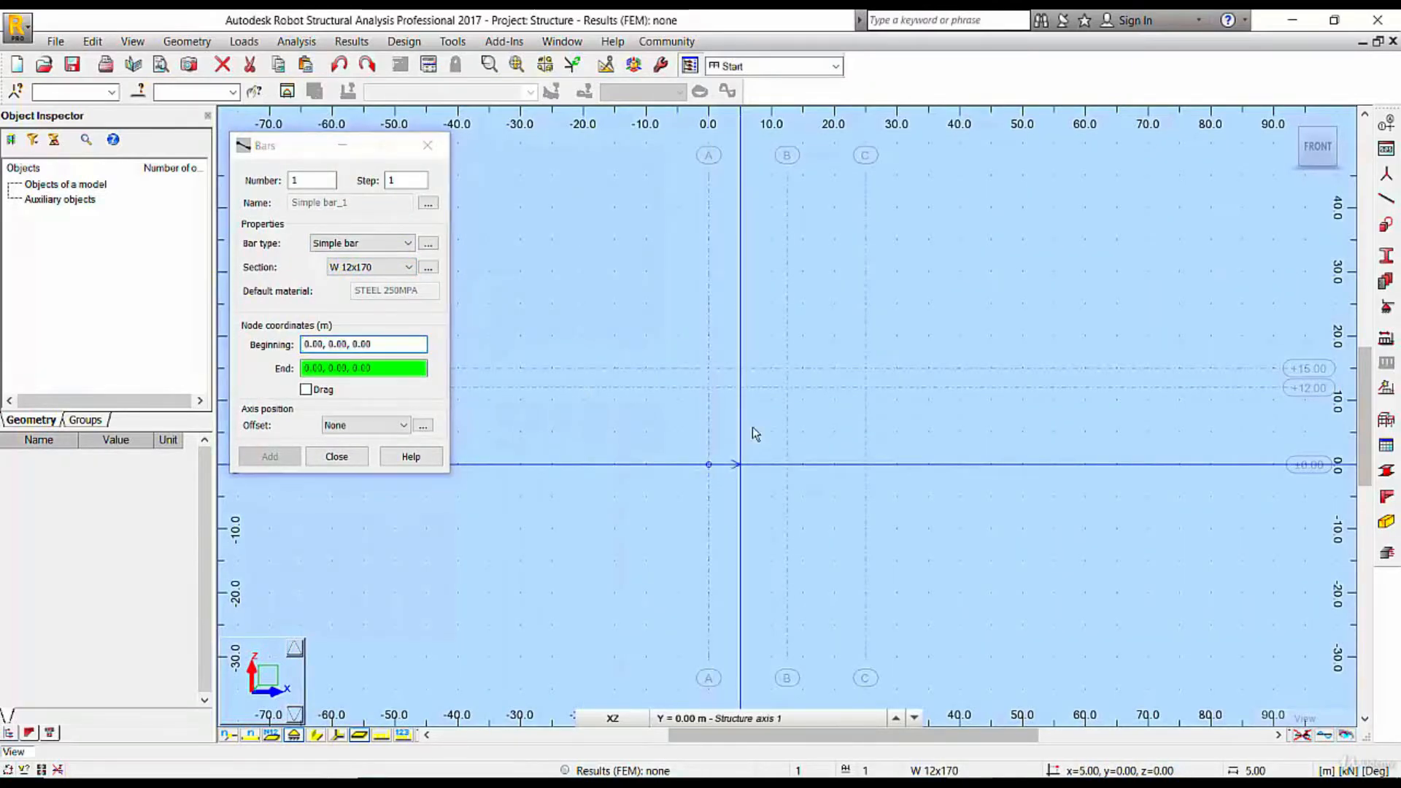
click(708, 388)
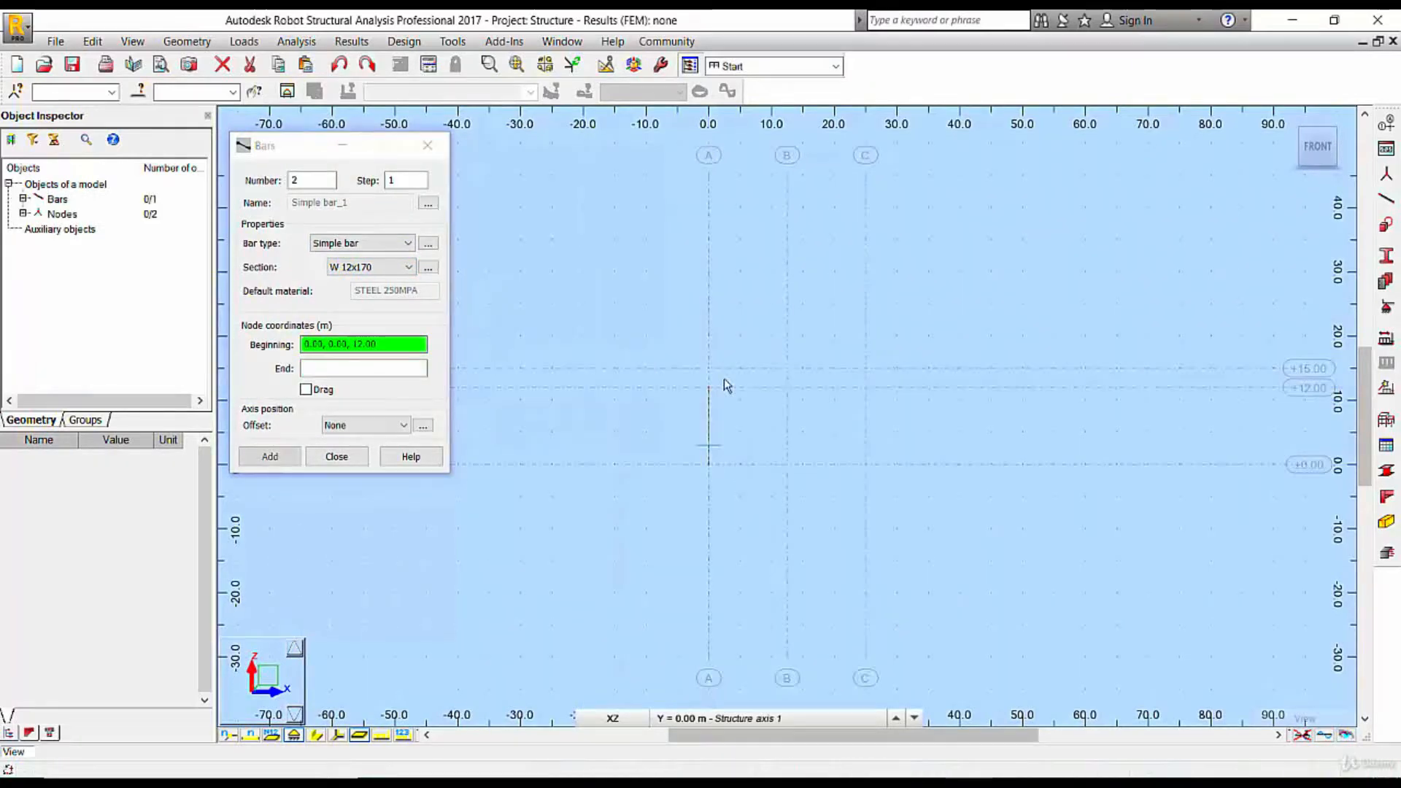
right_click(749, 316)
click(748, 317)
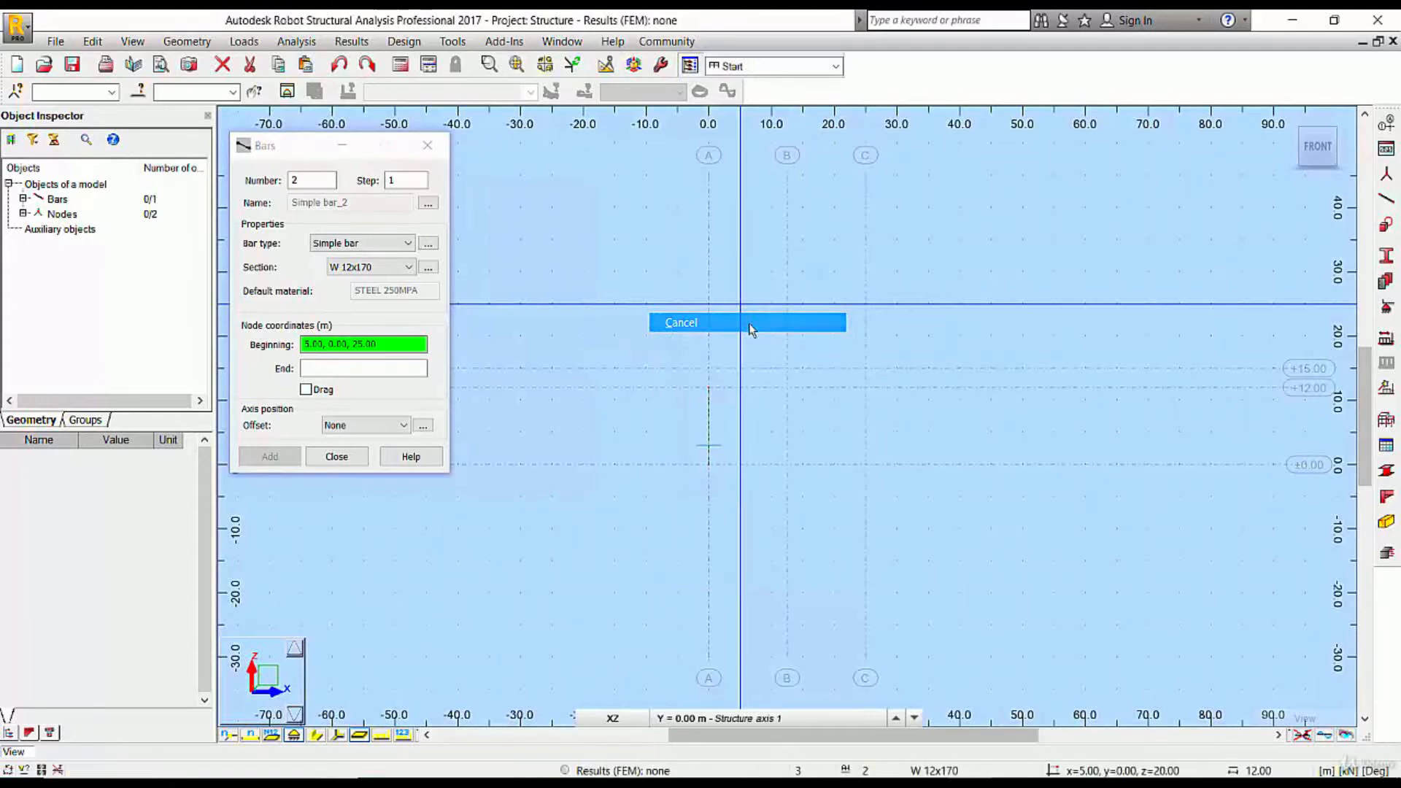
Draw a second W 12x170 column on axis C from level 0.00 to +12.00 m and finish bar definition
click(866, 464)
click(866, 388)
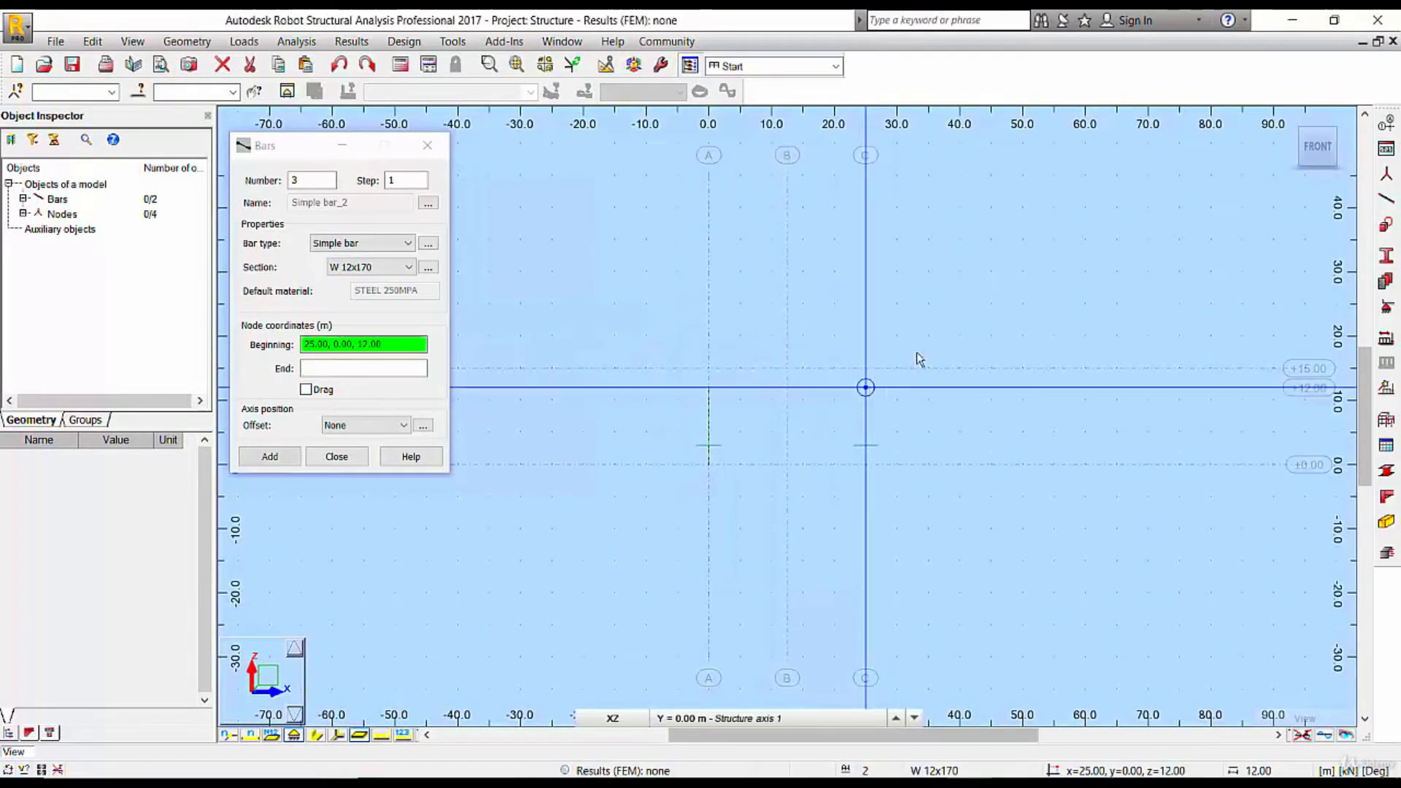
right_click(833, 237)
click(938, 248)
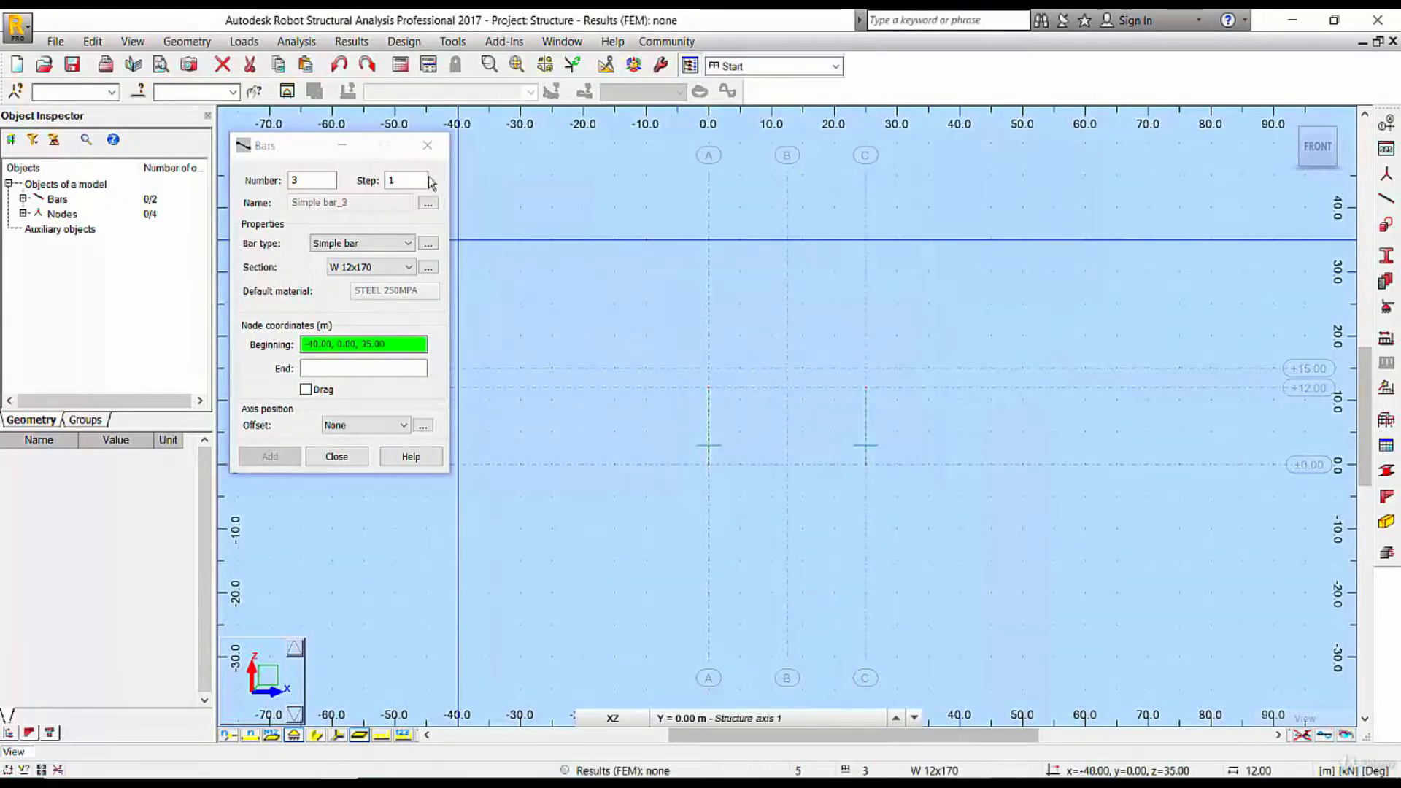
click(427, 145)
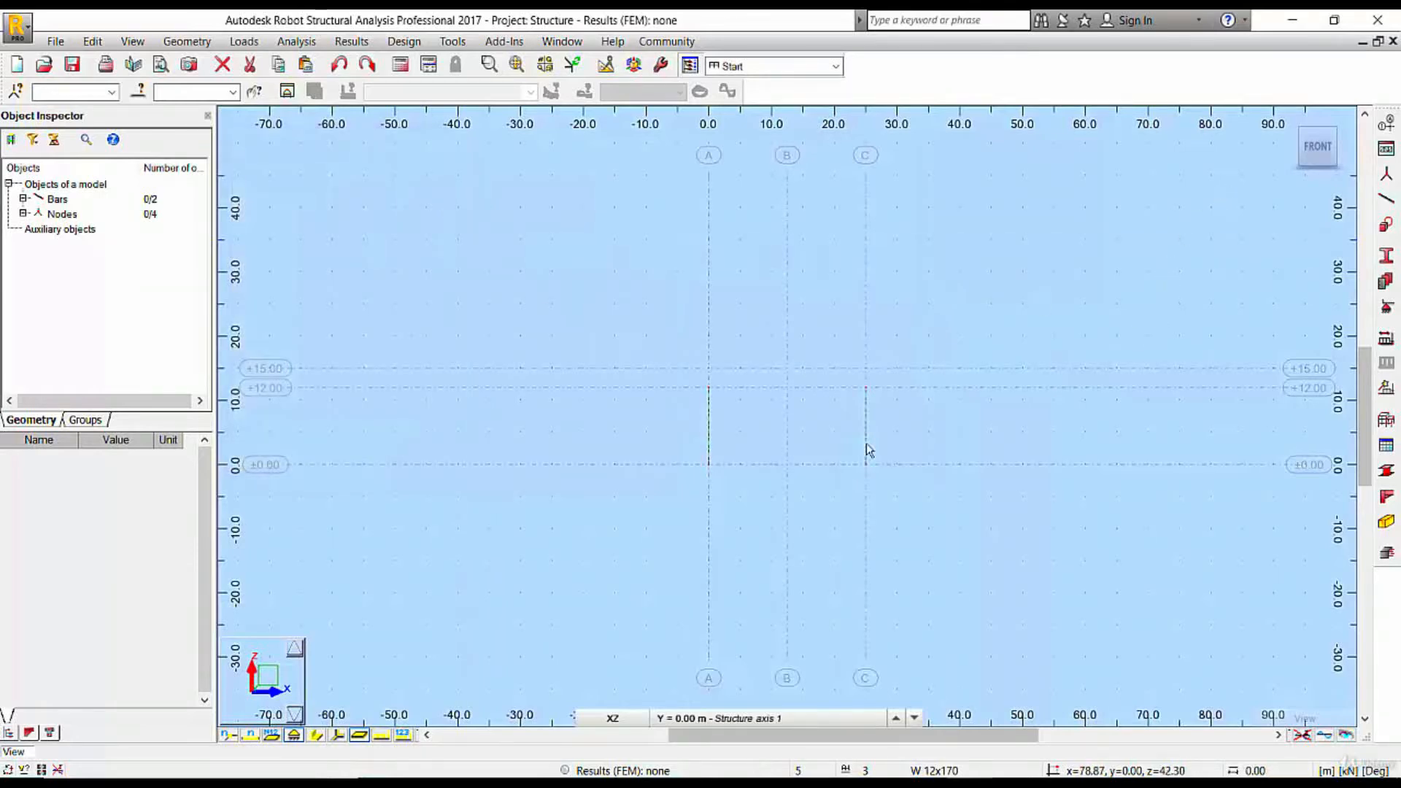
Return to the 3D view and display the section shapes of the bars
click(1285, 121)
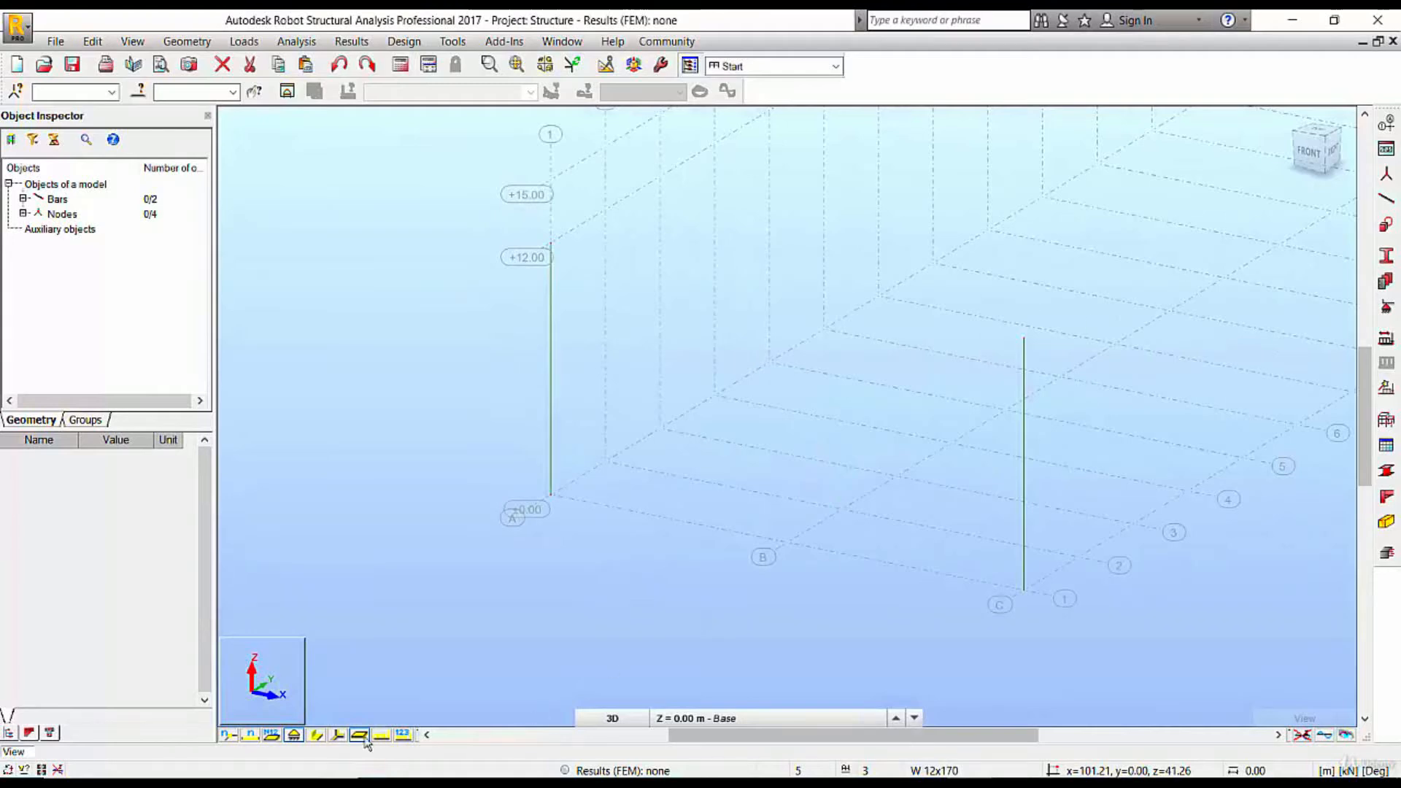
click(316, 735)
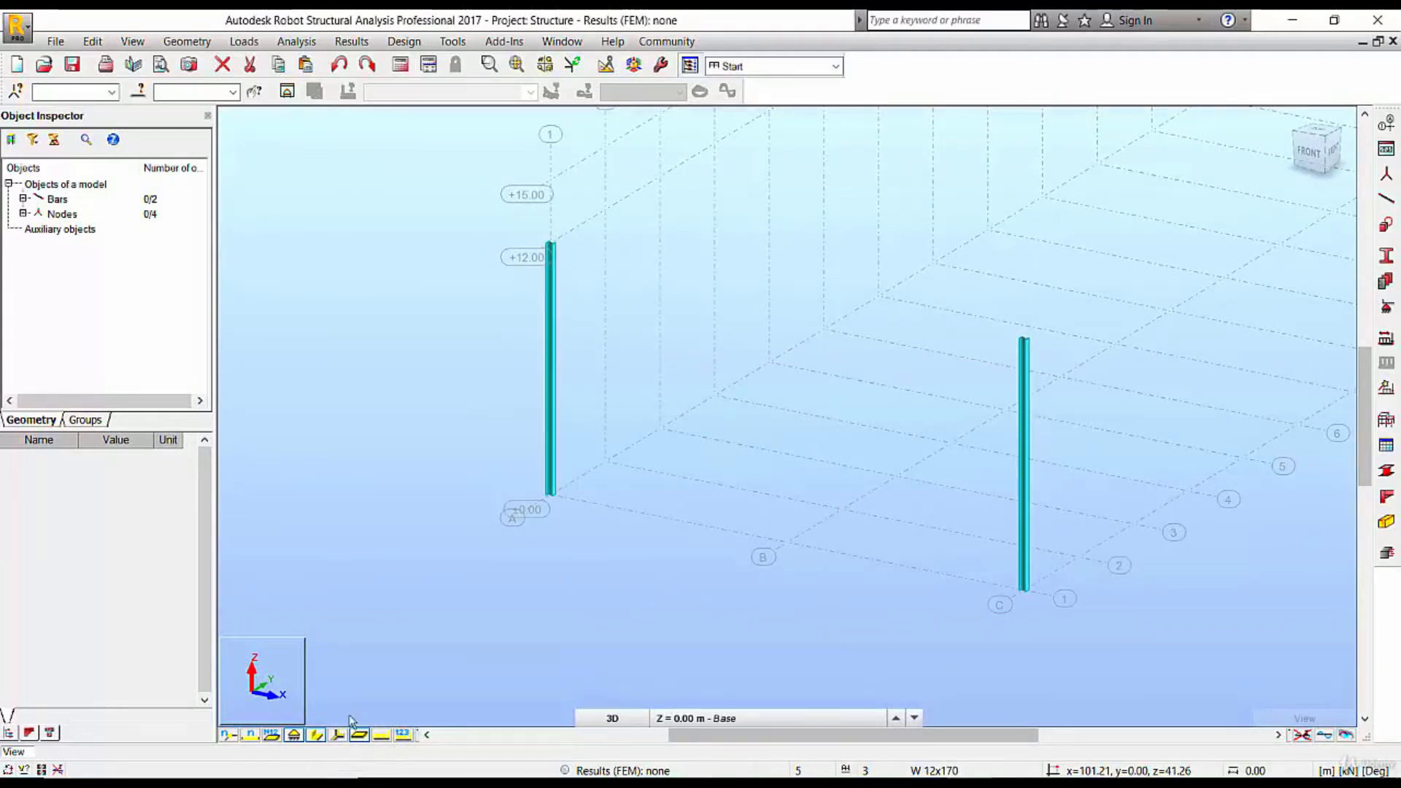
Examine the I-shape and orientation at the head of the axis A column, and both columns within the grid
scroll(535, 304, up, 6)
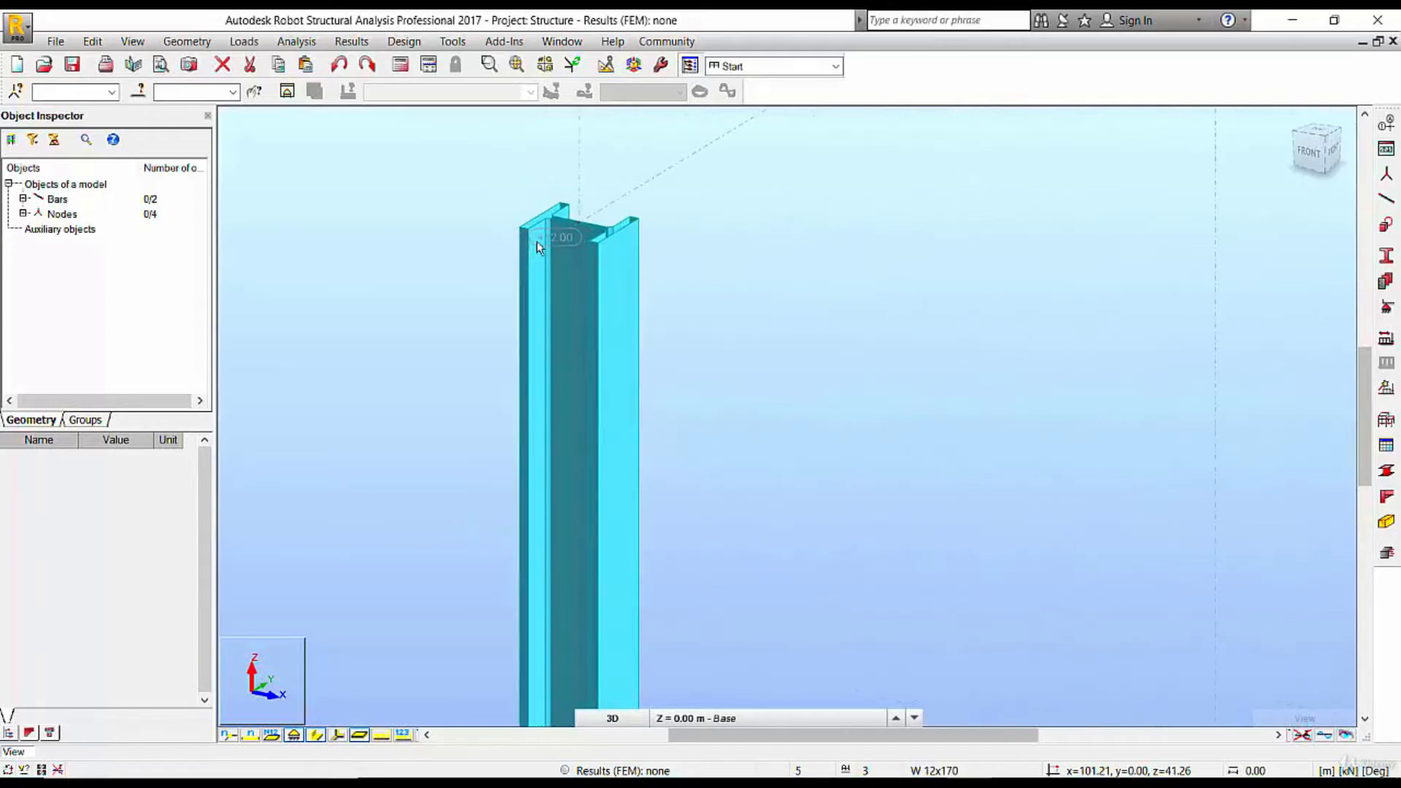
scroll(560, 262, up, 2)
scroll(593, 226, down, 1)
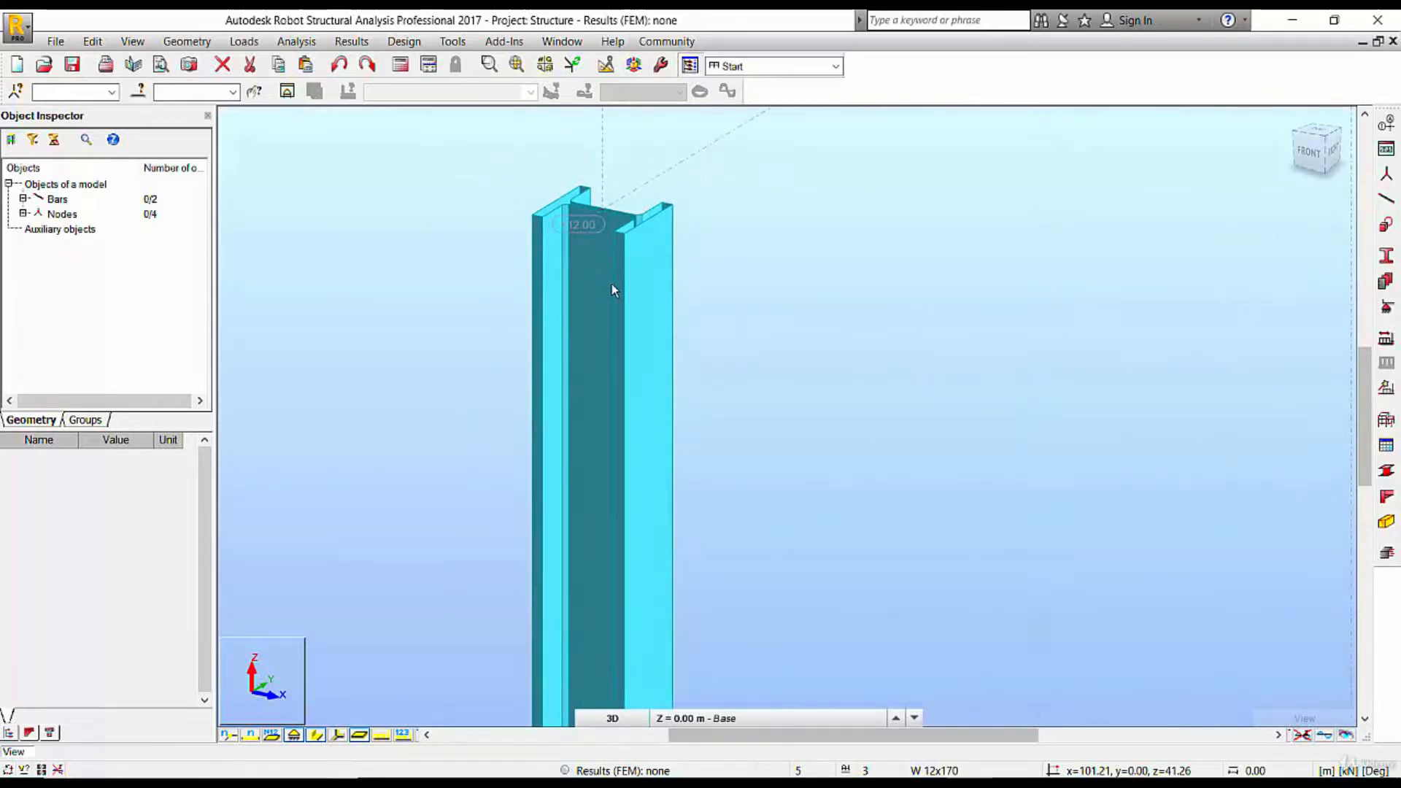
scroll(612, 291, down, 2)
scroll(671, 245, up, 3)
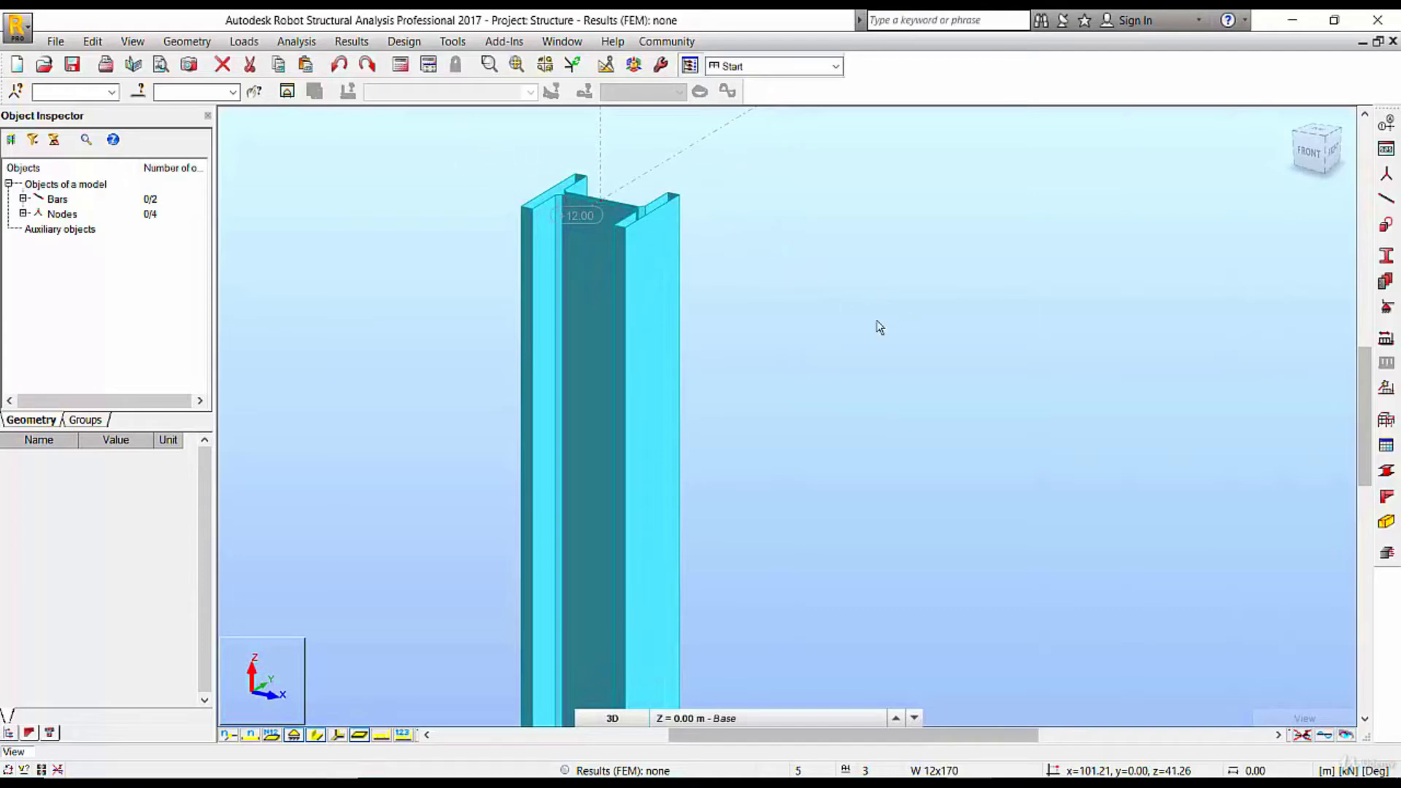
scroll(655, 274, down, 3)
scroll(656, 274, up, 2)
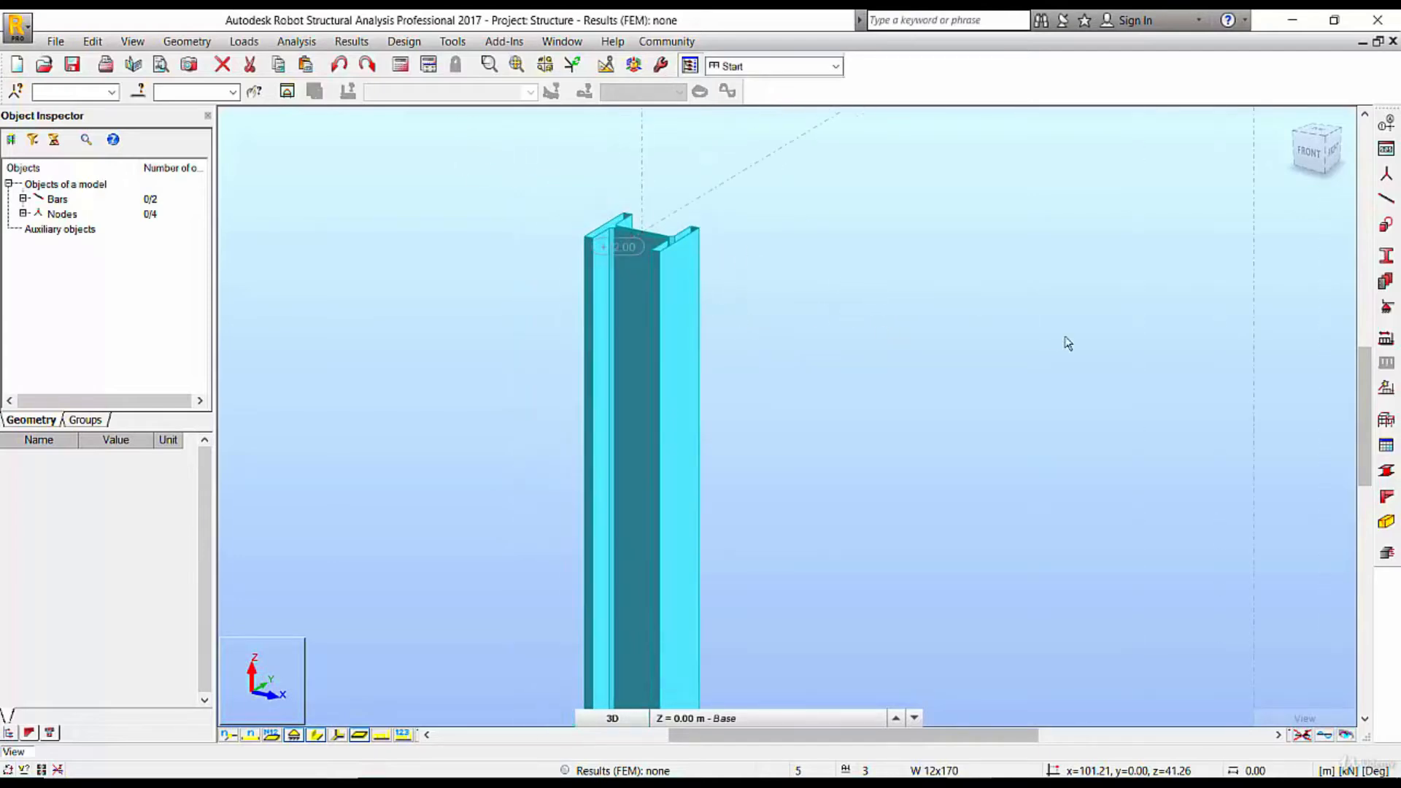
scroll(1081, 520, down, 7)
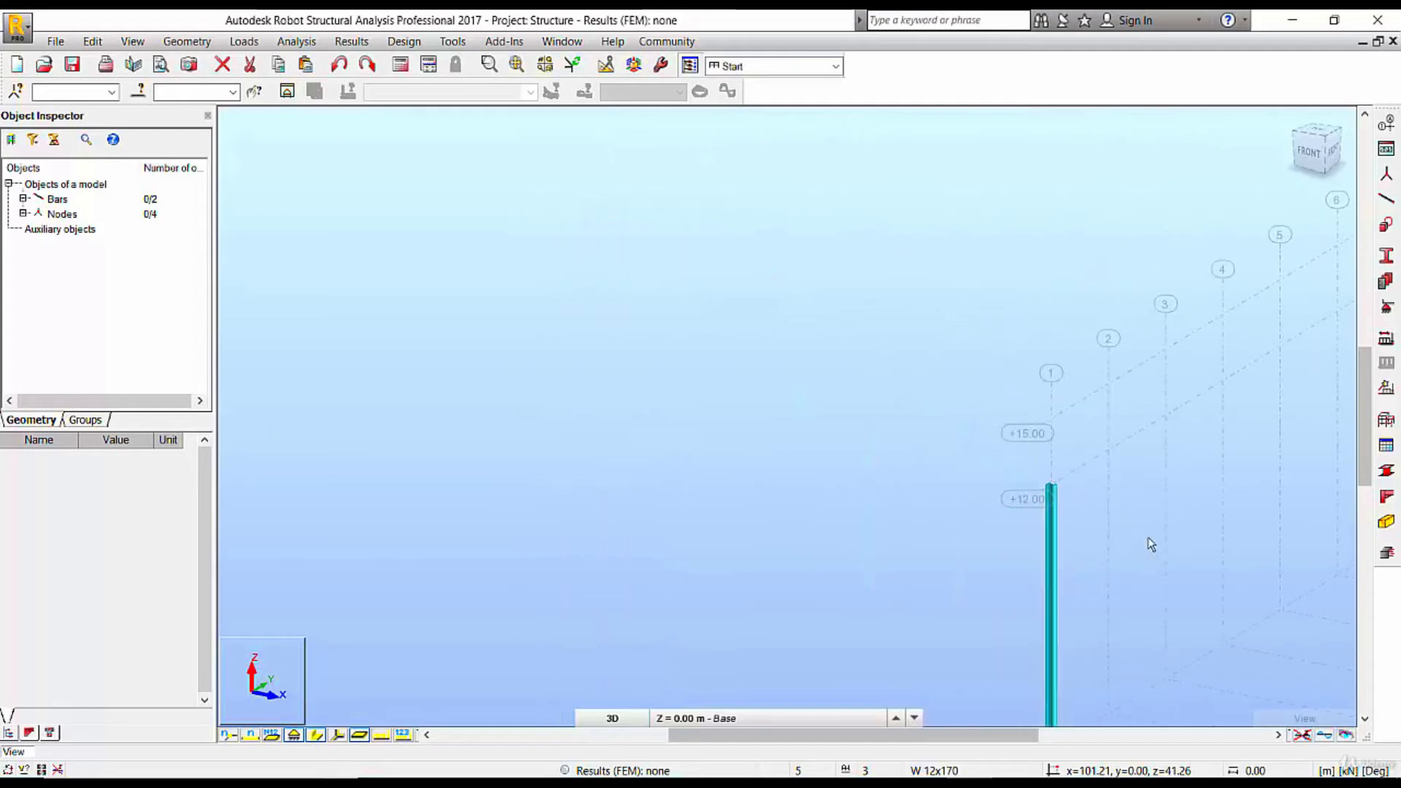
middle_drag(1149, 538, 437, 291)
scroll(583, 383, down, 1)
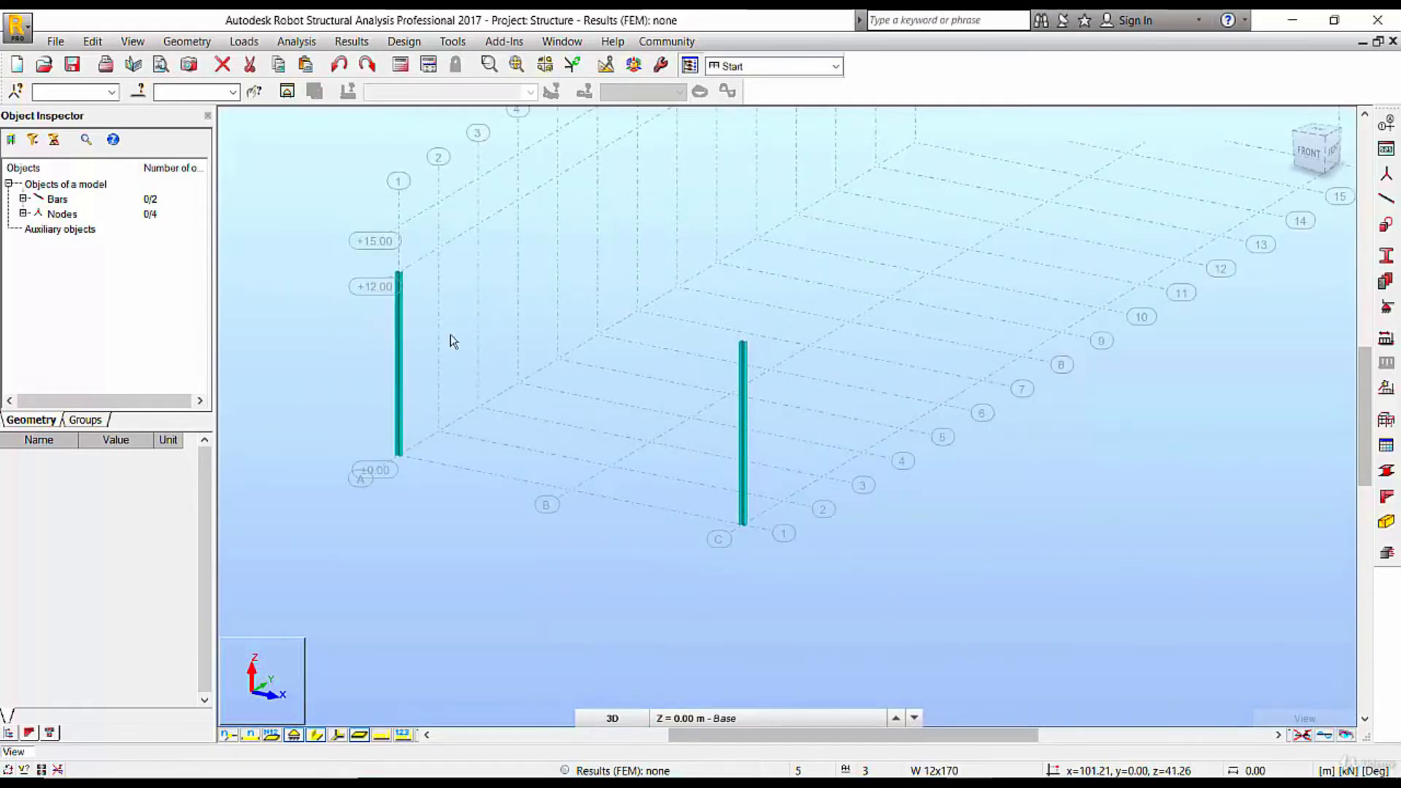
Examine the section shape and orientation at the head of the axis C column, and both columns within the grid
shift+middle_drag(635, 400, 960, 310)
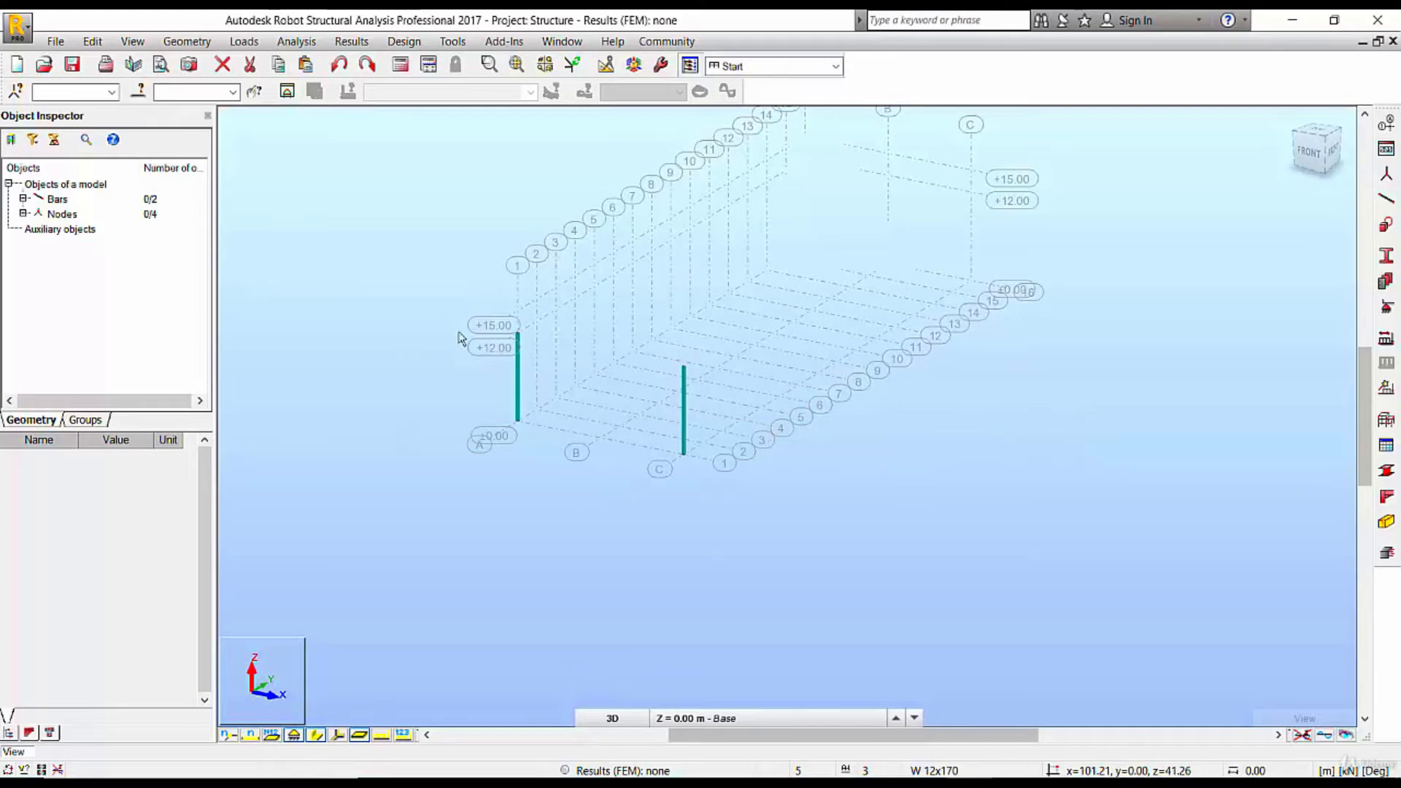
scroll(750, 329, up, 10)
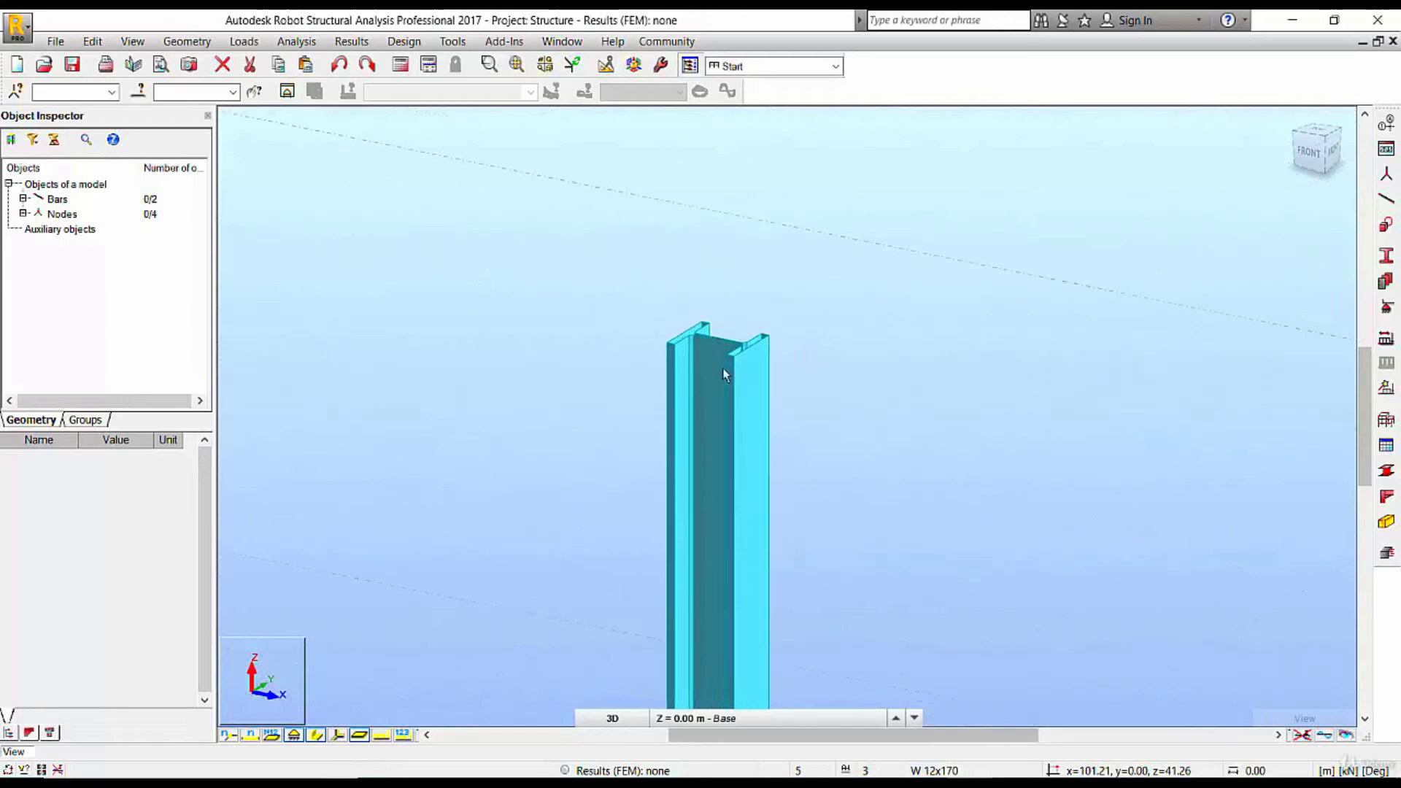
scroll(580, 343, down, 6)
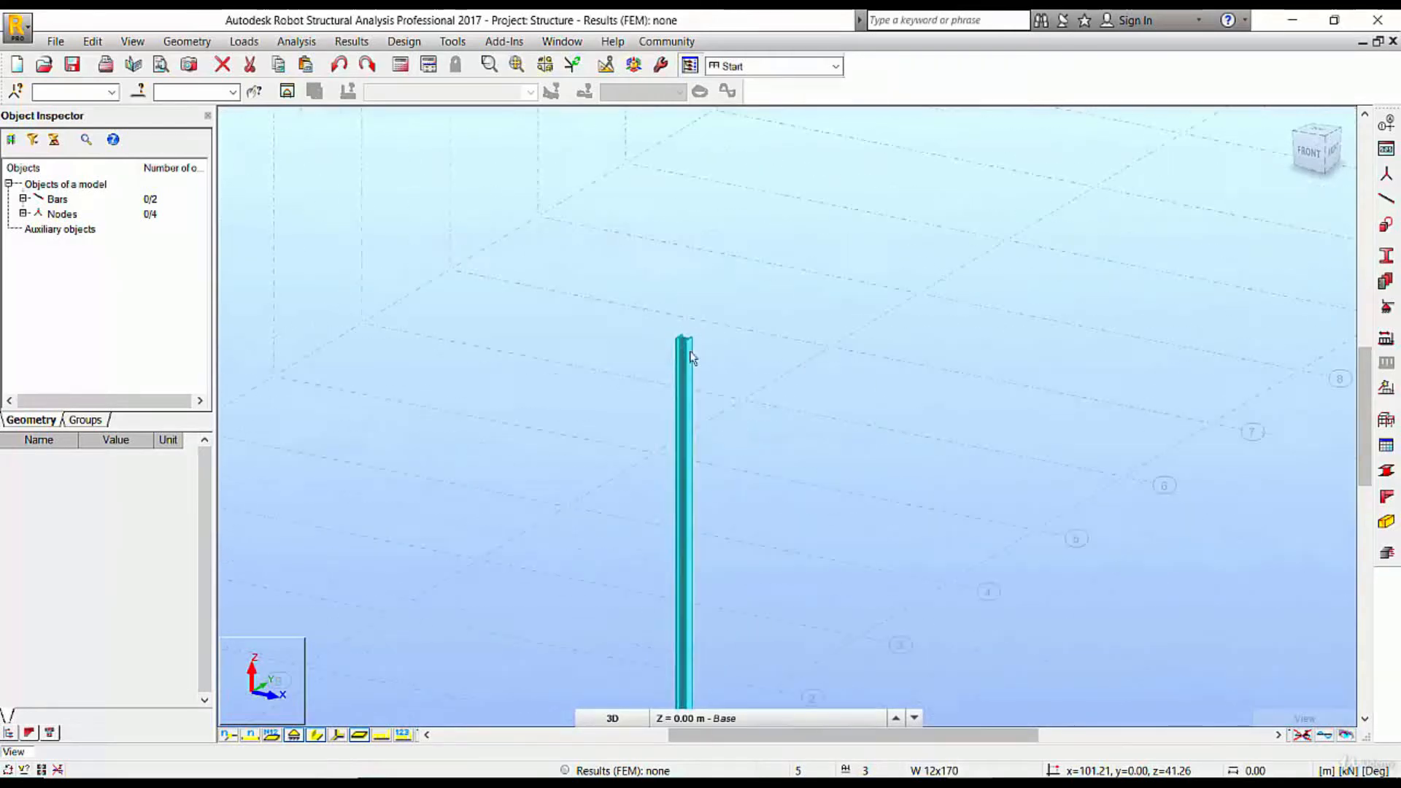
scroll(634, 353, down, 4)
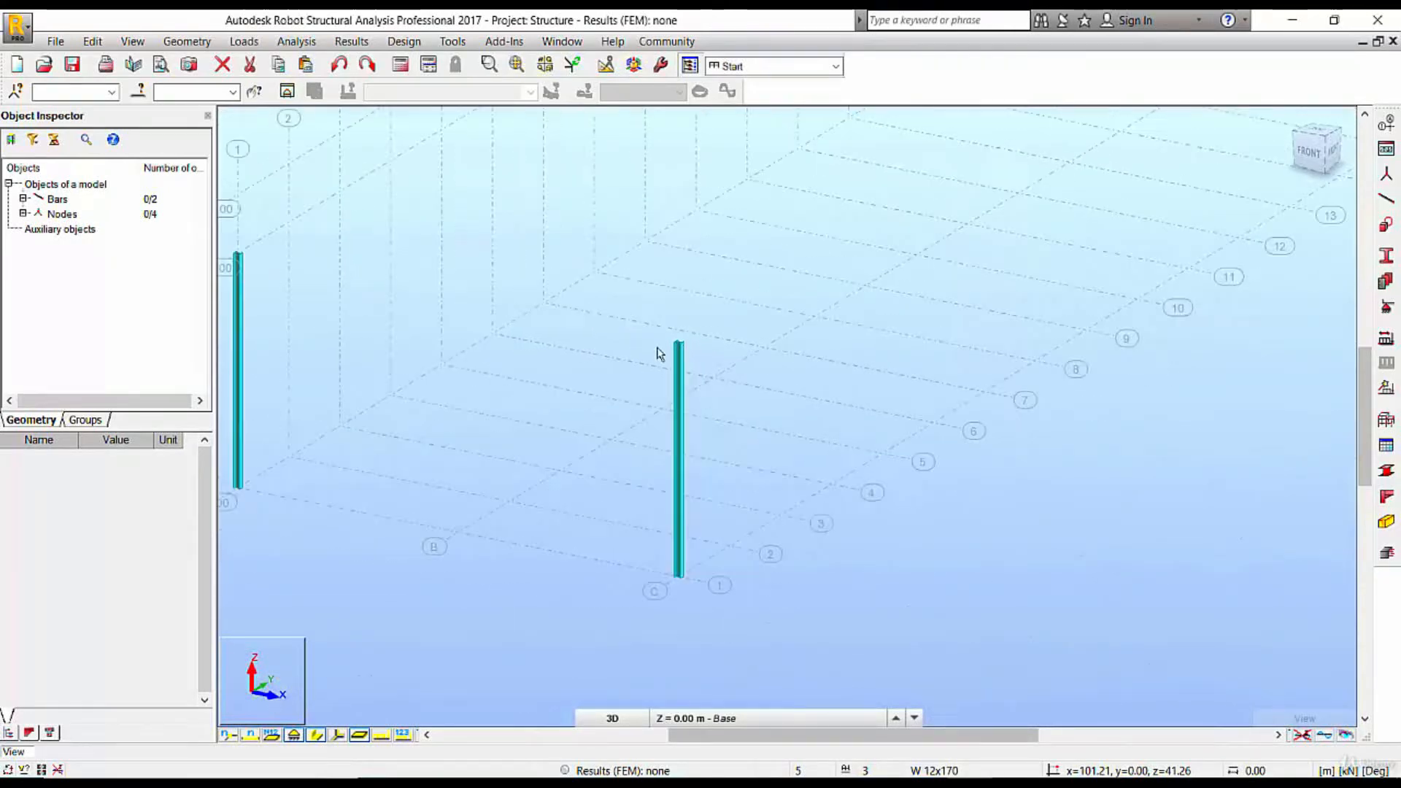
middle_drag(588, 304, 760, 469)
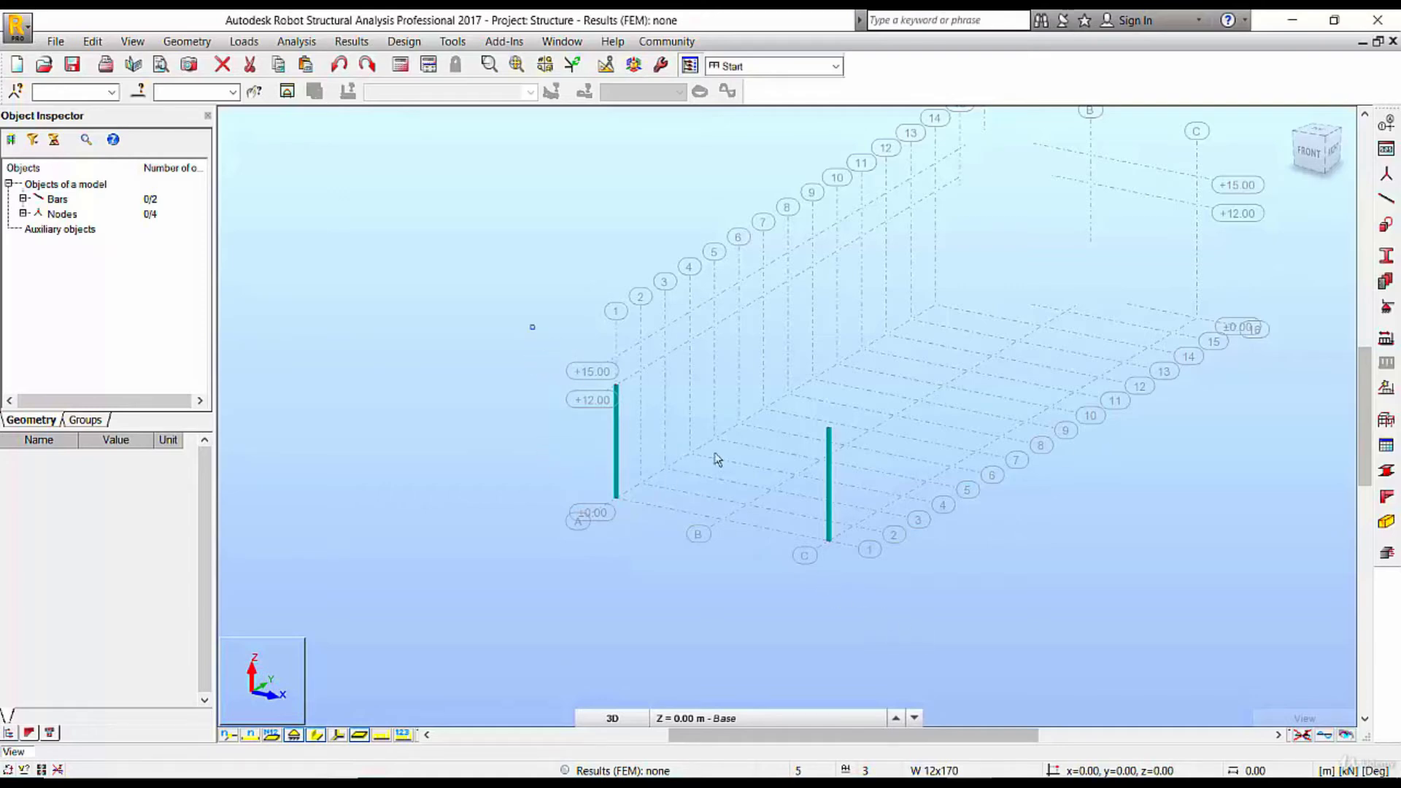
Copy both columns from grid line 1 to line 2 with a translation vector of 0.00, 5.00, 0.00 m
drag(717, 459, 921, 586)
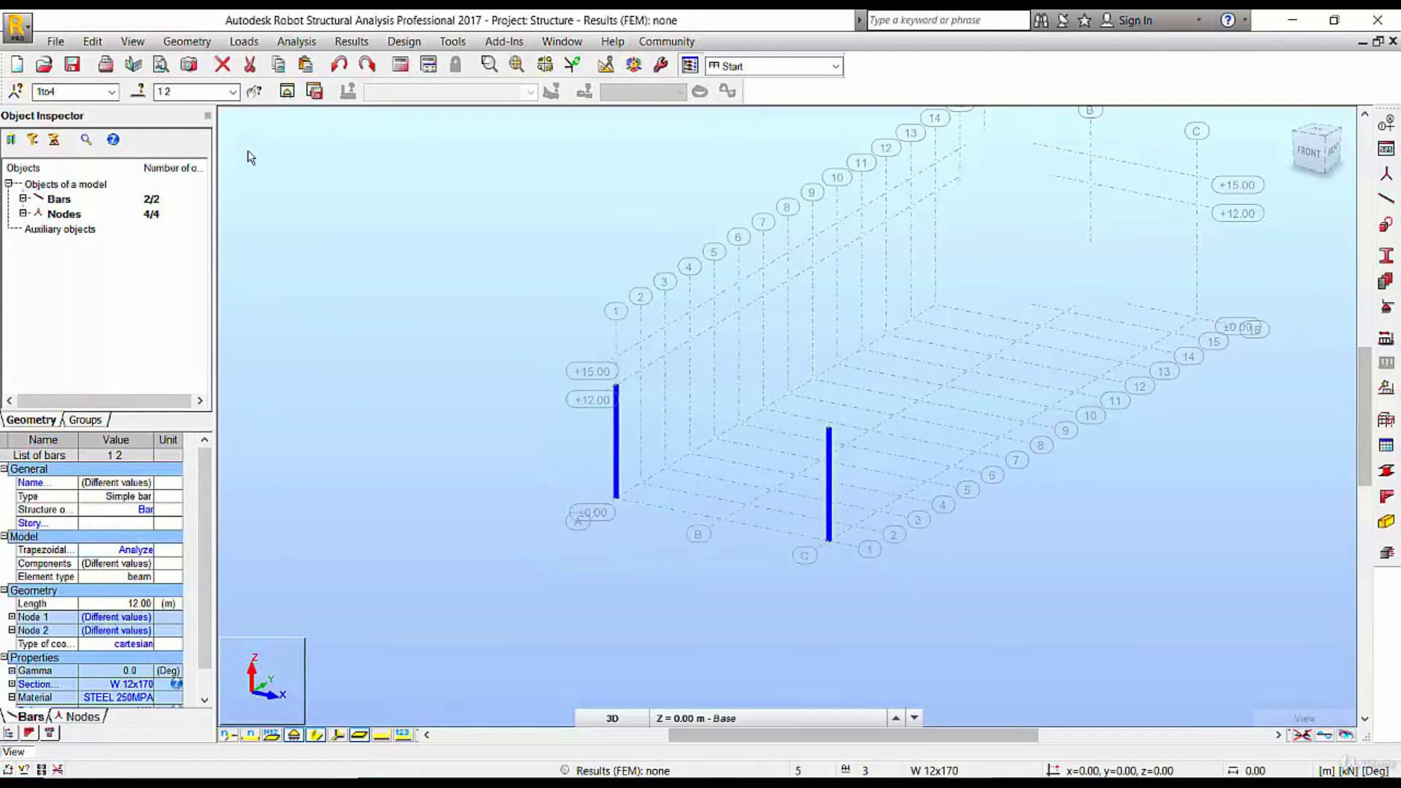
click(93, 41)
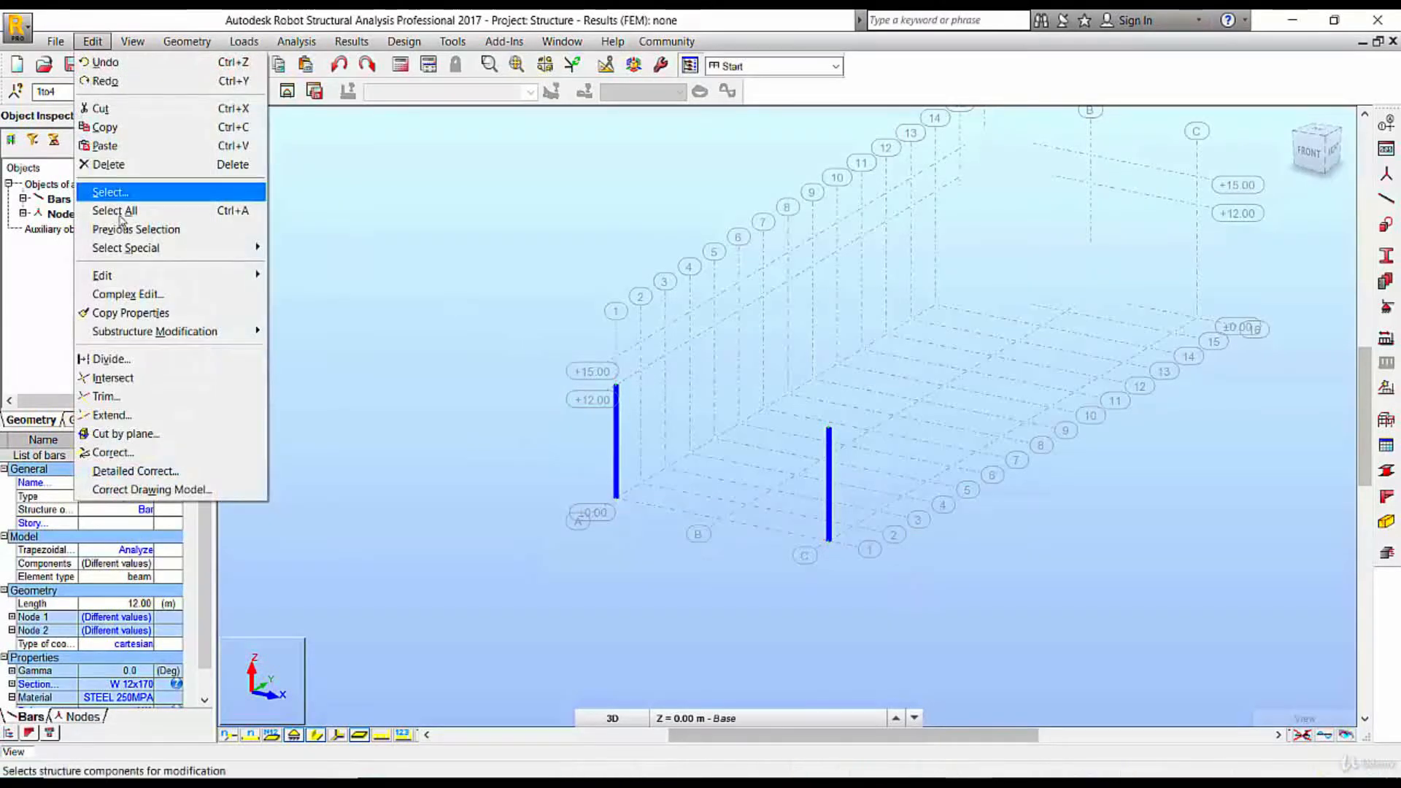
mouse_move(135, 277)
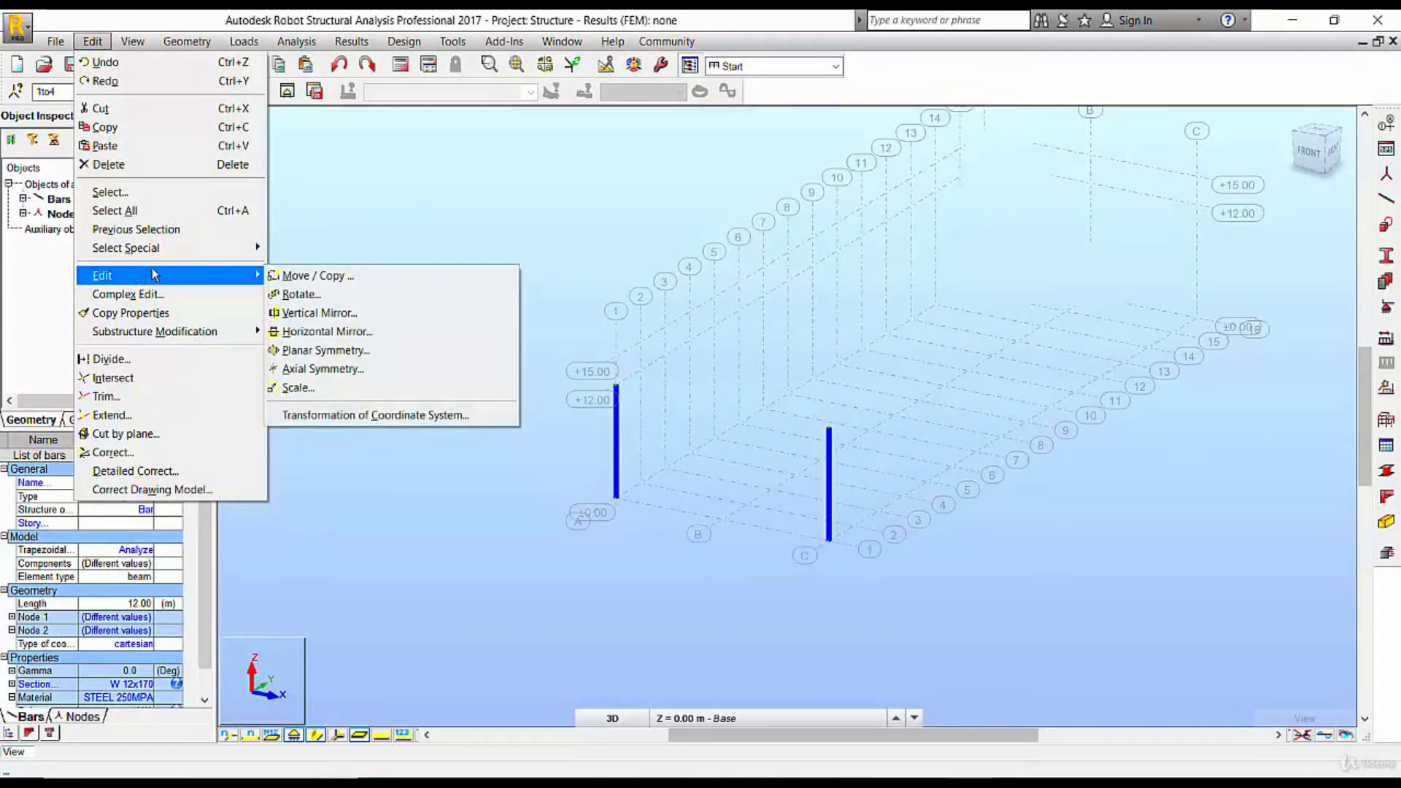
click(366, 276)
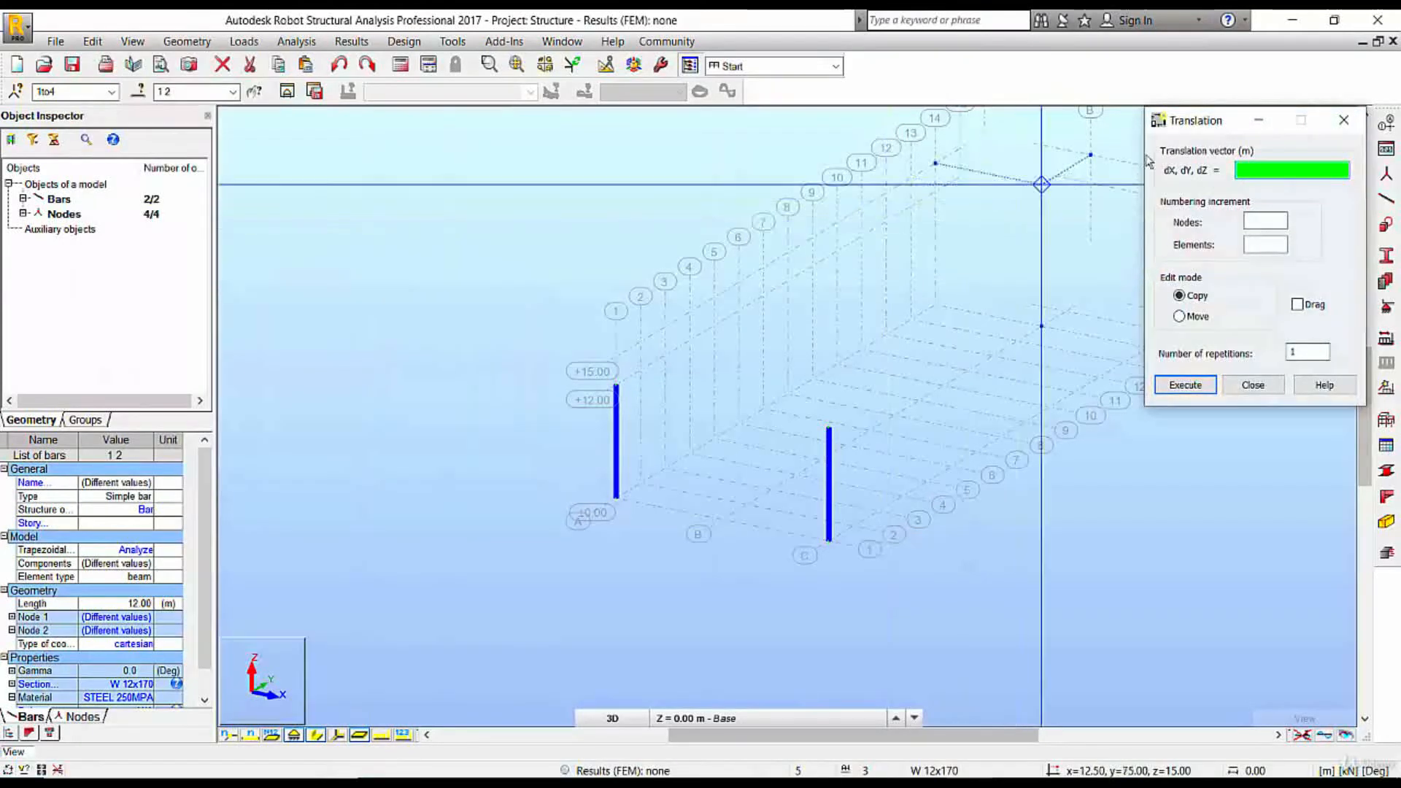
drag(1196, 121, 314, 162)
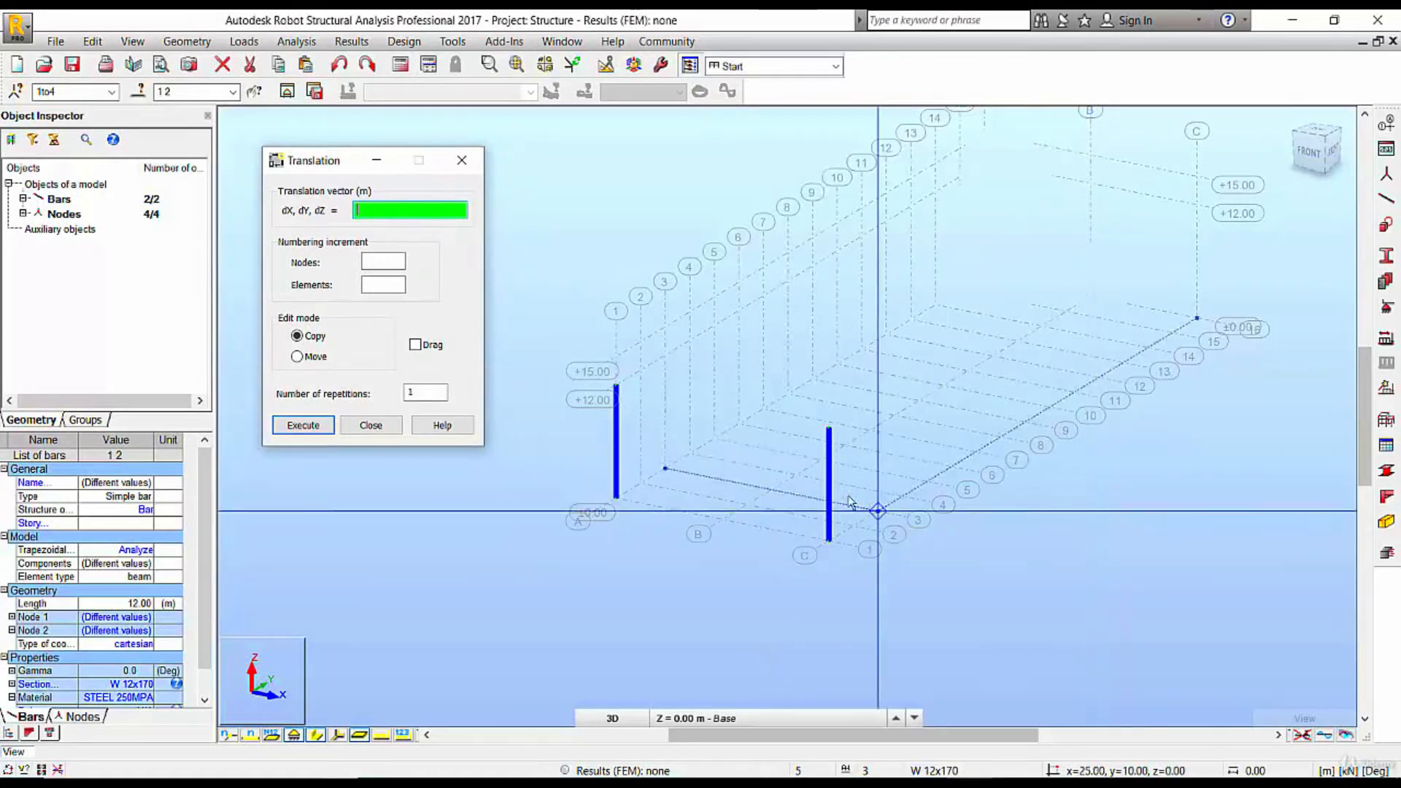
scroll(829, 540, up, 3)
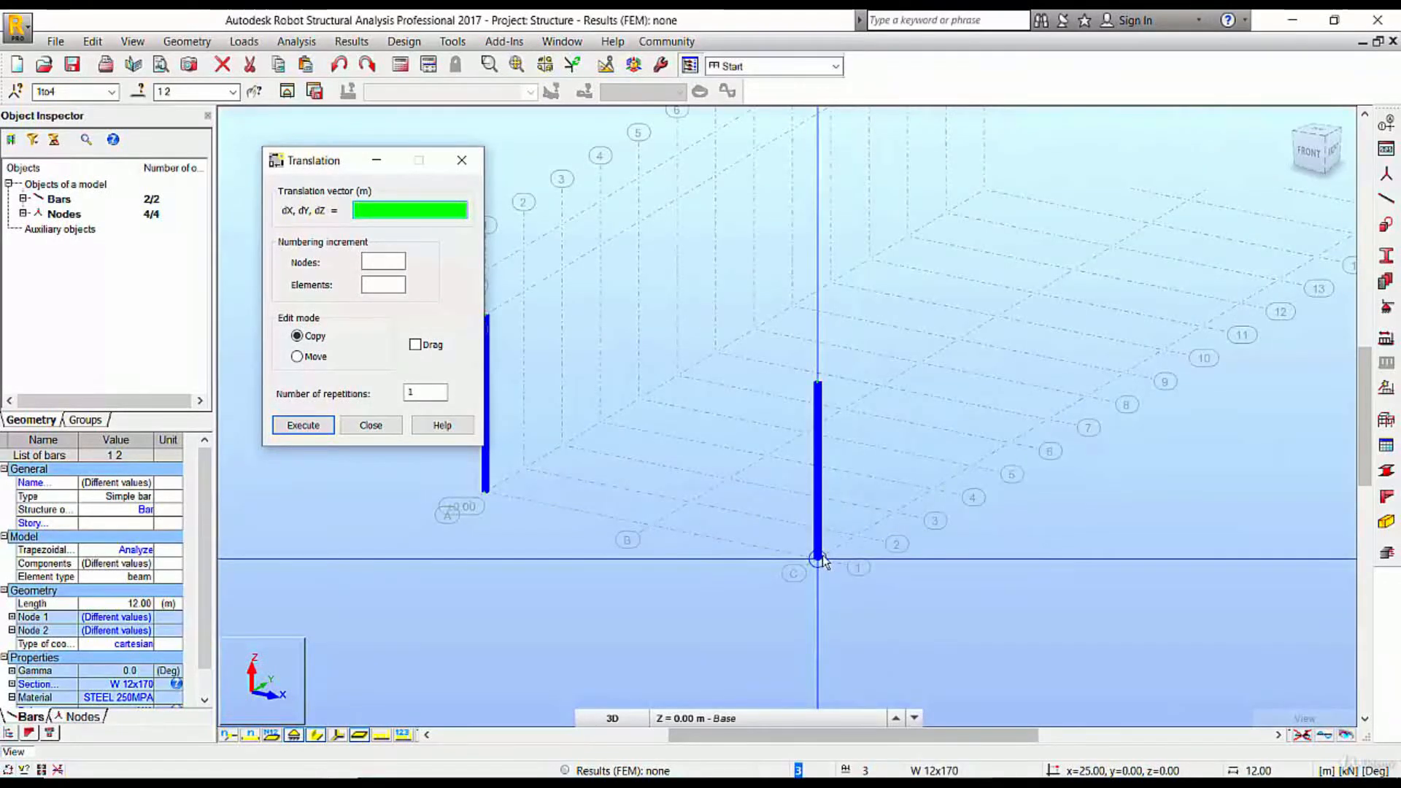
click(819, 560)
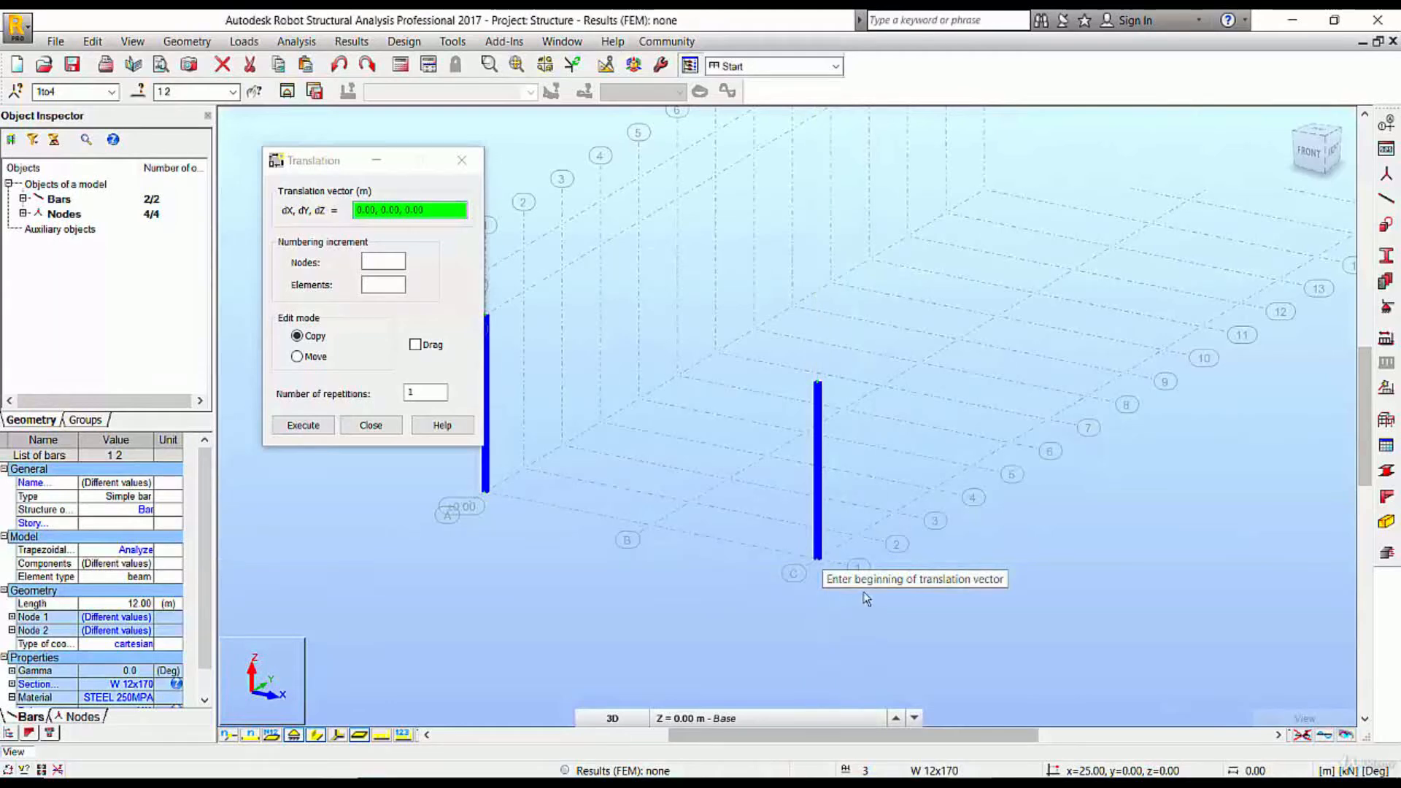
click(855, 537)
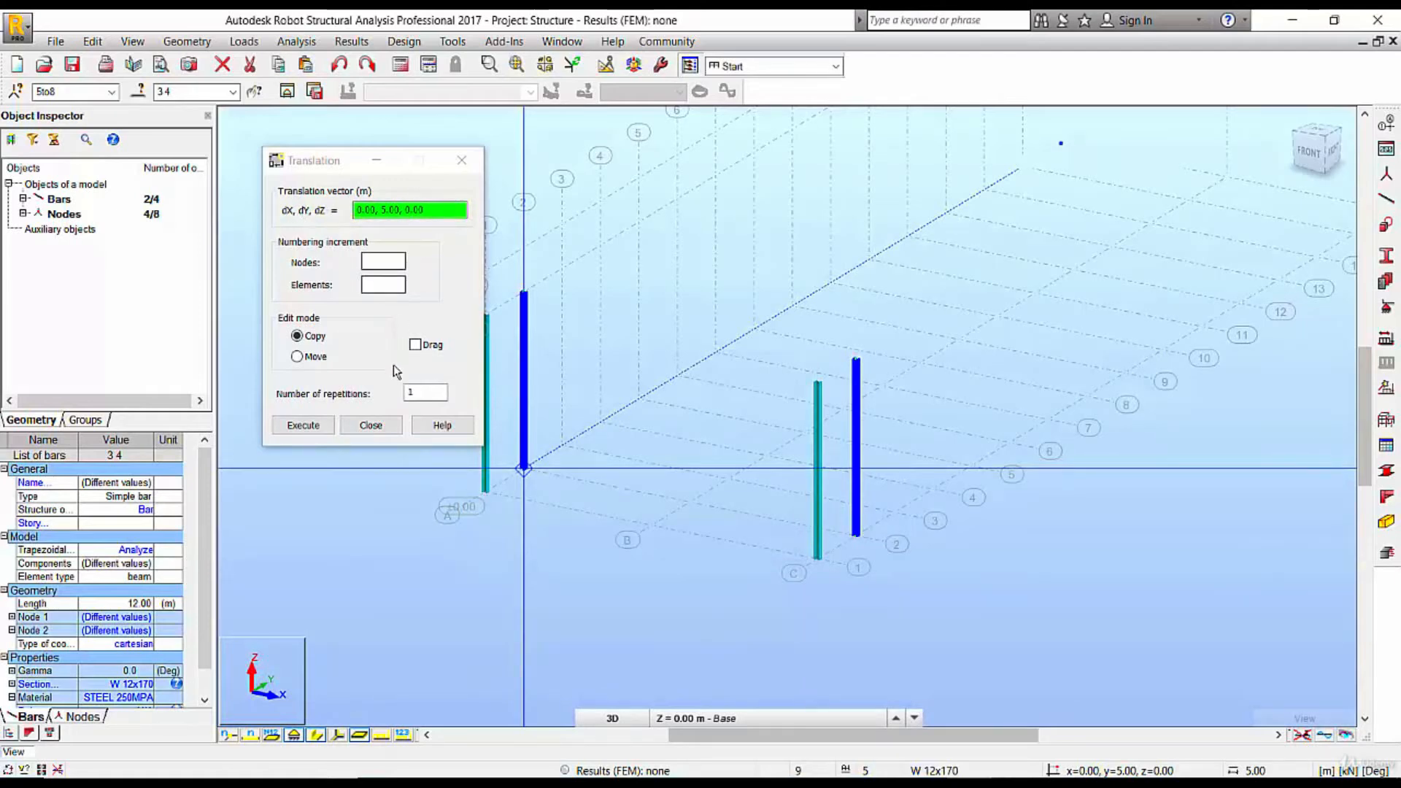
Repeat the copy 15 times along the building length with the same translation vector and finish the translation
click(422, 394)
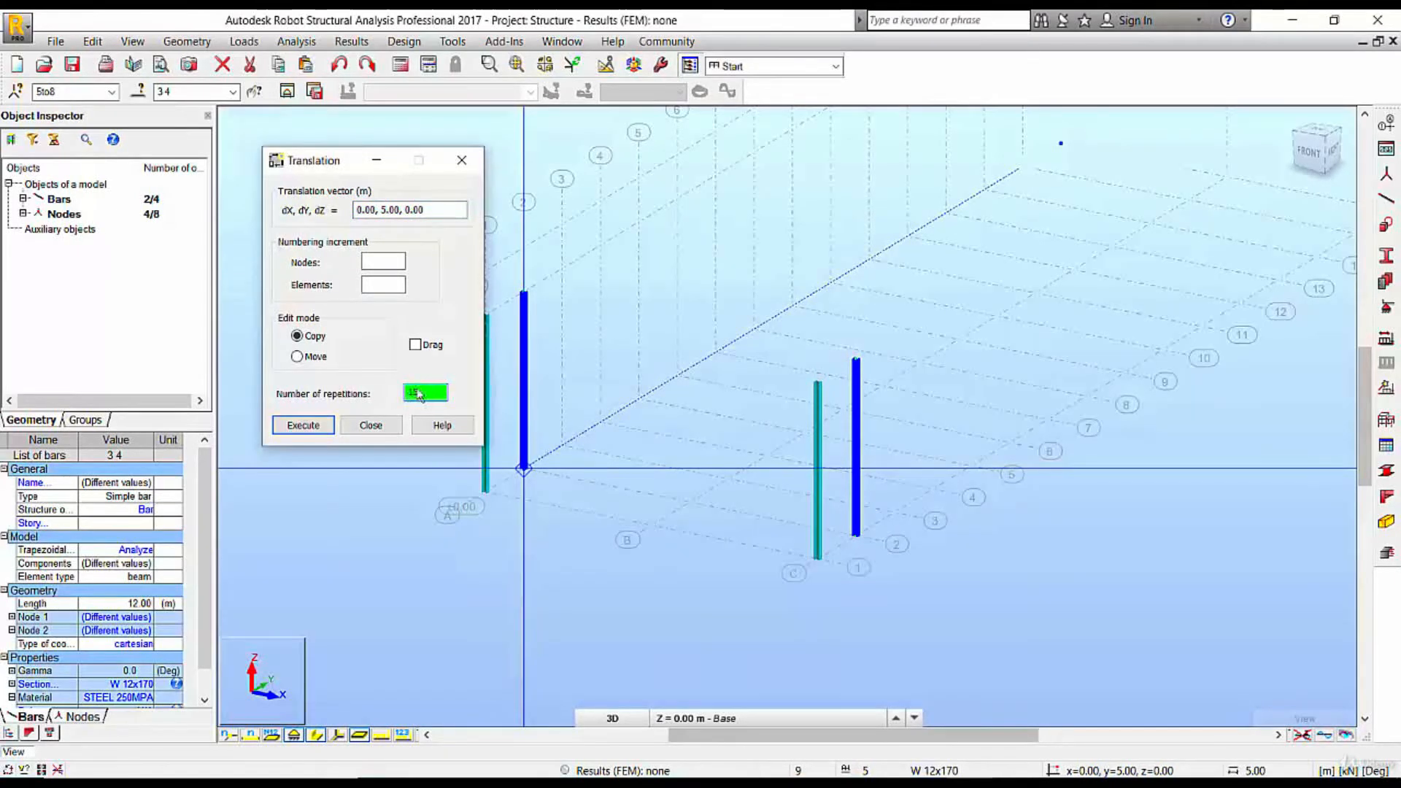
click(303, 425)
scroll(732, 447, down, 4)
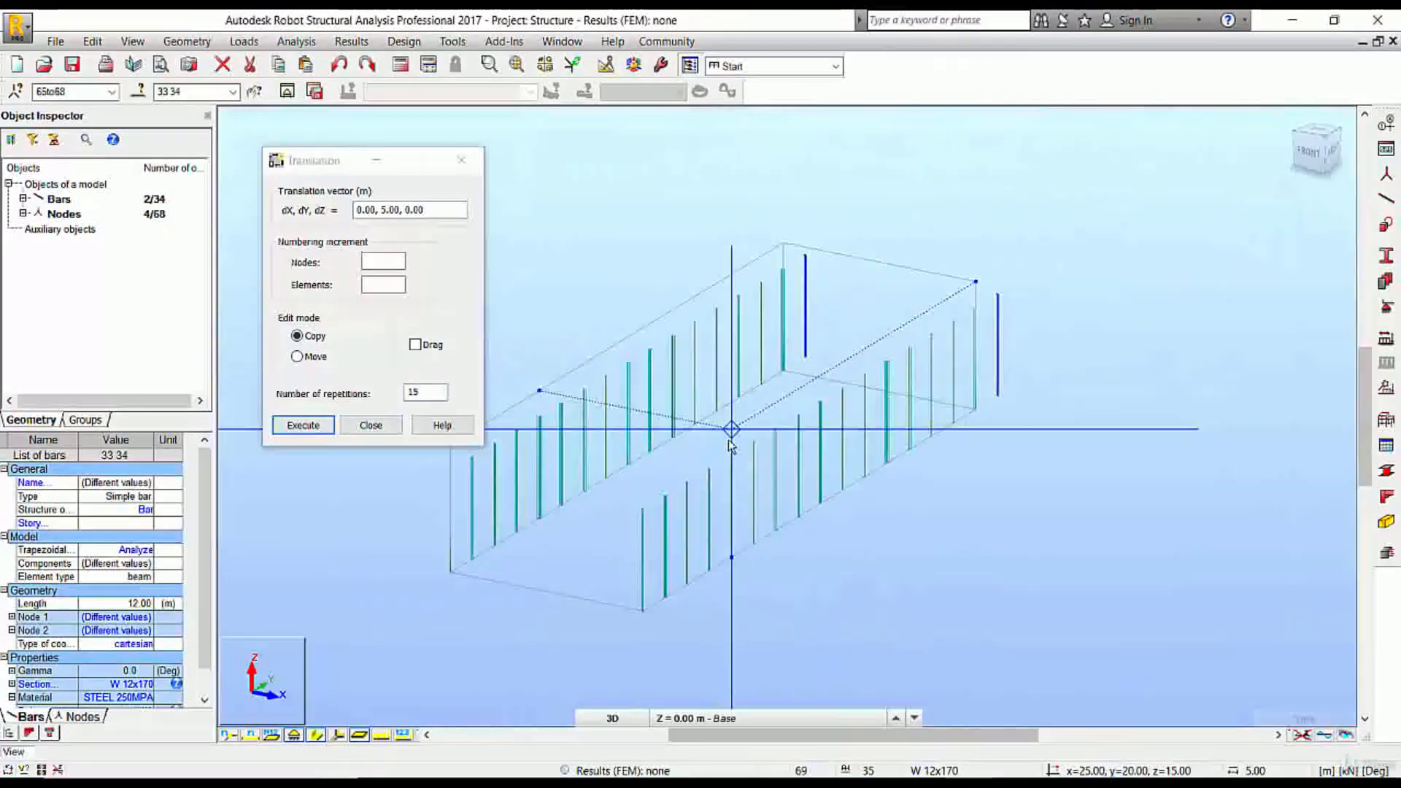
scroll(1007, 317, up, 3)
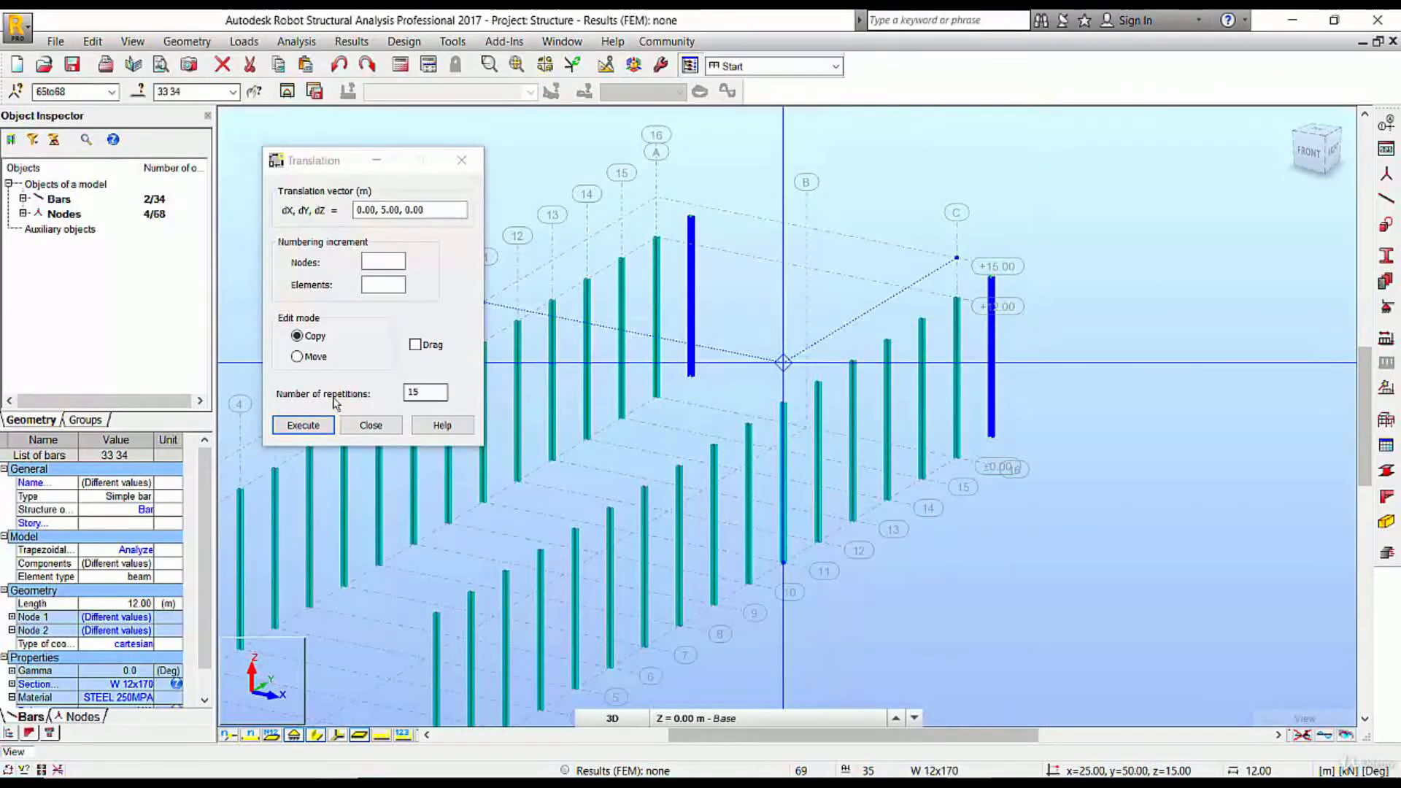
click(371, 425)
Delete the two surplus columns beyond grid line 16, on axes C and A, and leave nothing selected
click(720, 288)
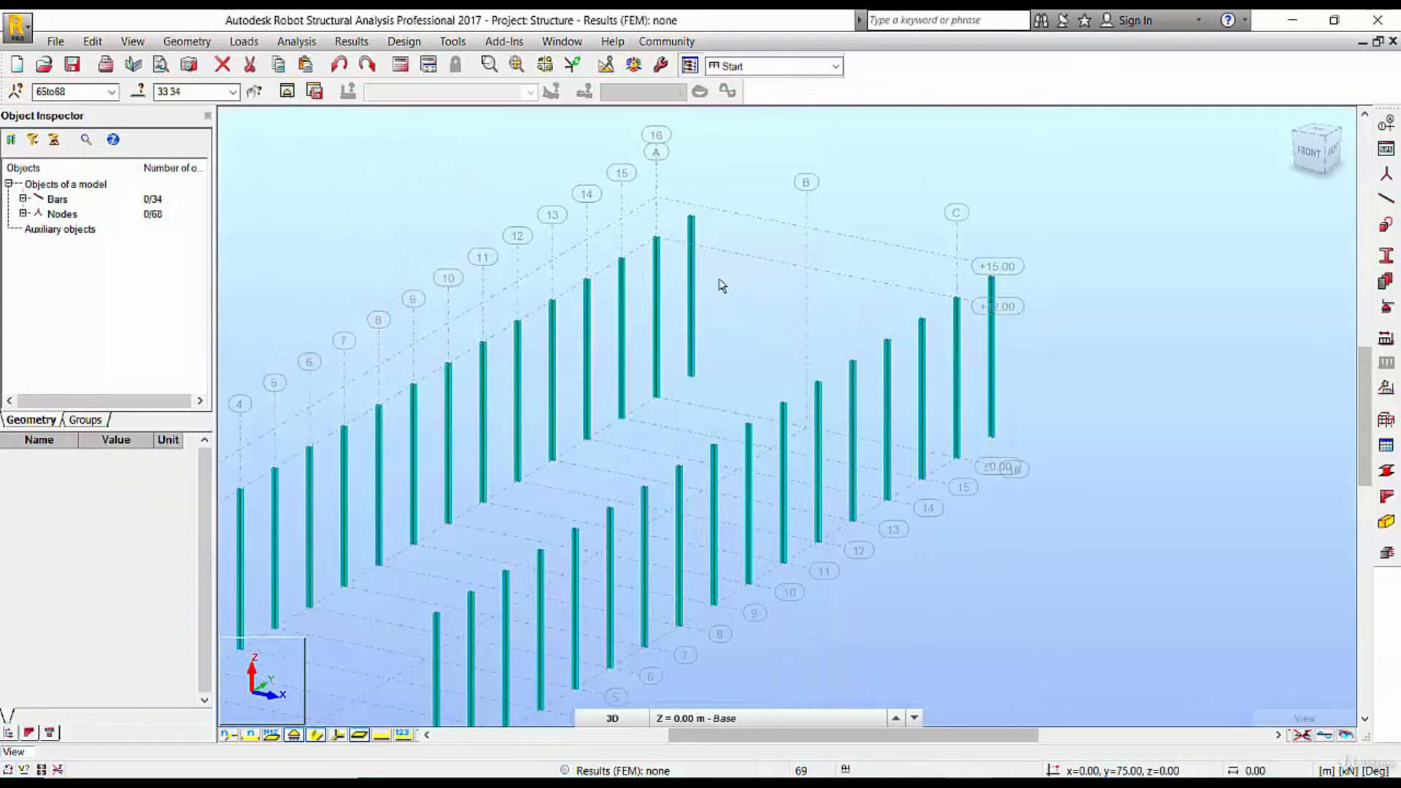
click(689, 303)
click(994, 338)
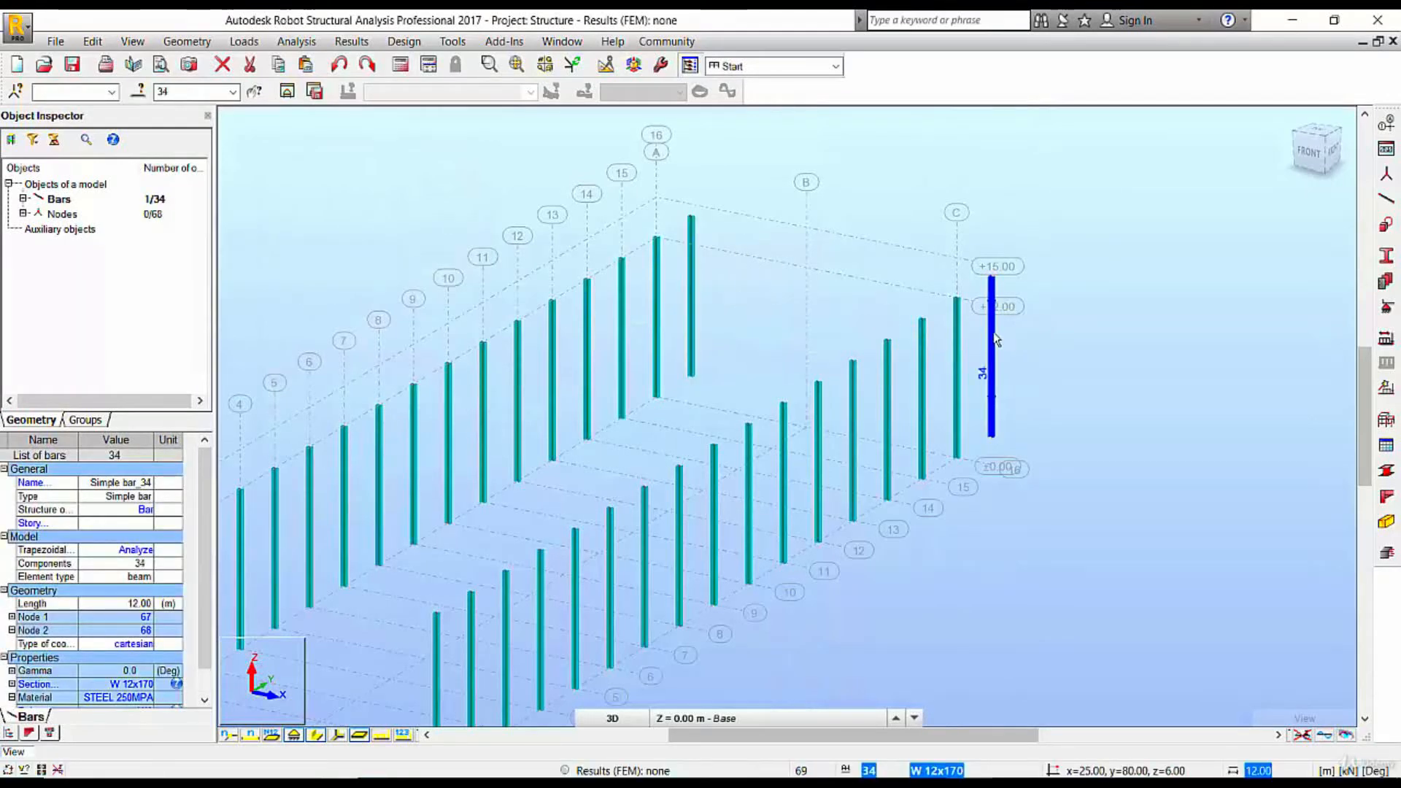
key(Delete)
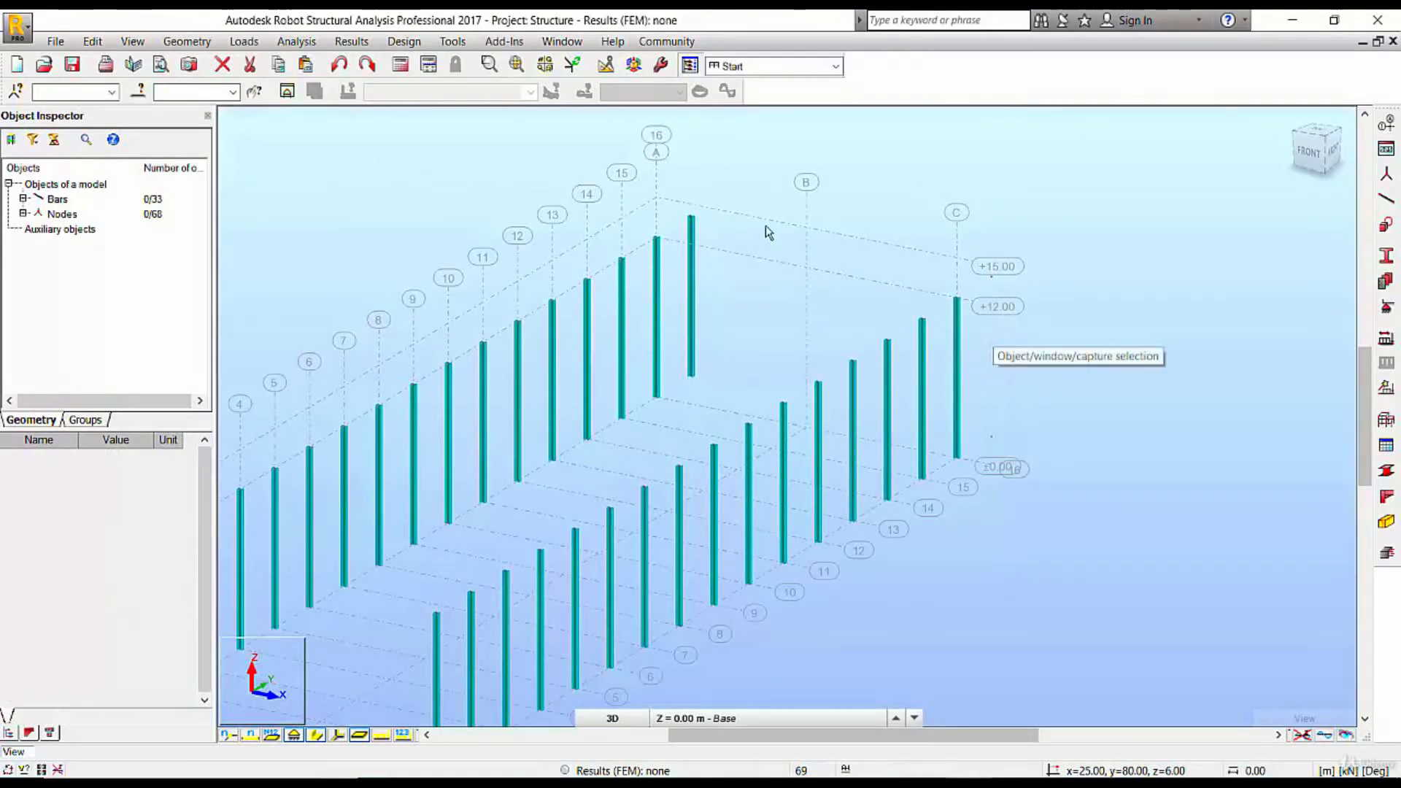
middle_drag(764, 225, 940, 209)
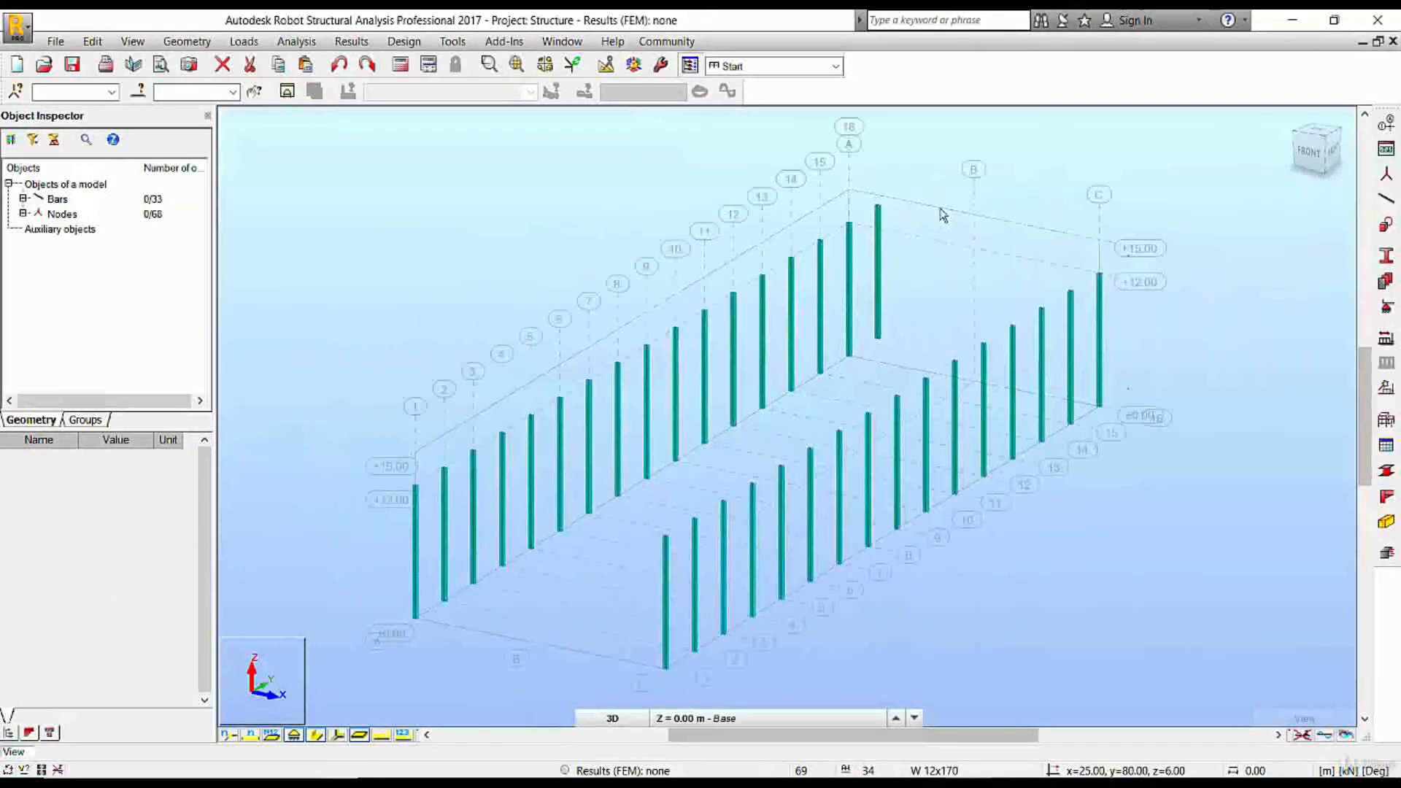
click(888, 281)
key(Delete)
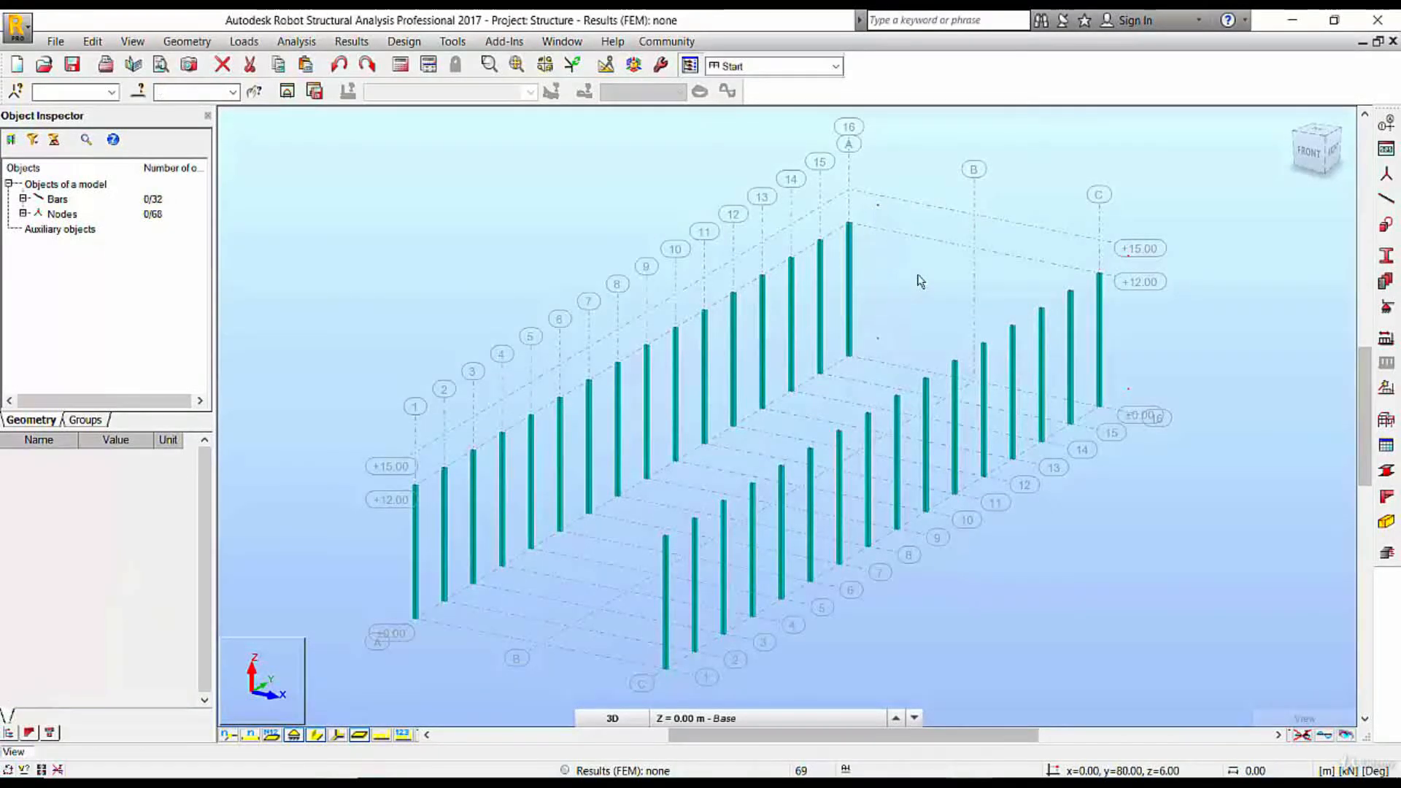
click(1100, 307)
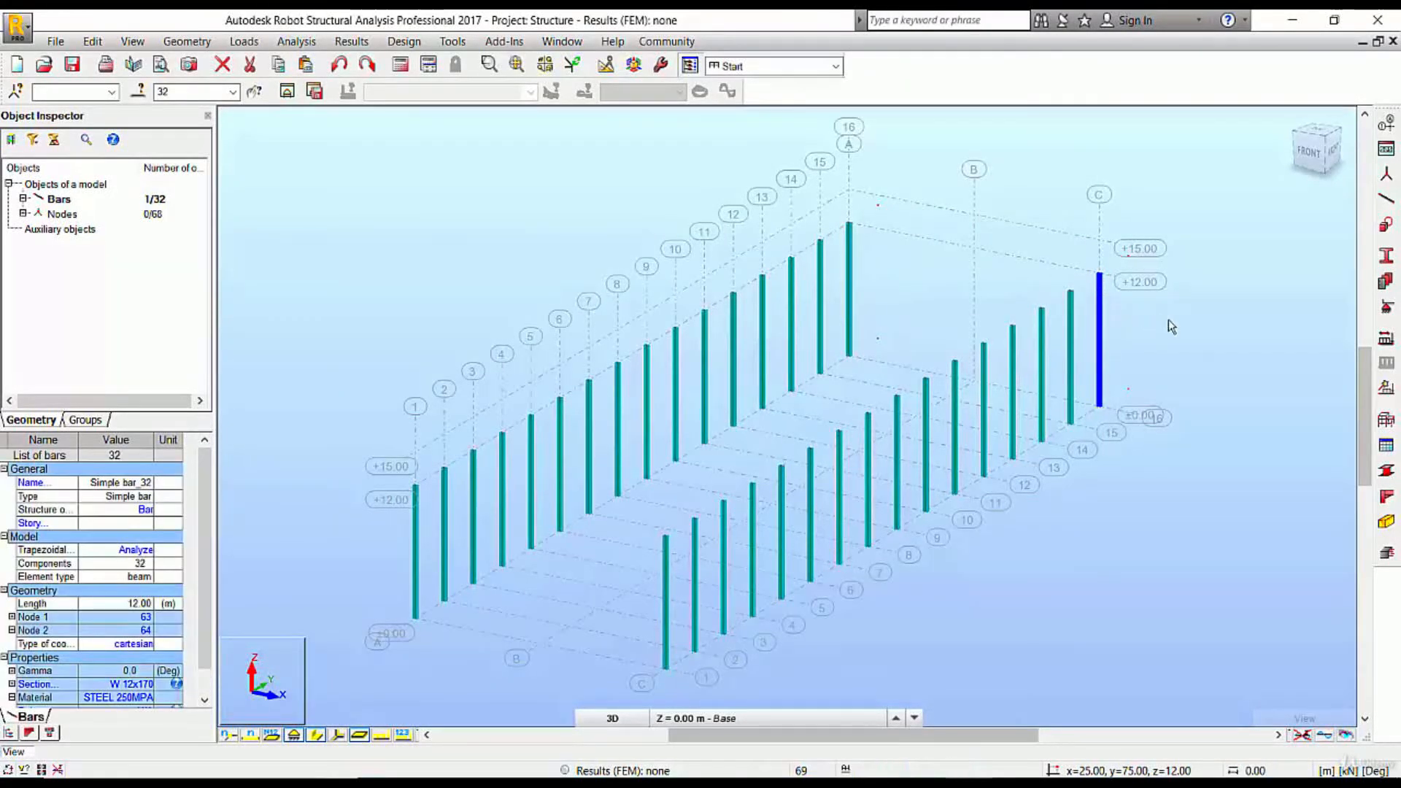
click(1231, 310)
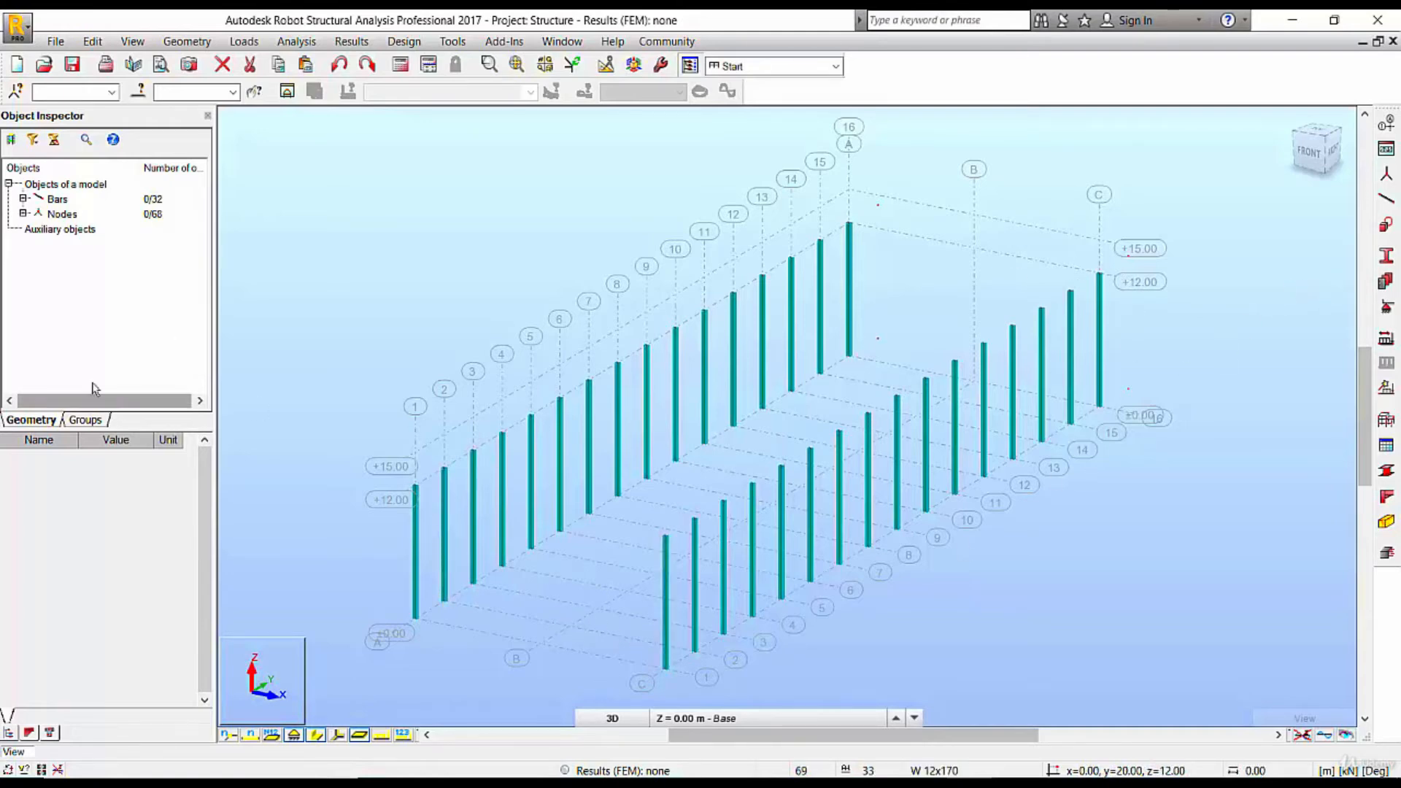
Display the model's groups and select all the columns on axes A and C
click(84, 426)
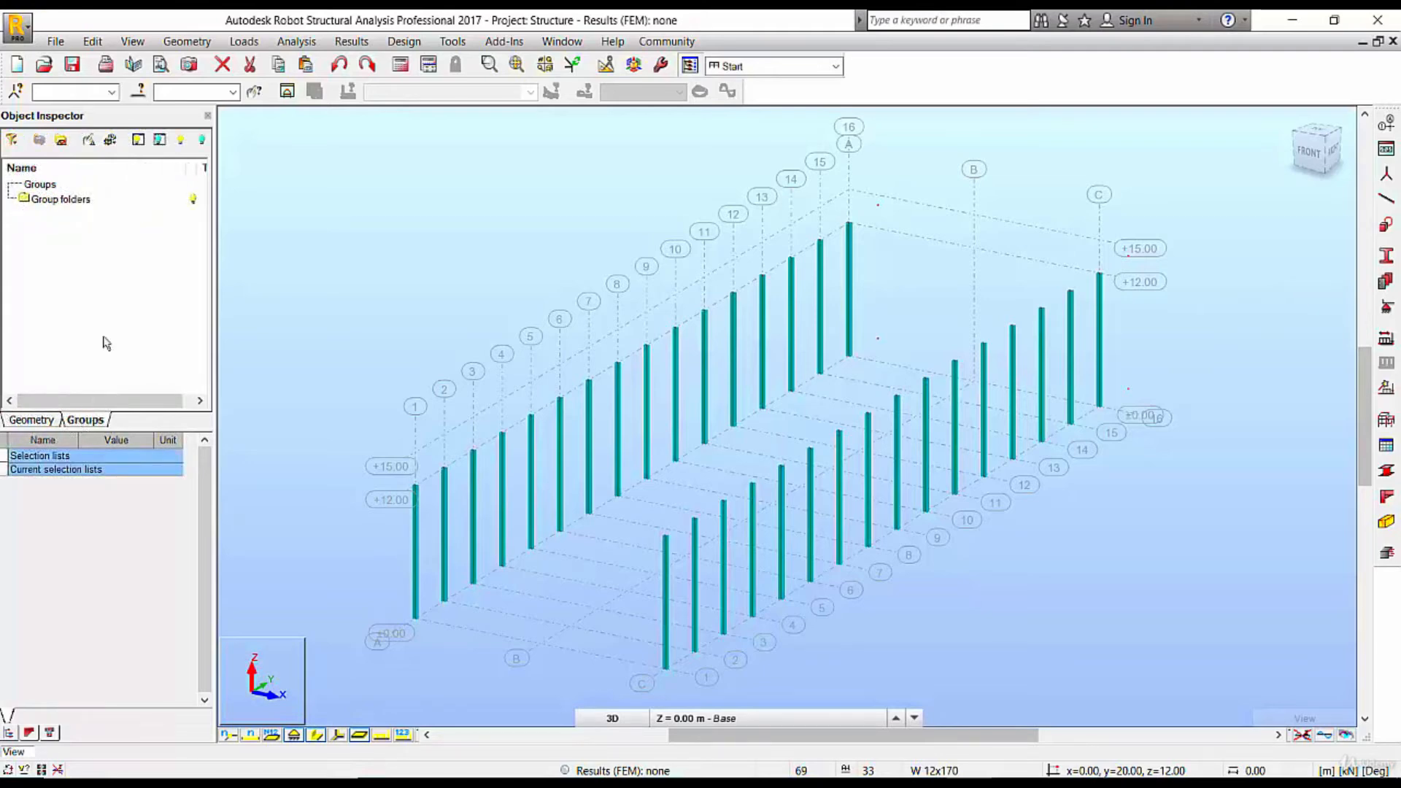
click(65, 146)
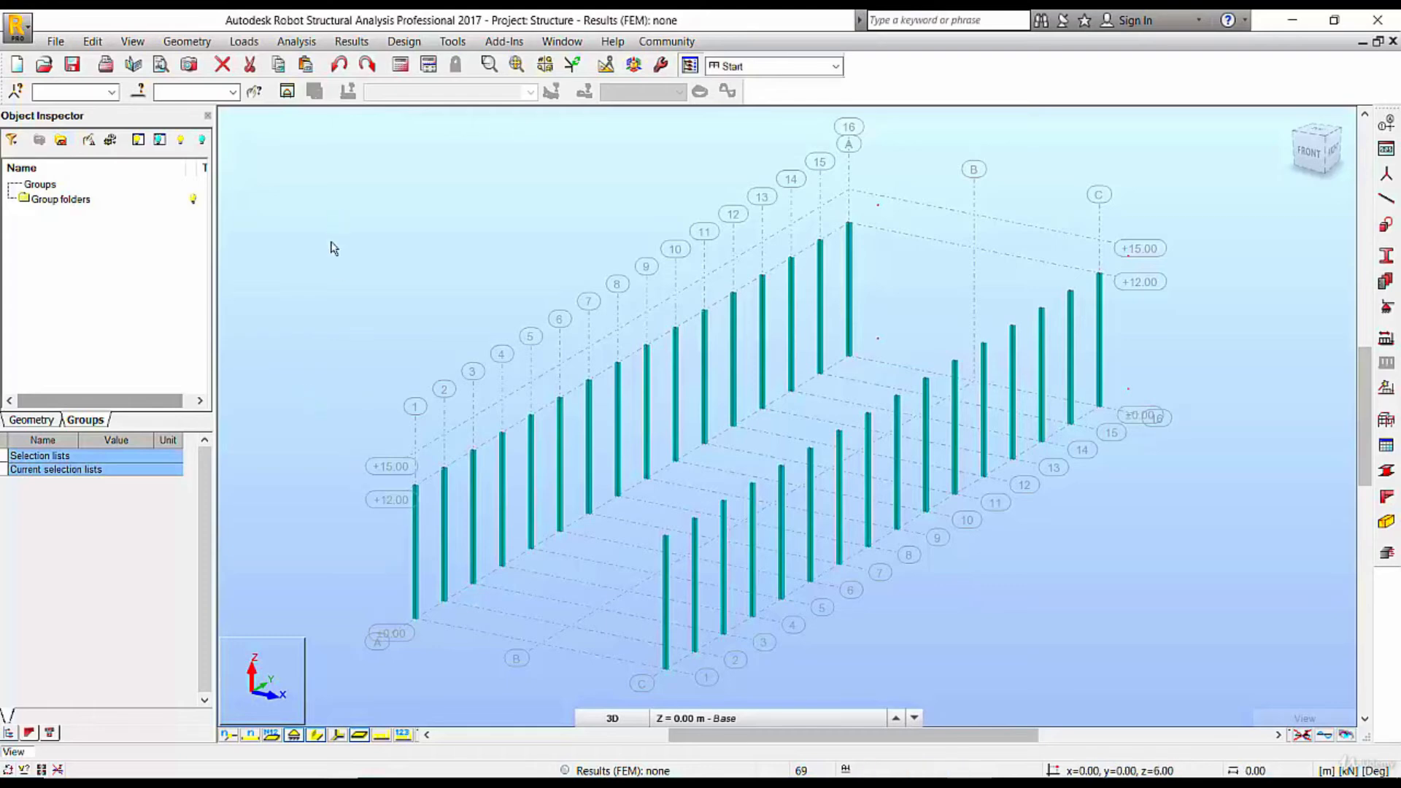
scroll(328, 211, down, 3)
drag(312, 194, 1045, 590)
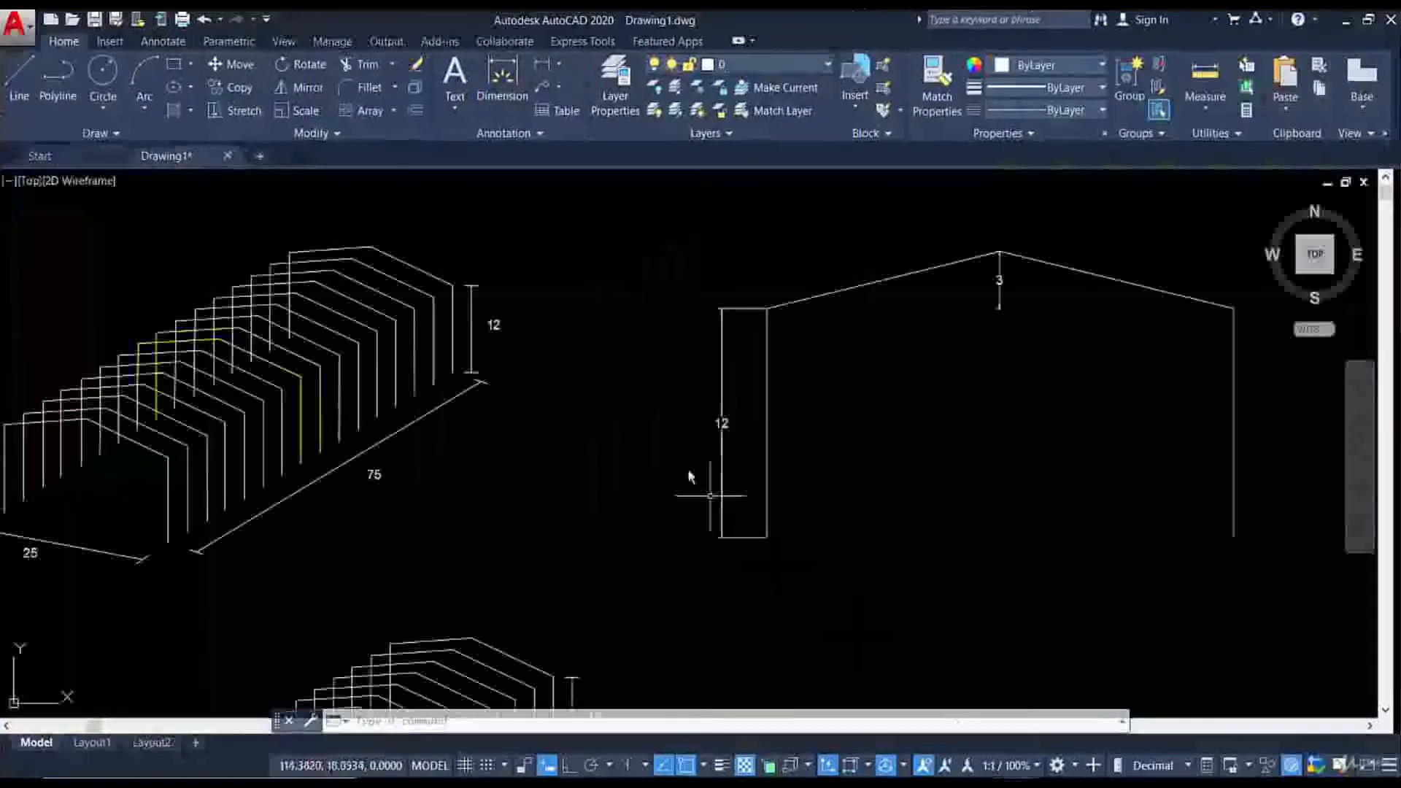
Switch to AutoCAD and examine the two yellow middle frames in the reference drawing
scroll(689, 476, down, 2)
scroll(578, 453, up, 6)
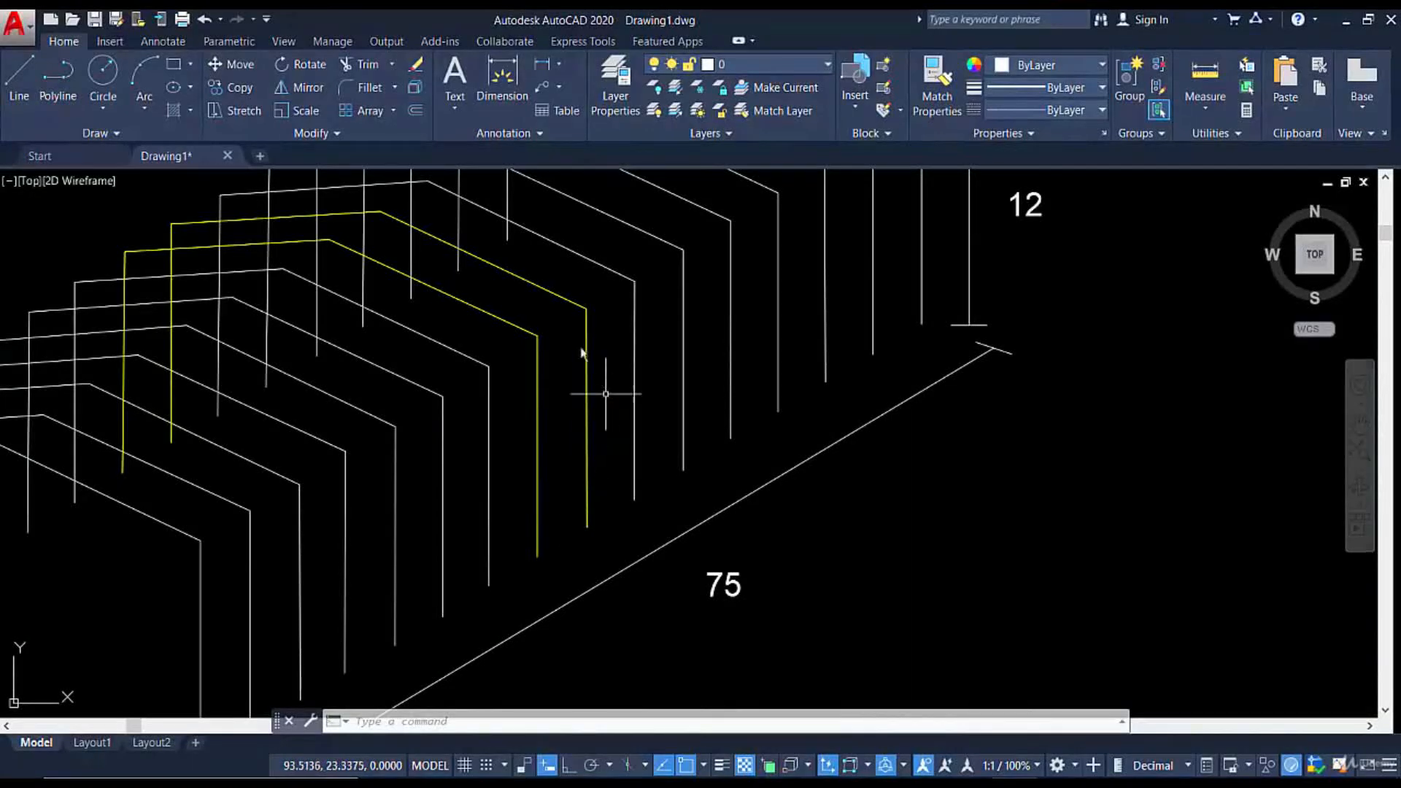
scroll(523, 339, down, 2)
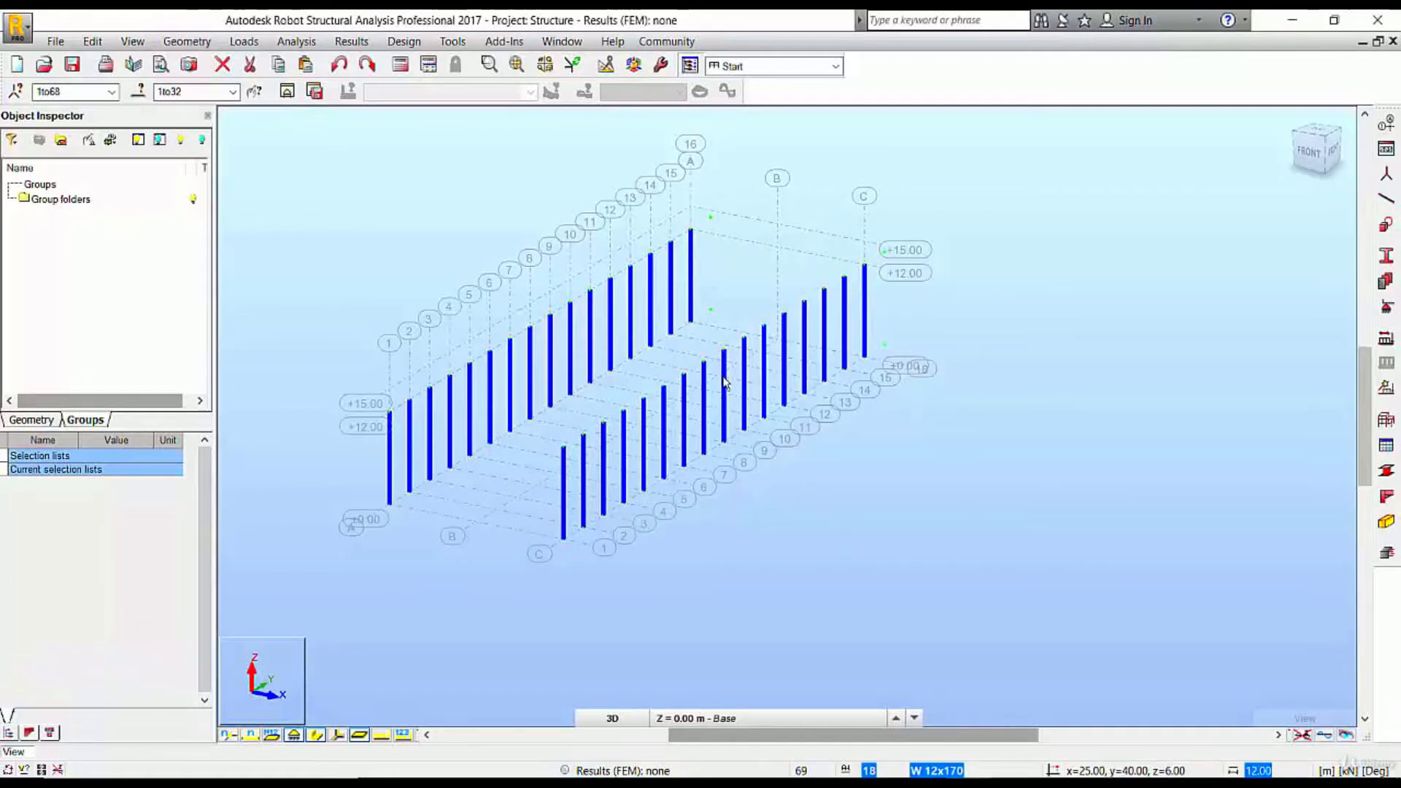
Back in Robot Structural Analysis, deselect the columns at A8, A9, C9 and C10 and create a group from the remaining selection
scroll(714, 410, up, 1)
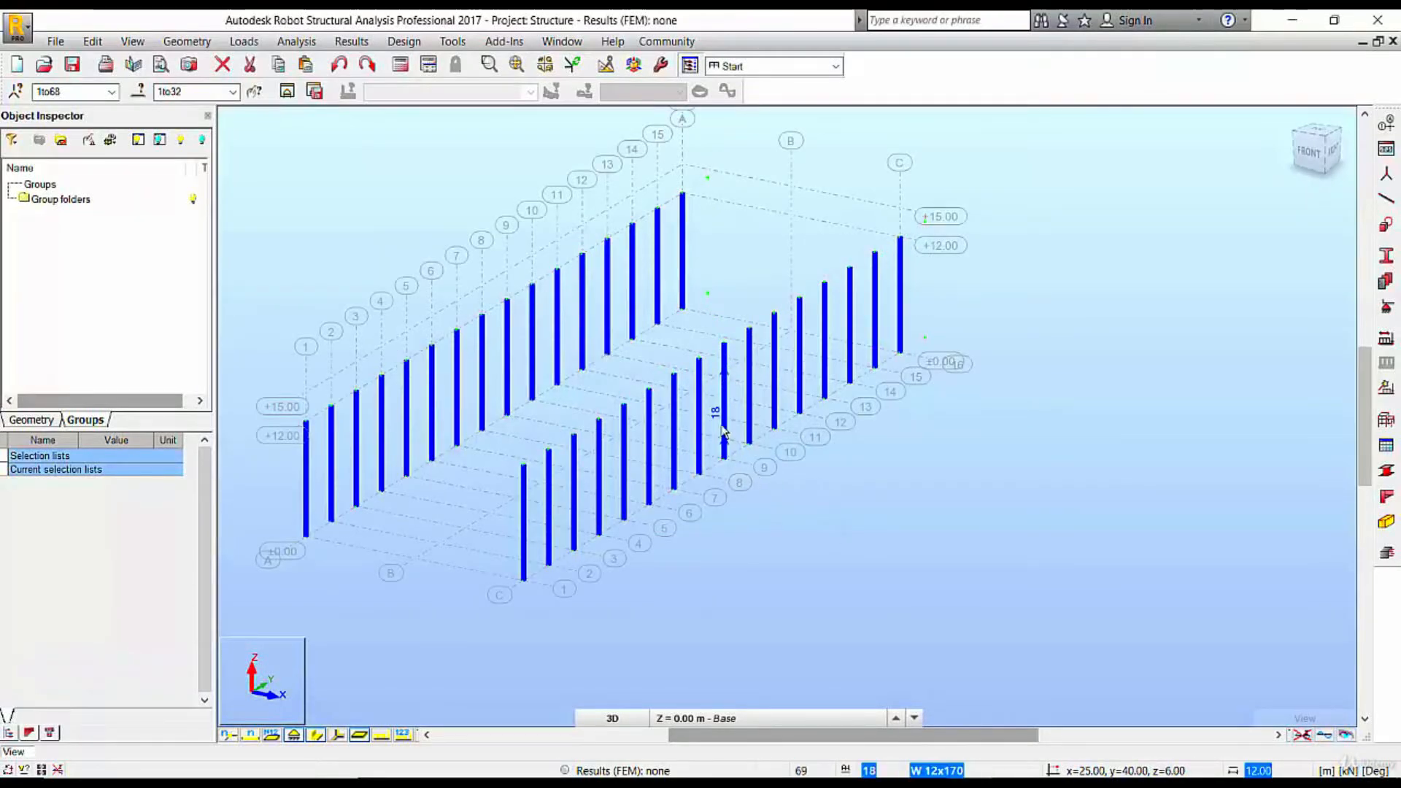
click(749, 398)
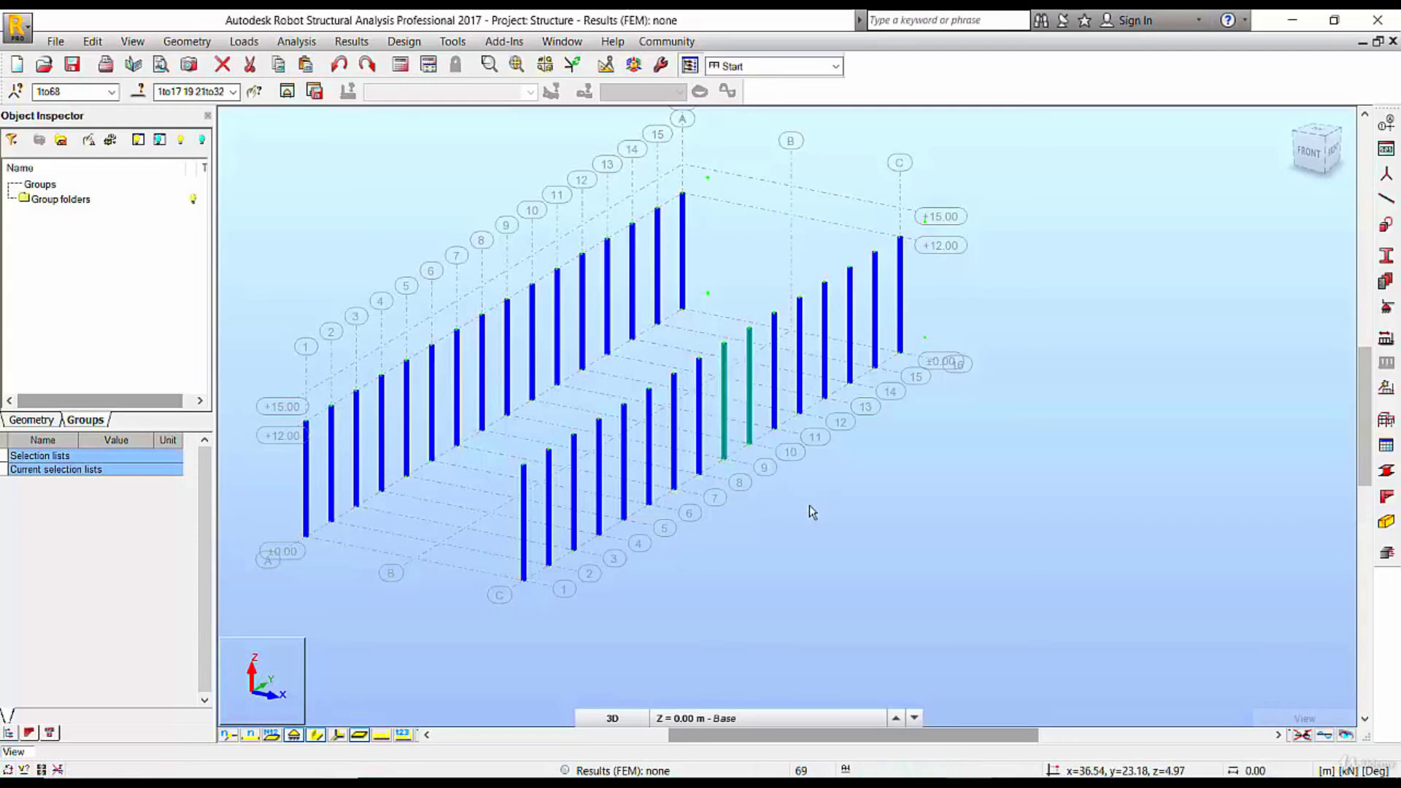
click(483, 343)
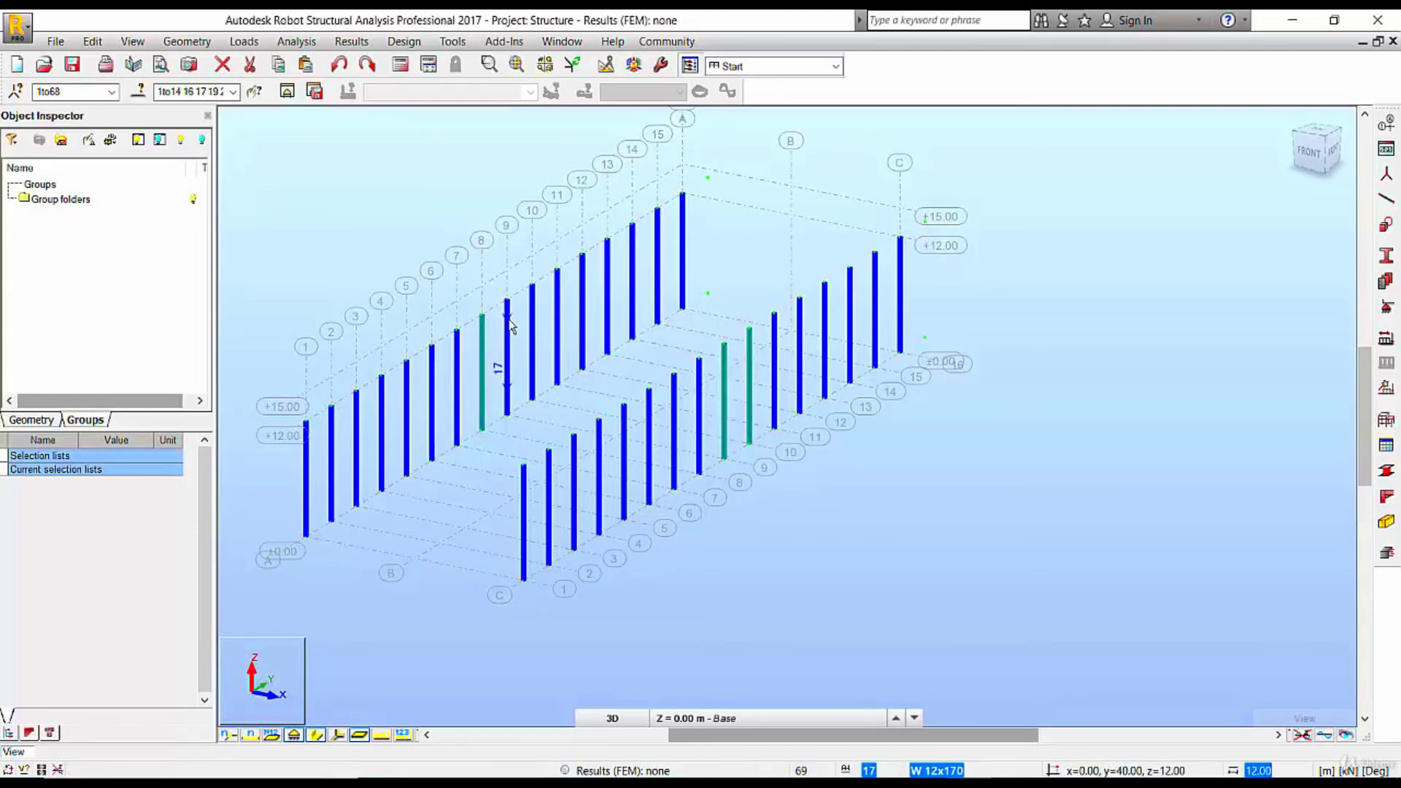
click(510, 325)
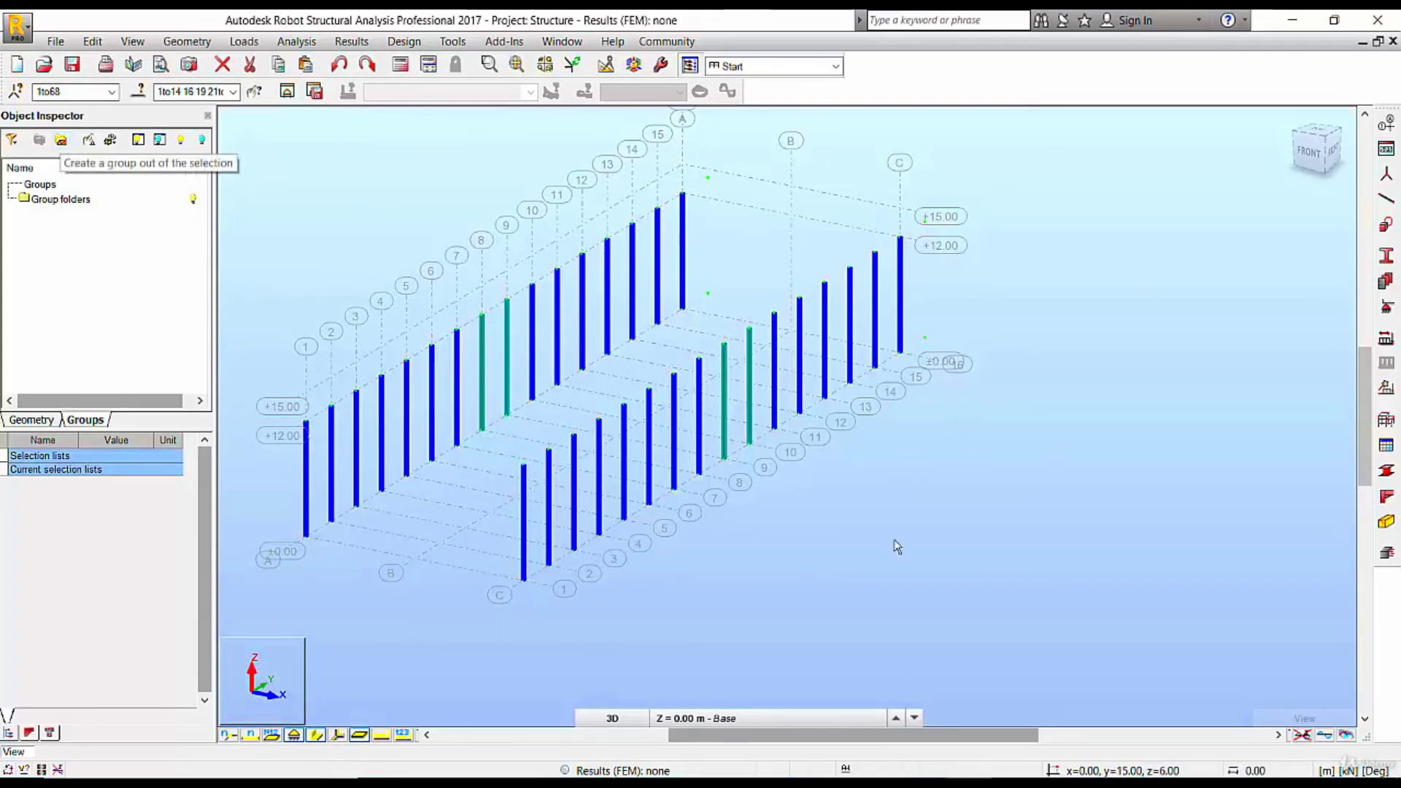
click(61, 144)
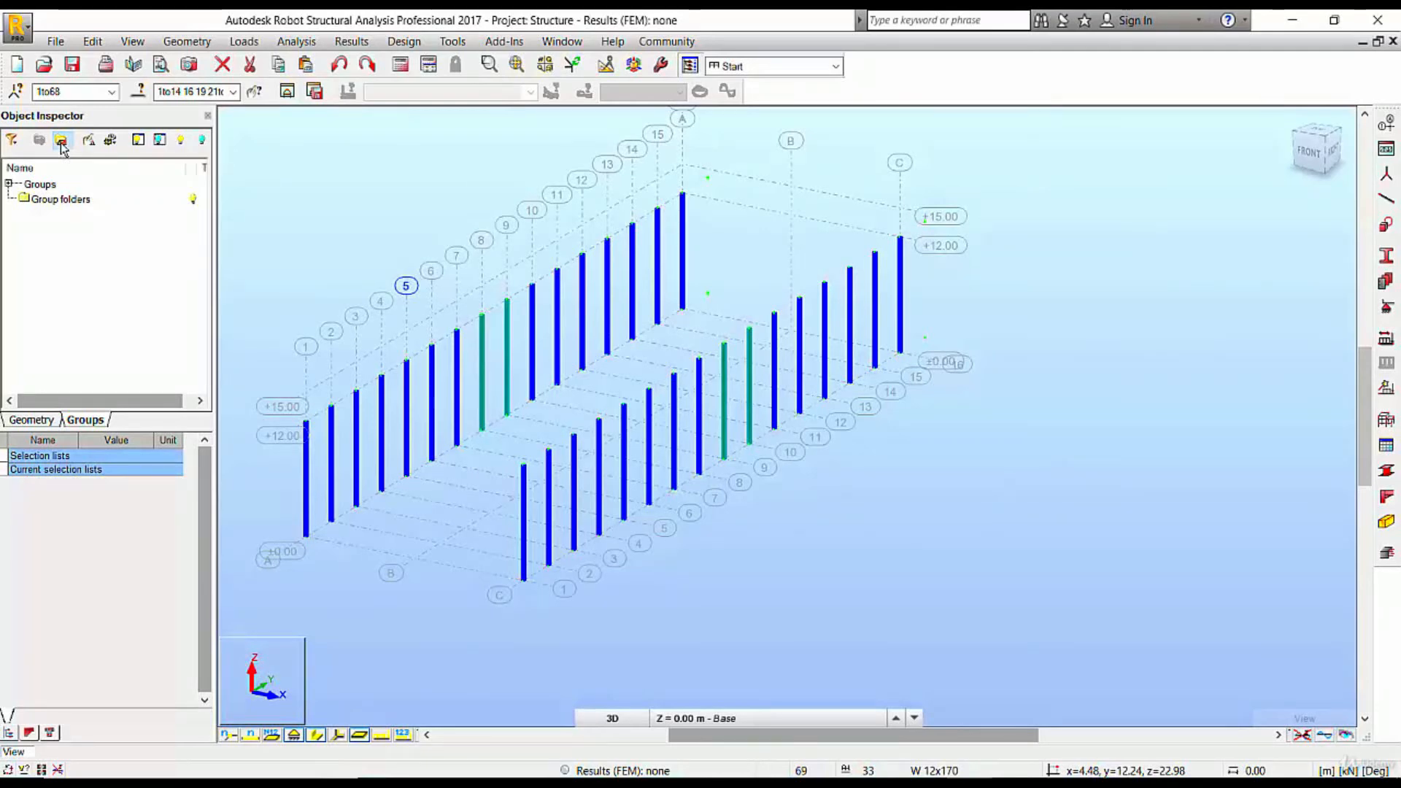
click(10, 185)
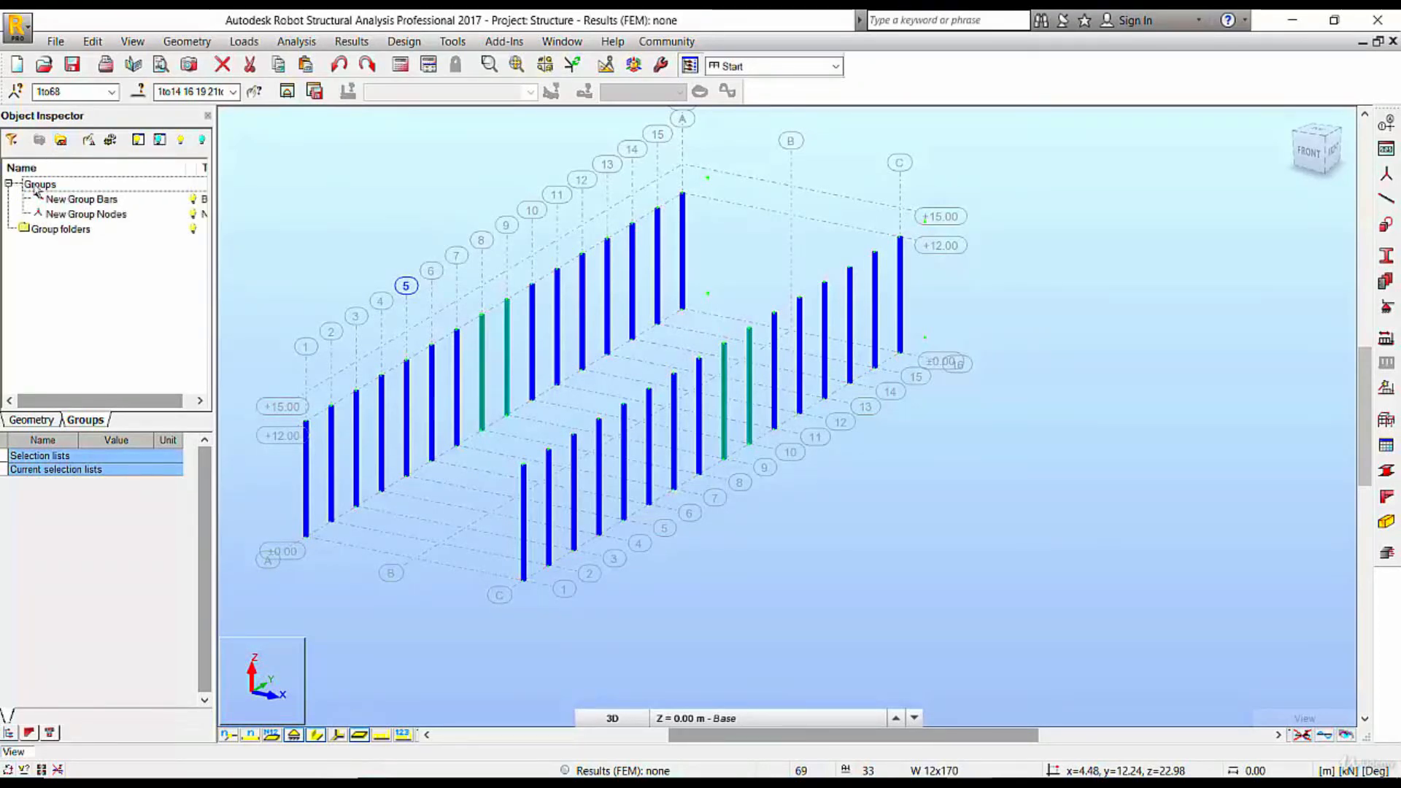
drag(104, 398, 106, 399)
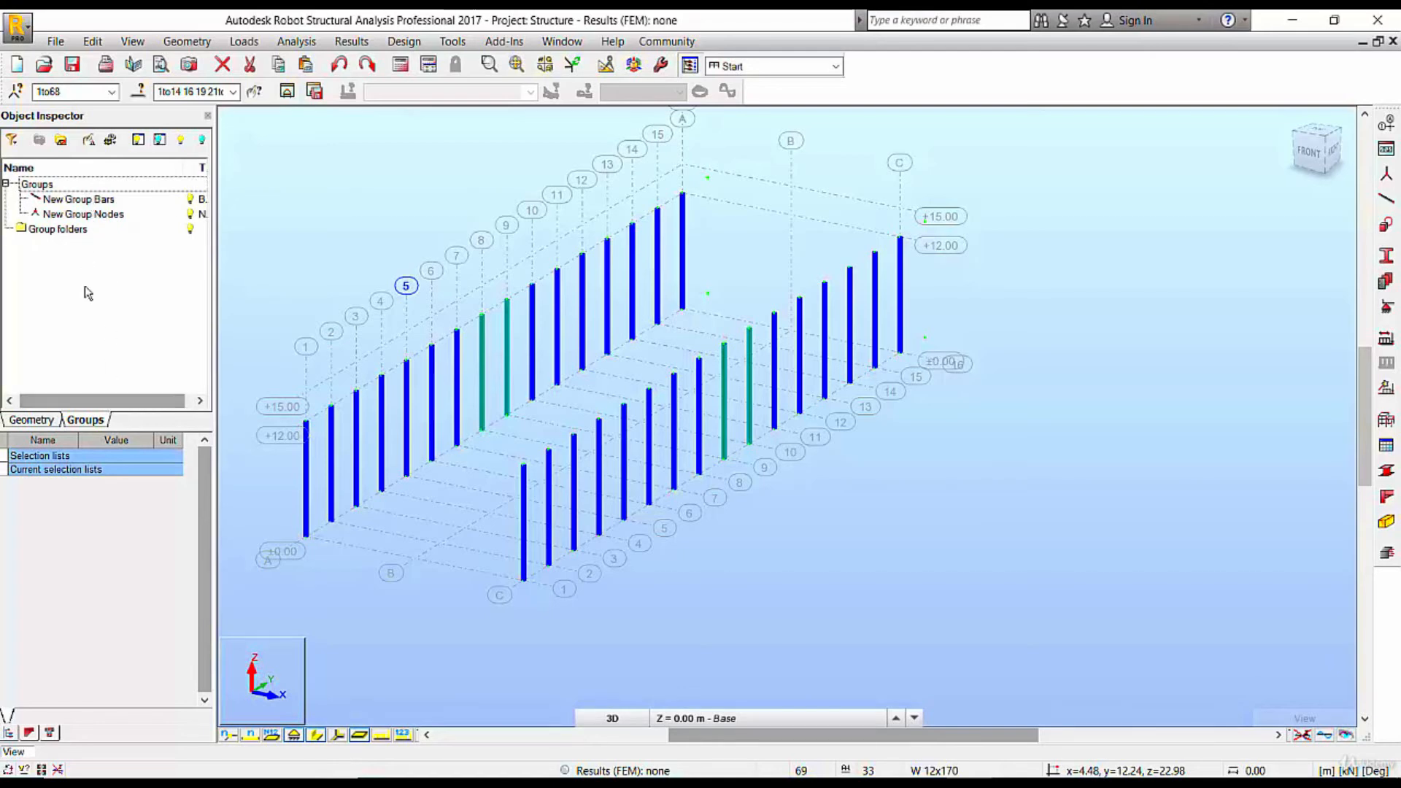
Rename the New Group Bars group as Columns
drag(87, 403, 94, 402)
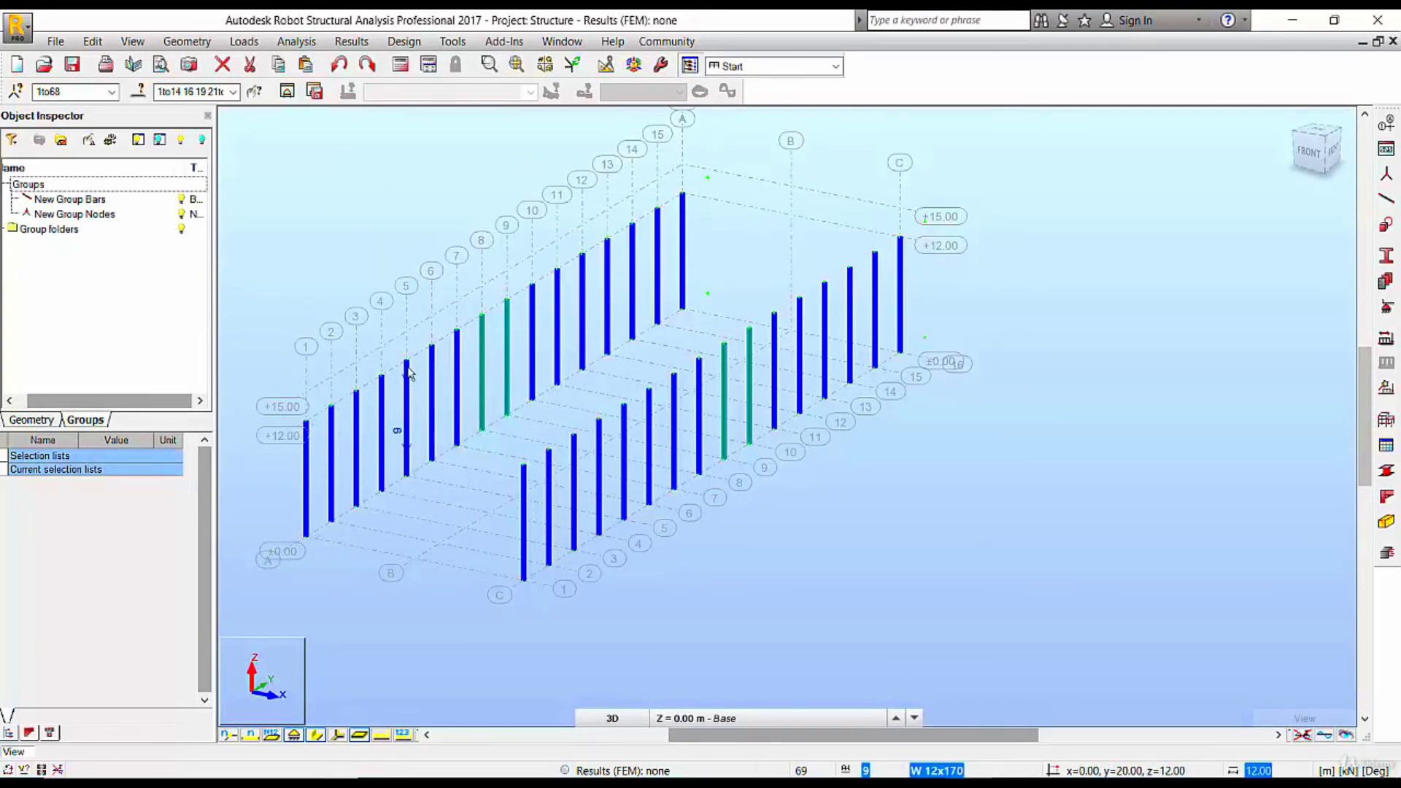
click(91, 203)
right_click(92, 203)
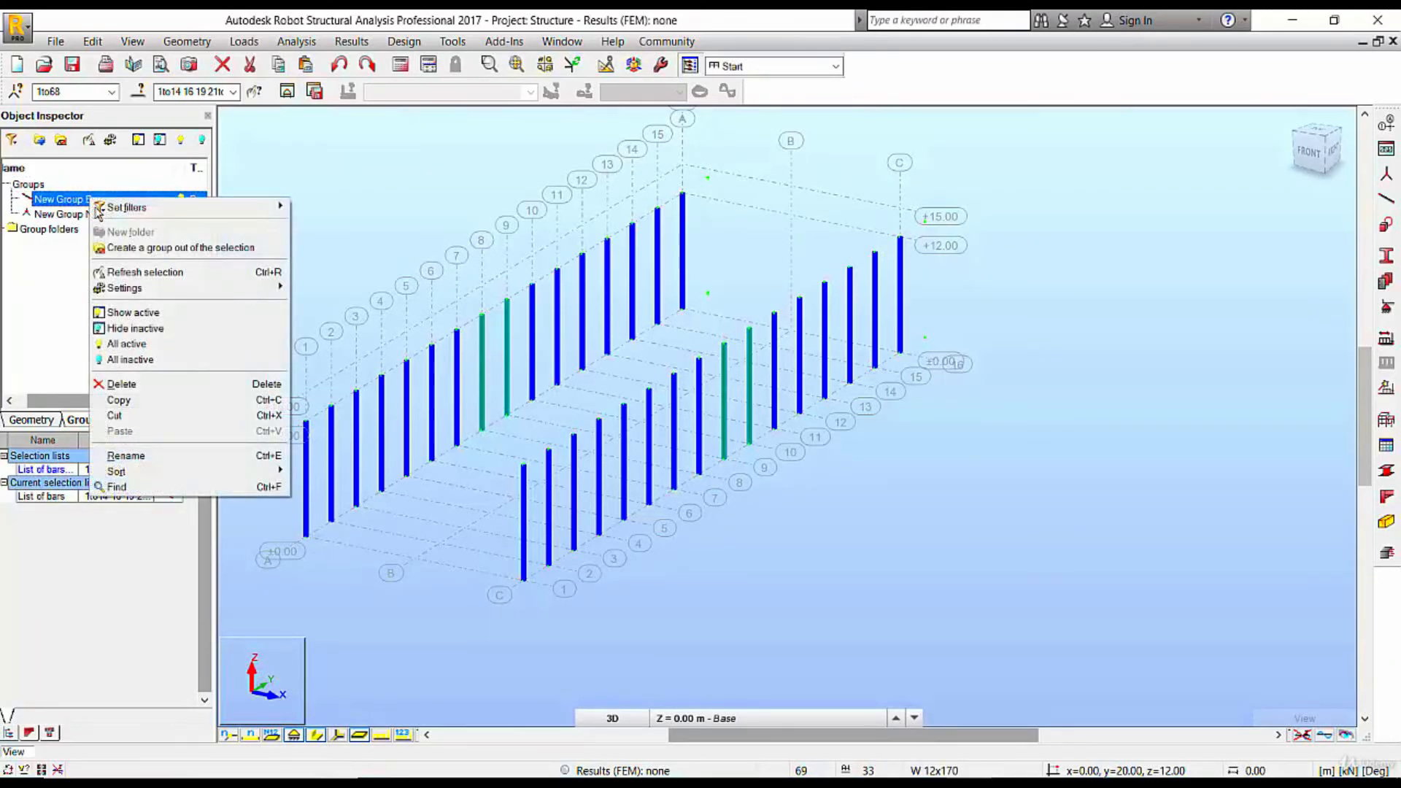
click(126, 455)
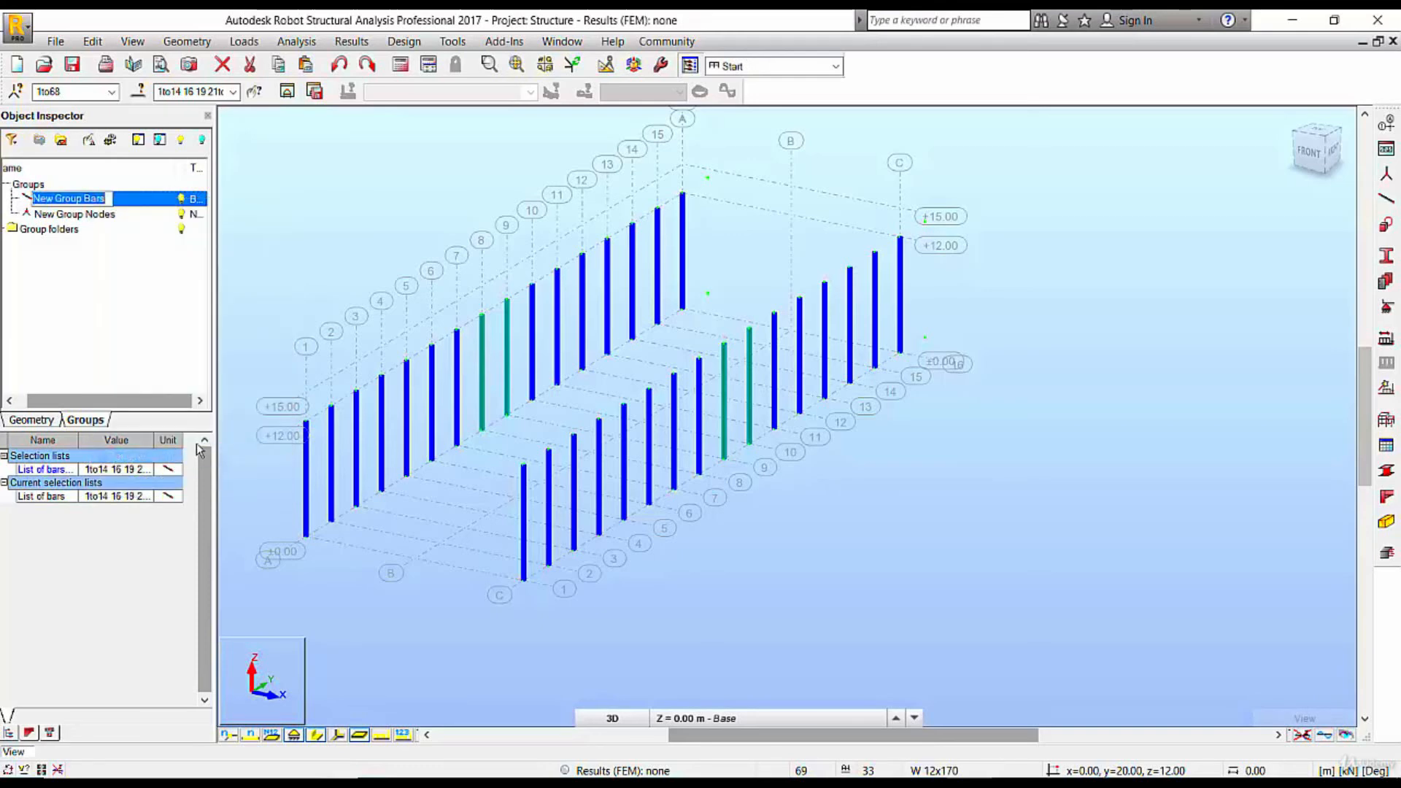
text(Columns)
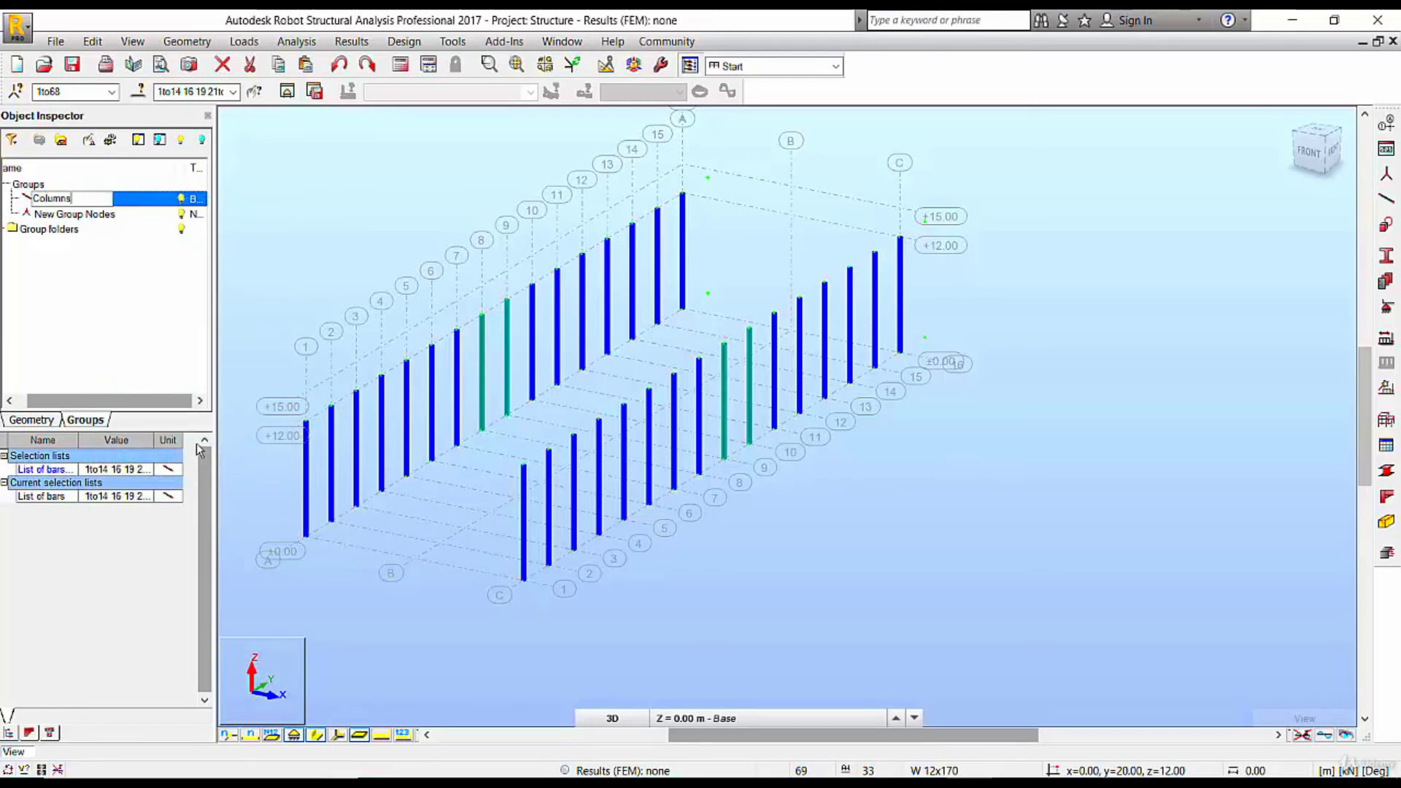
key(Return)
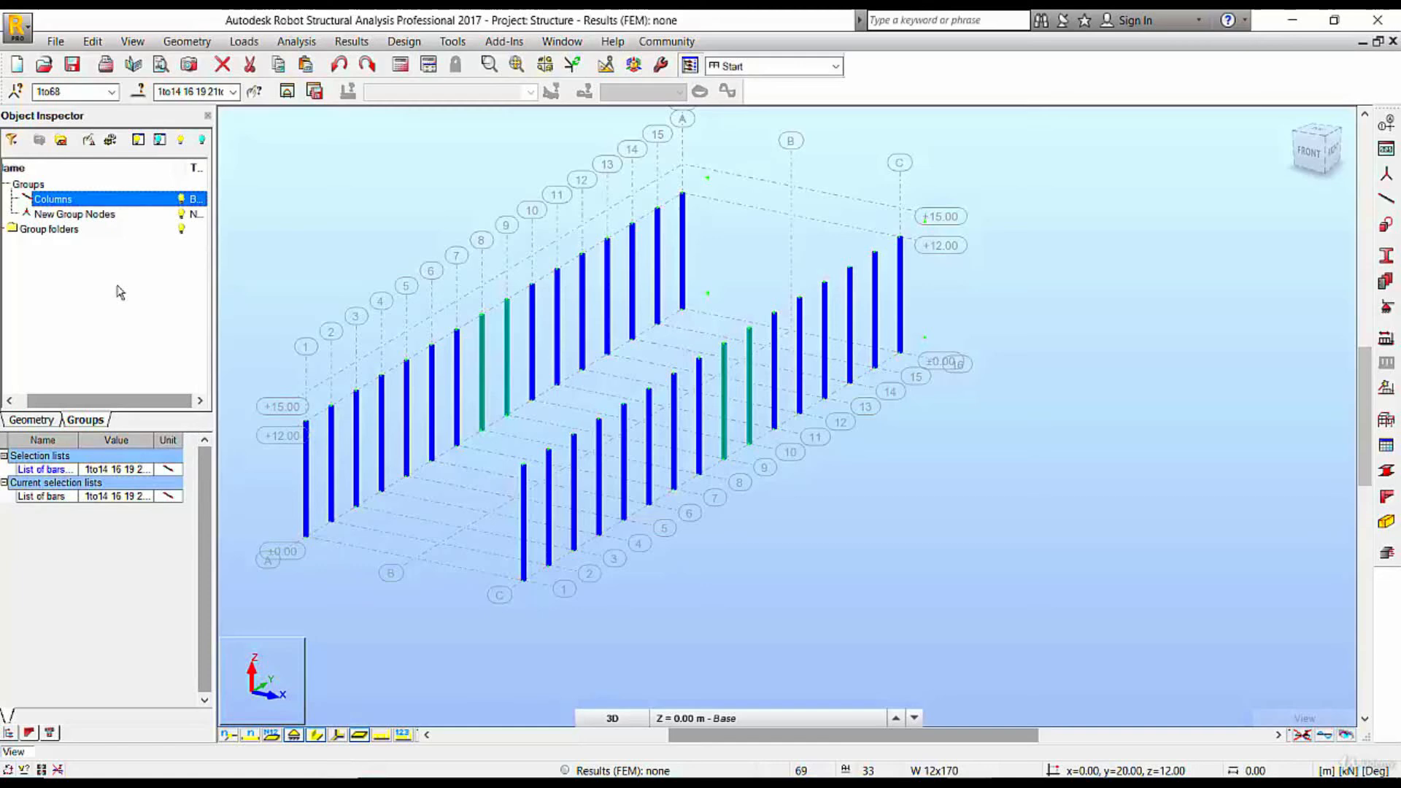
Delete the New Group Nodes group from the model's groups
click(99, 214)
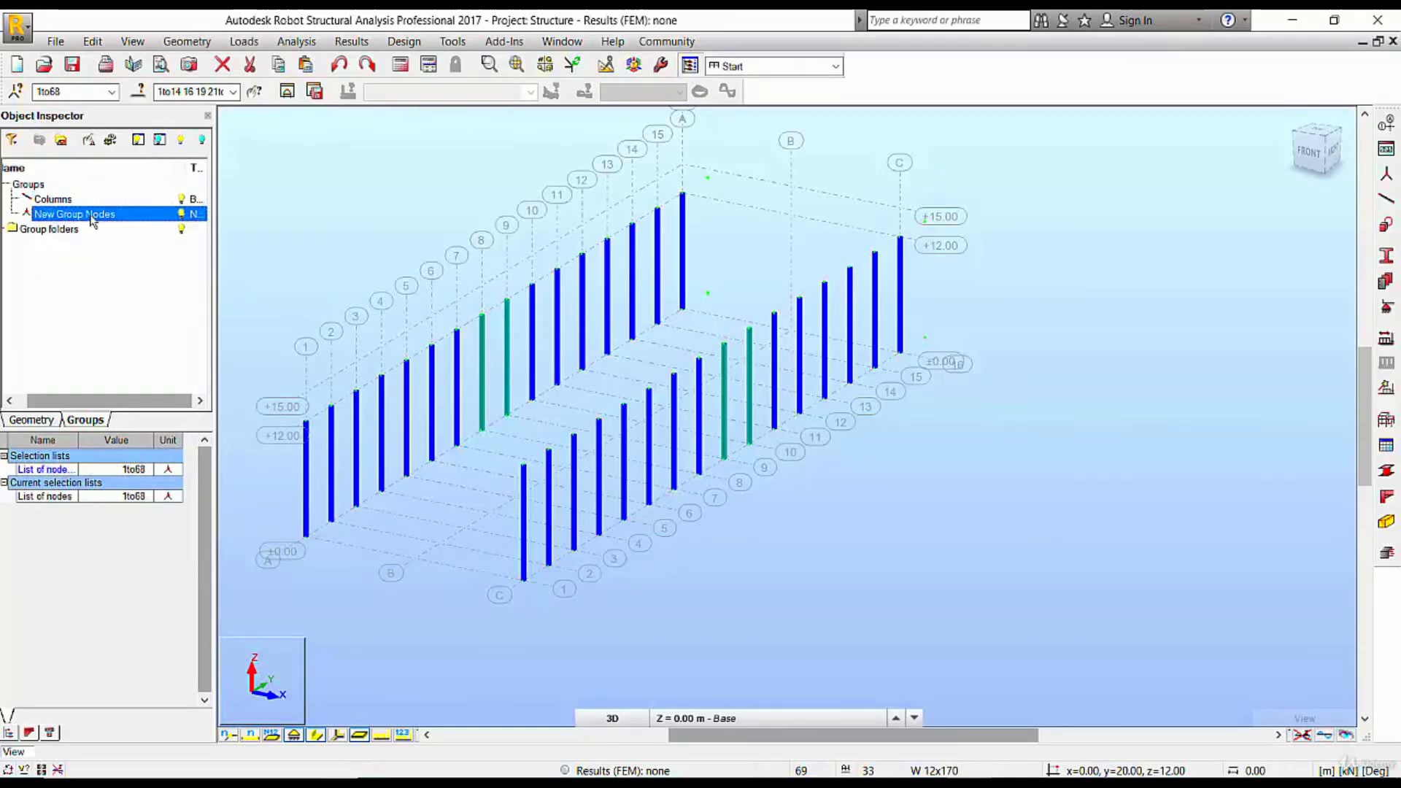
right_click(106, 217)
click(182, 401)
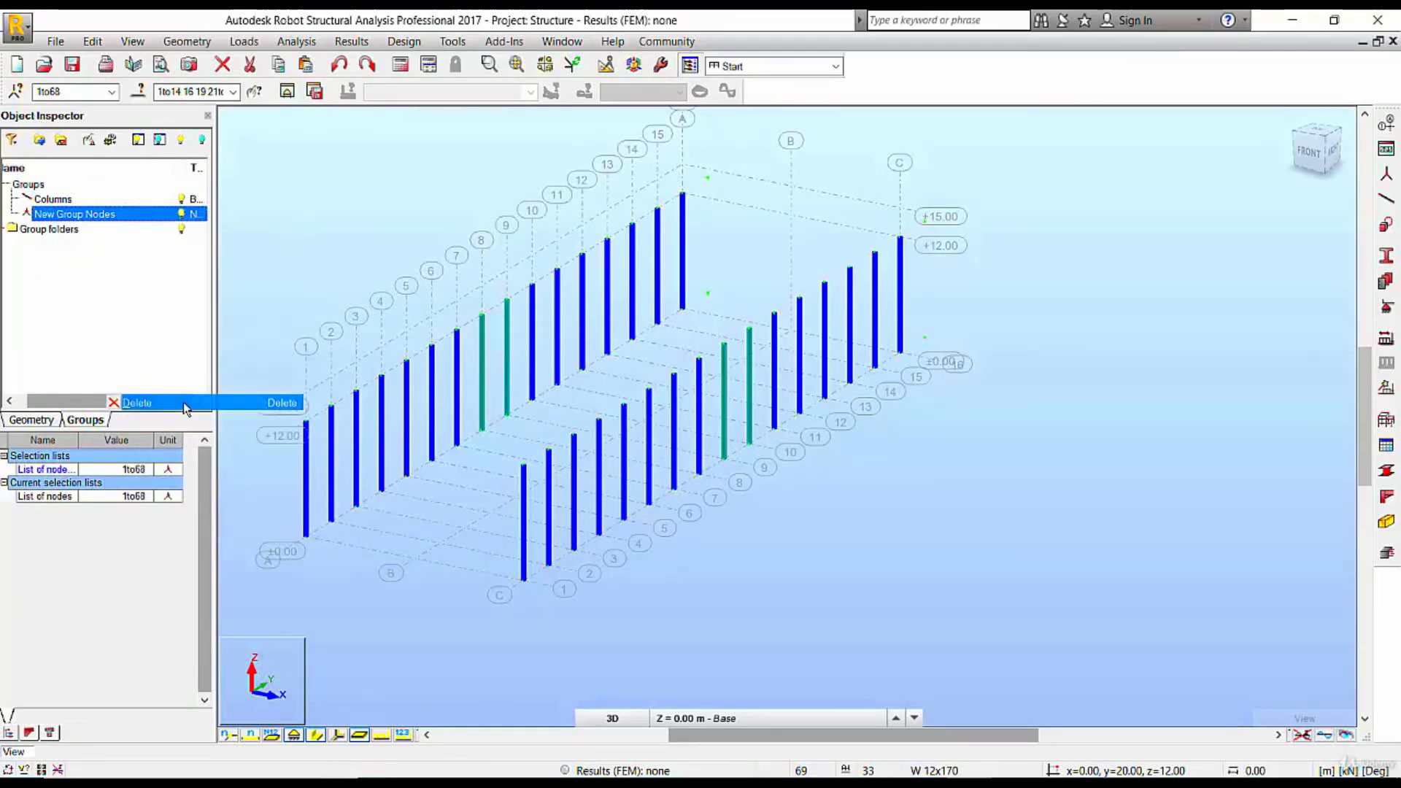
click(750, 444)
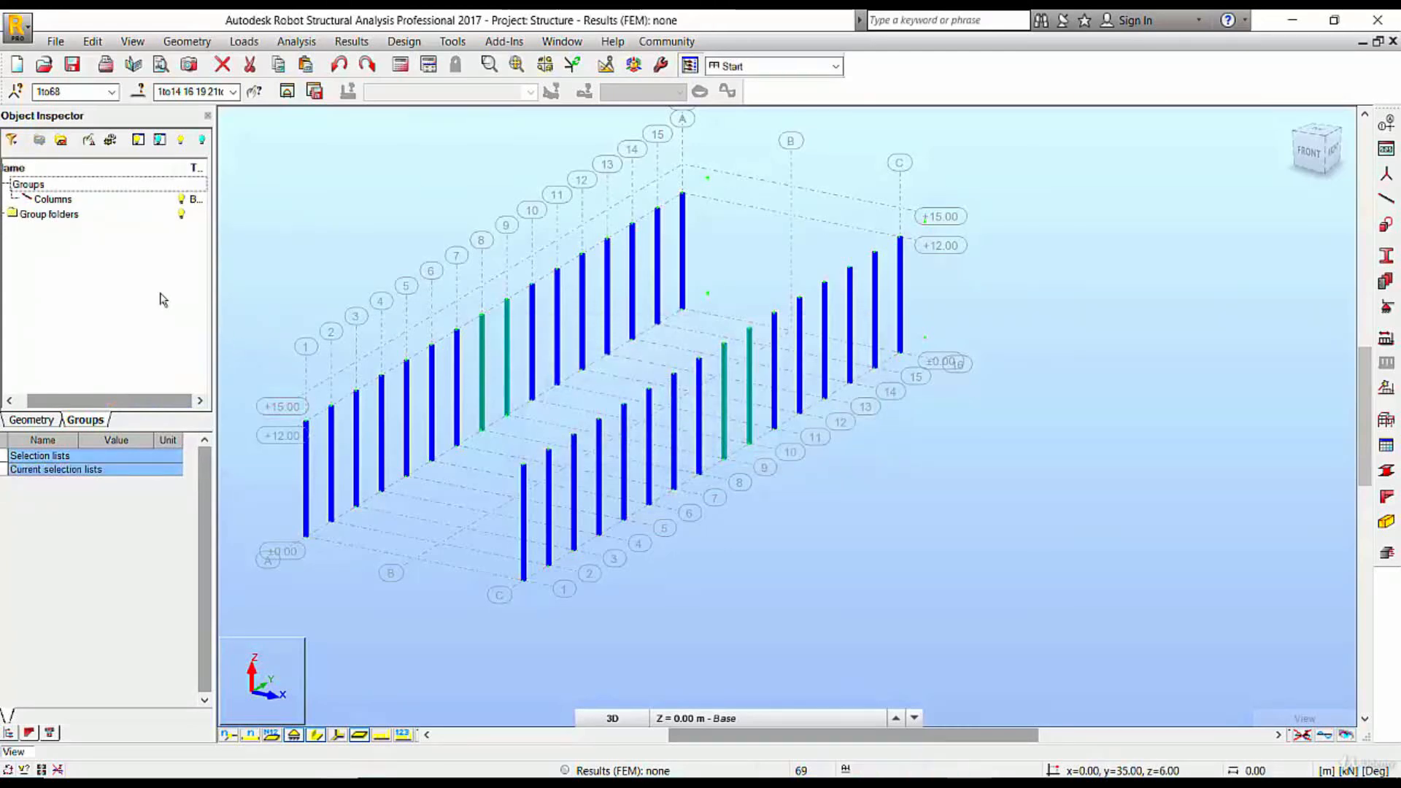
Clear the selection, reselect the bars through the Columns group, and view them isolated in a separate editing window before returning to the full model
click(410, 217)
middle_drag(467, 256, 654, 287)
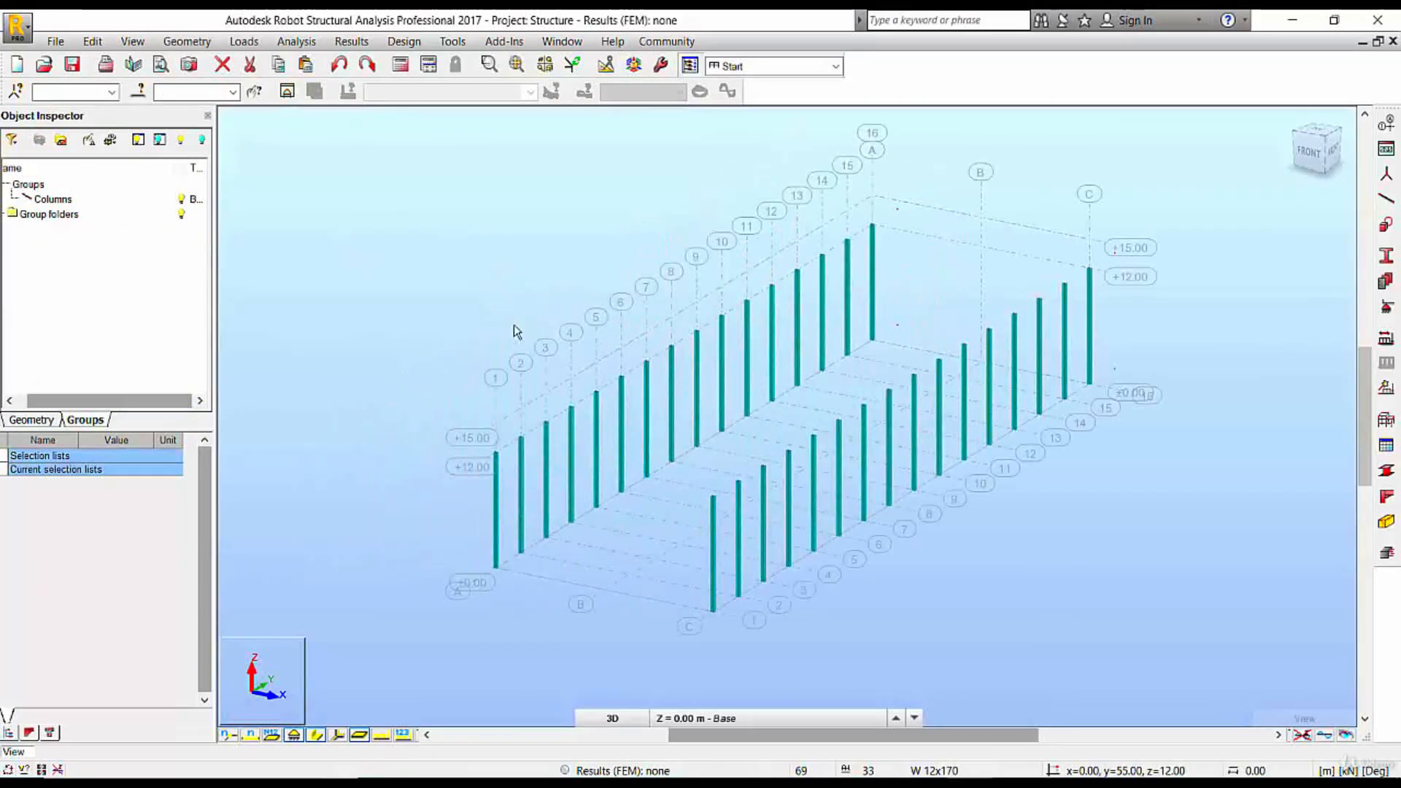
right_click(58, 204)
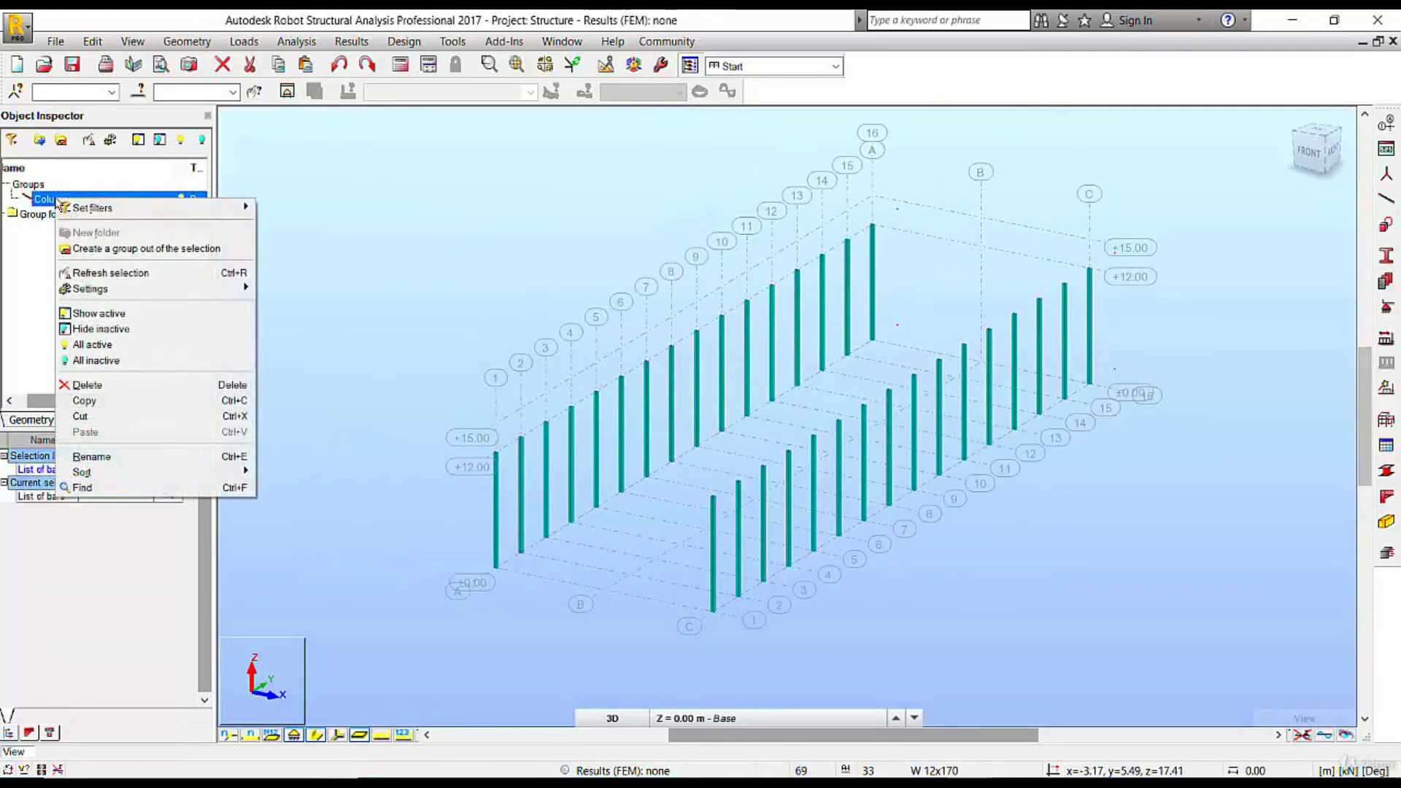
click(121, 273)
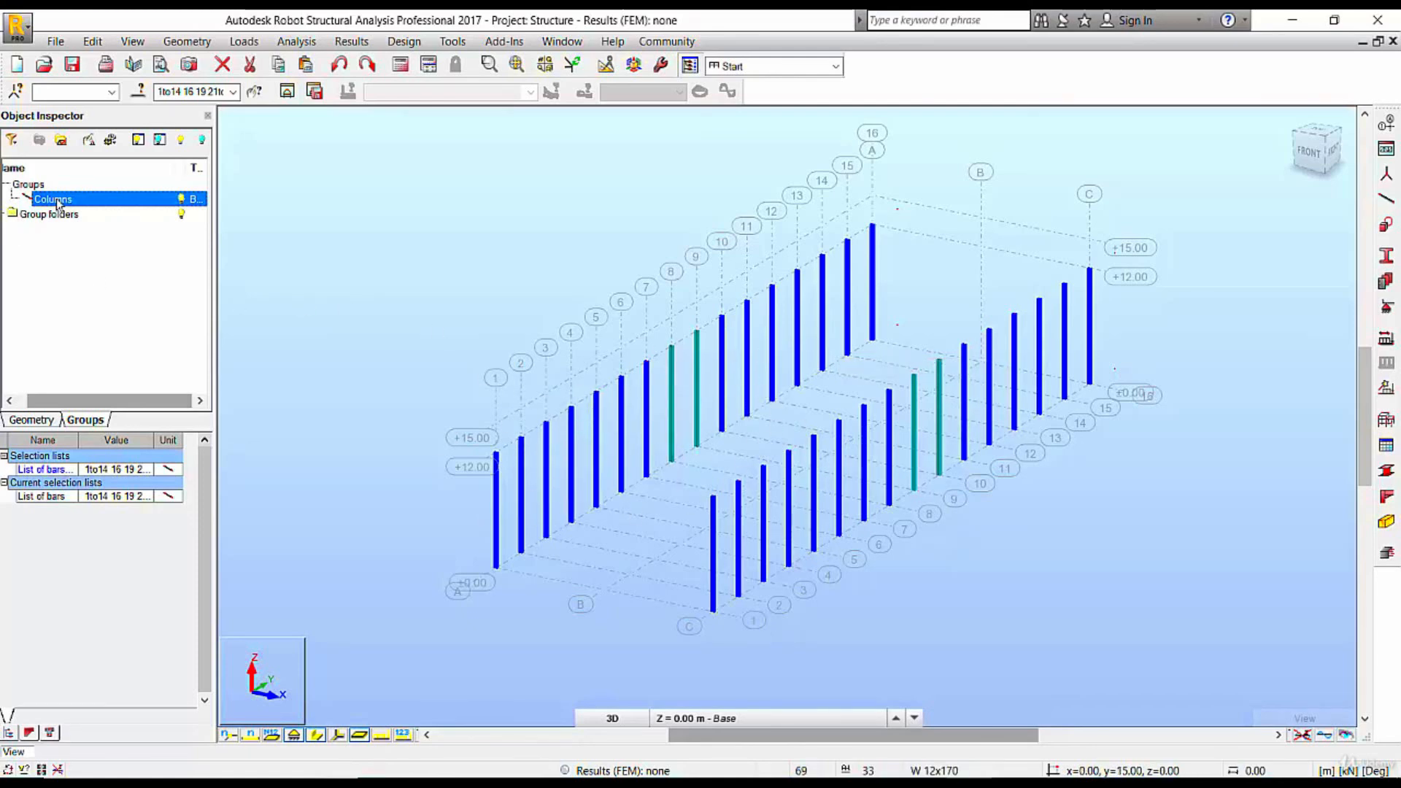
click(288, 95)
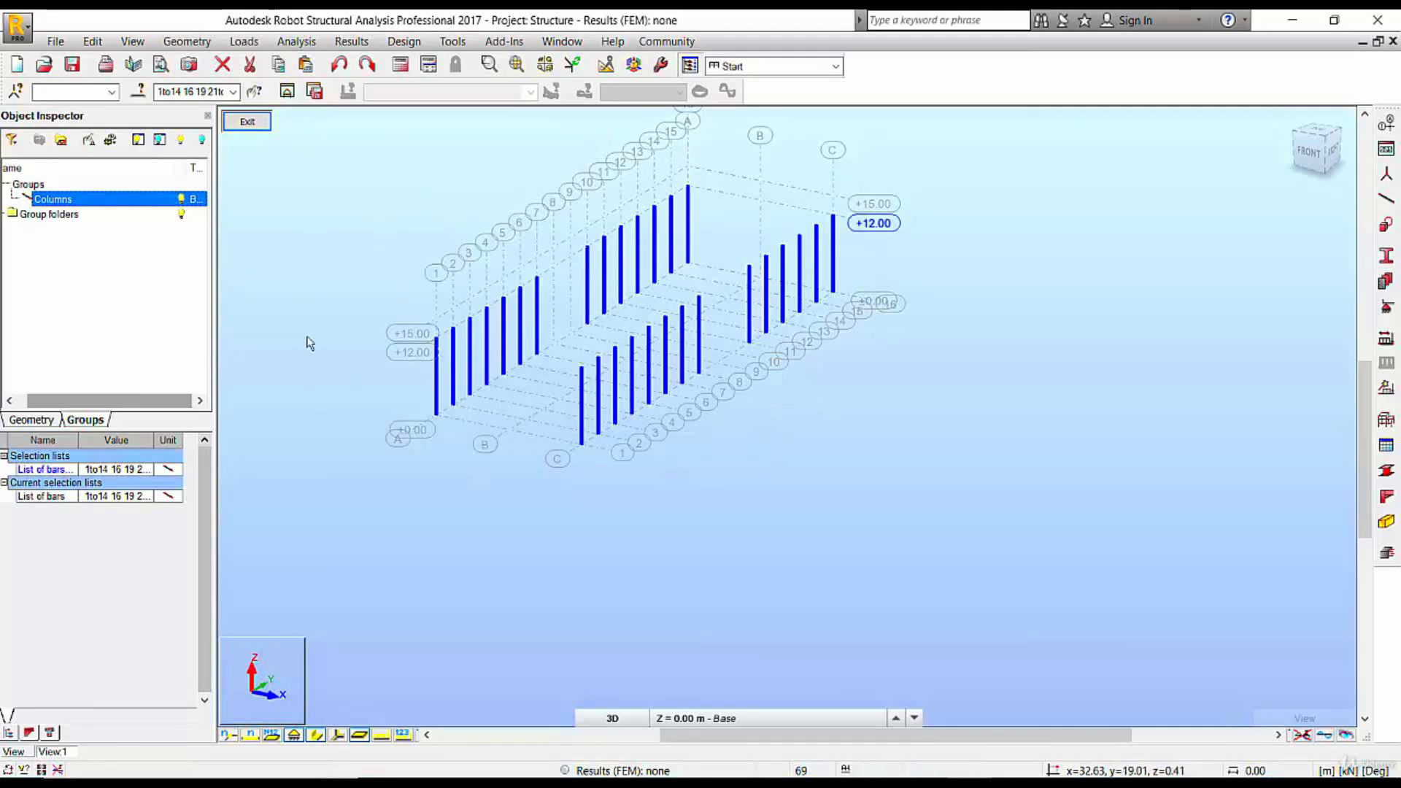
click(254, 124)
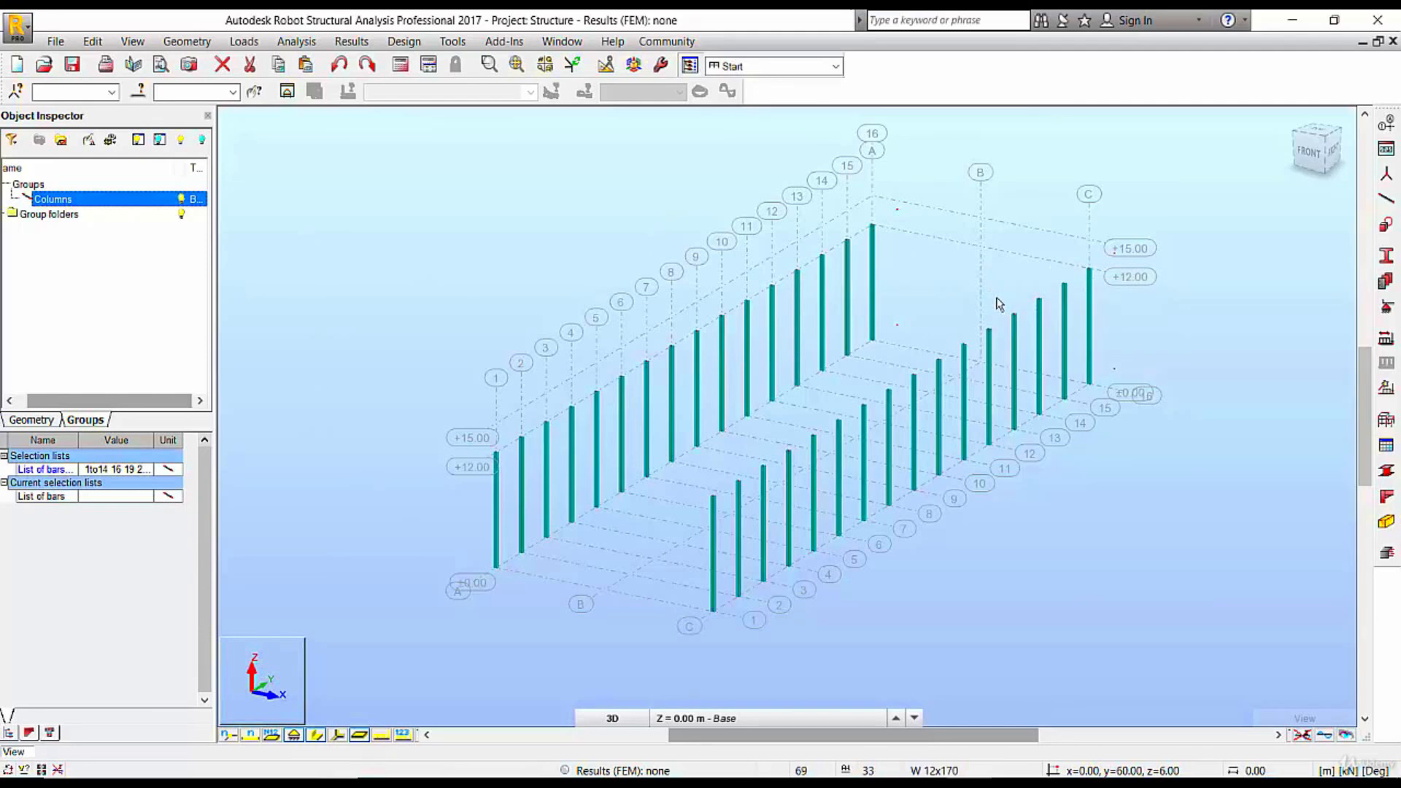
click(970, 782)
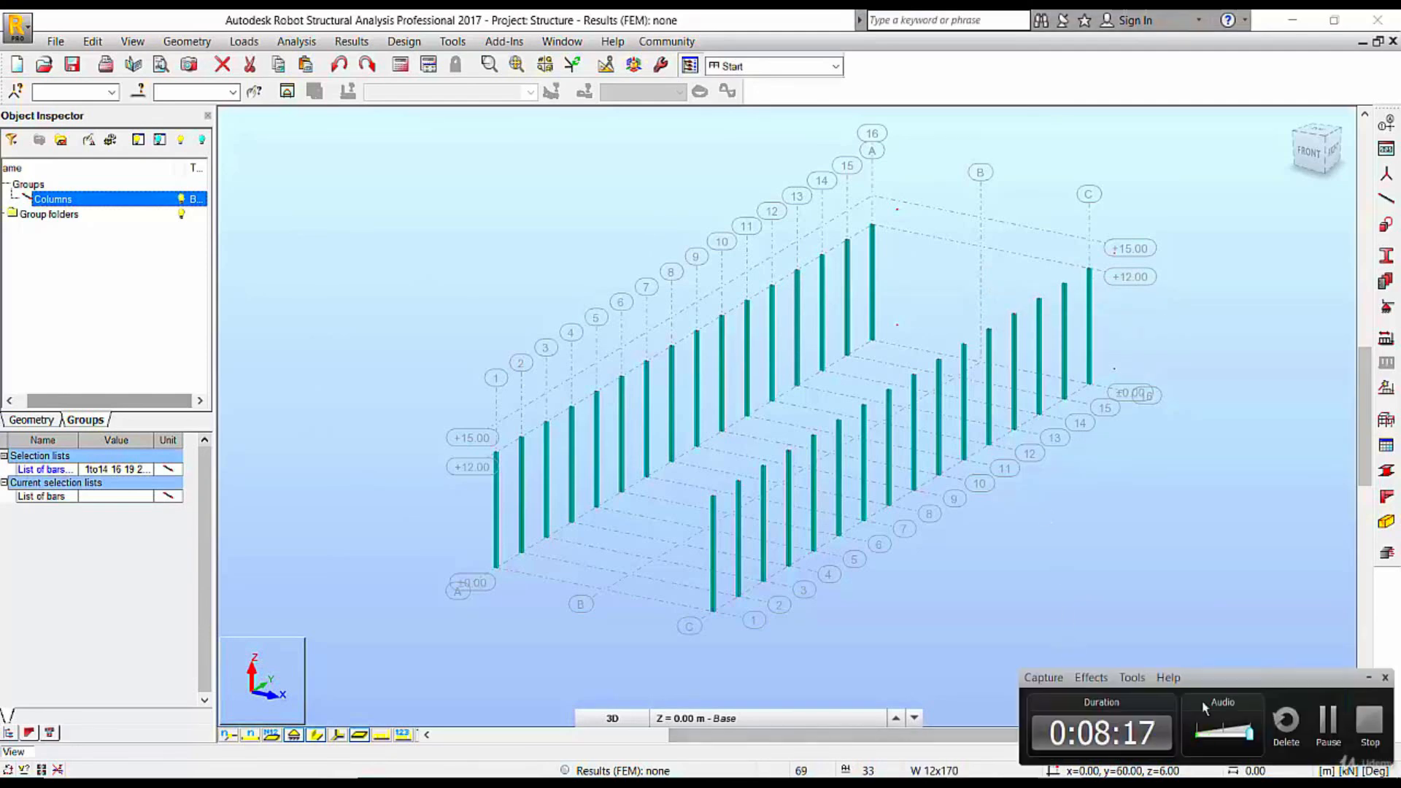